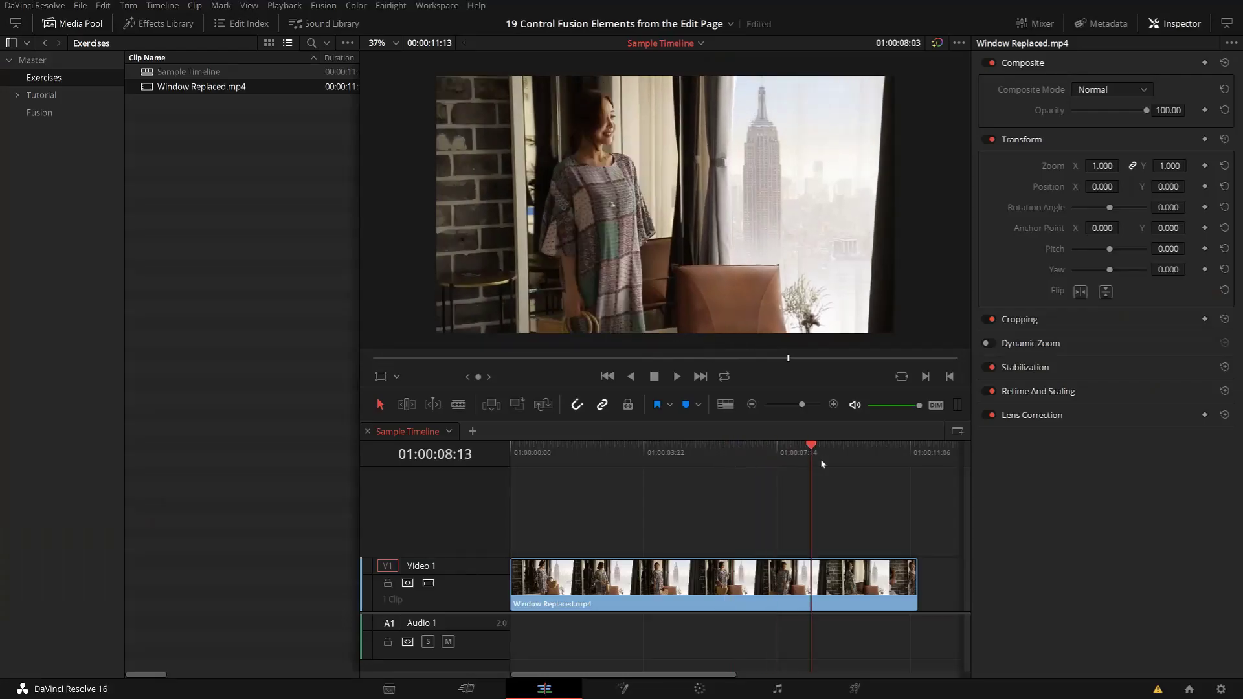
Add a Text+ title on a new Video 2 track and park the playhead at 01:00:01:14 over it
{"action": "left_click_drag", "start_coordinate": [822, 463], "coordinate": [791, 464]}
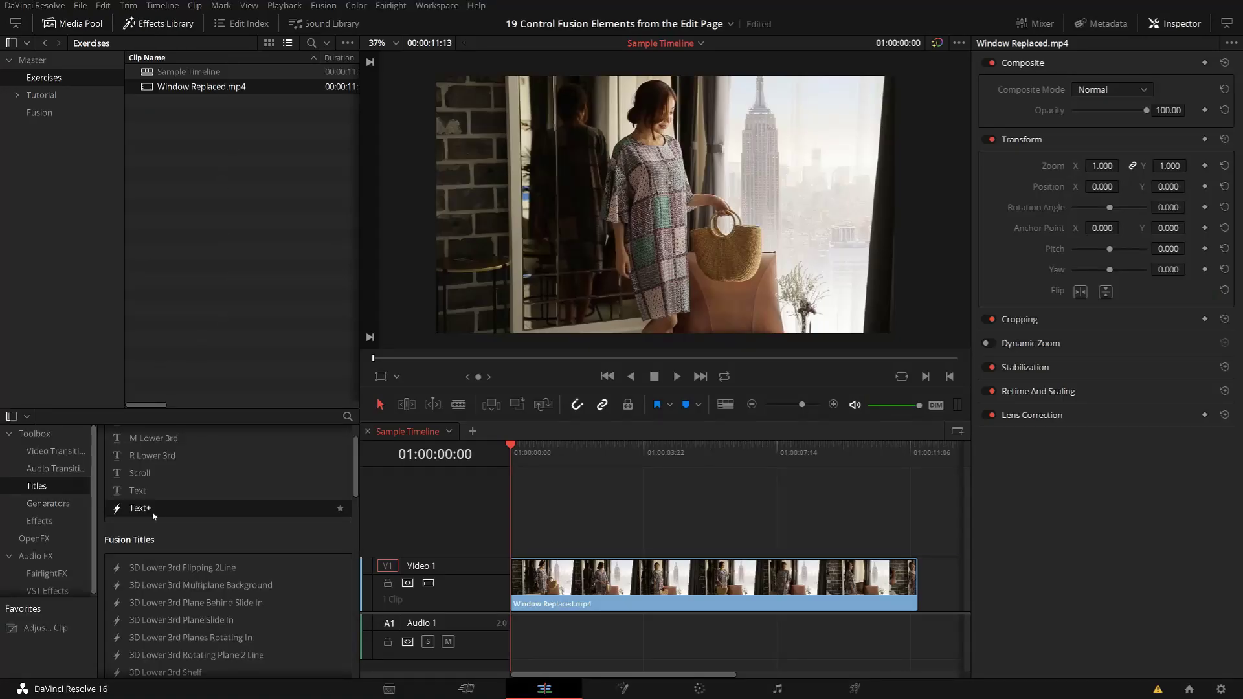
{"action": "left_click_drag", "start_coordinate": [154, 509], "coordinate": [536, 522]}
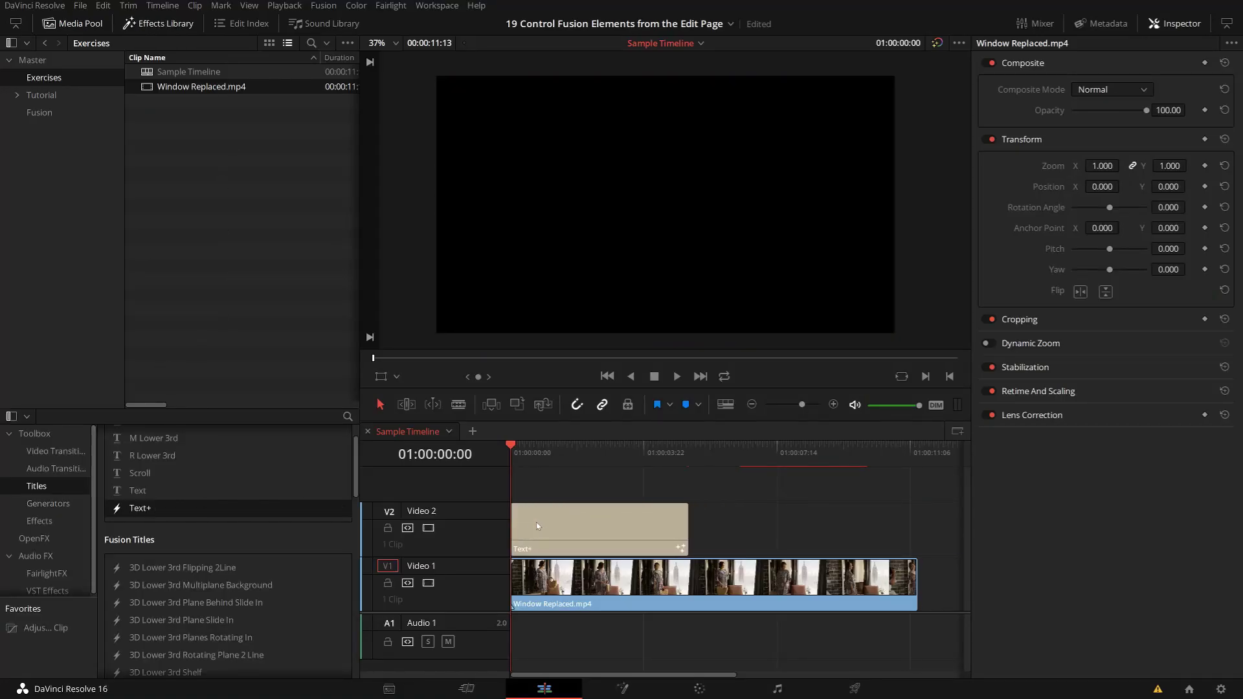
{"action": "left_click", "coordinate": [563, 451]}
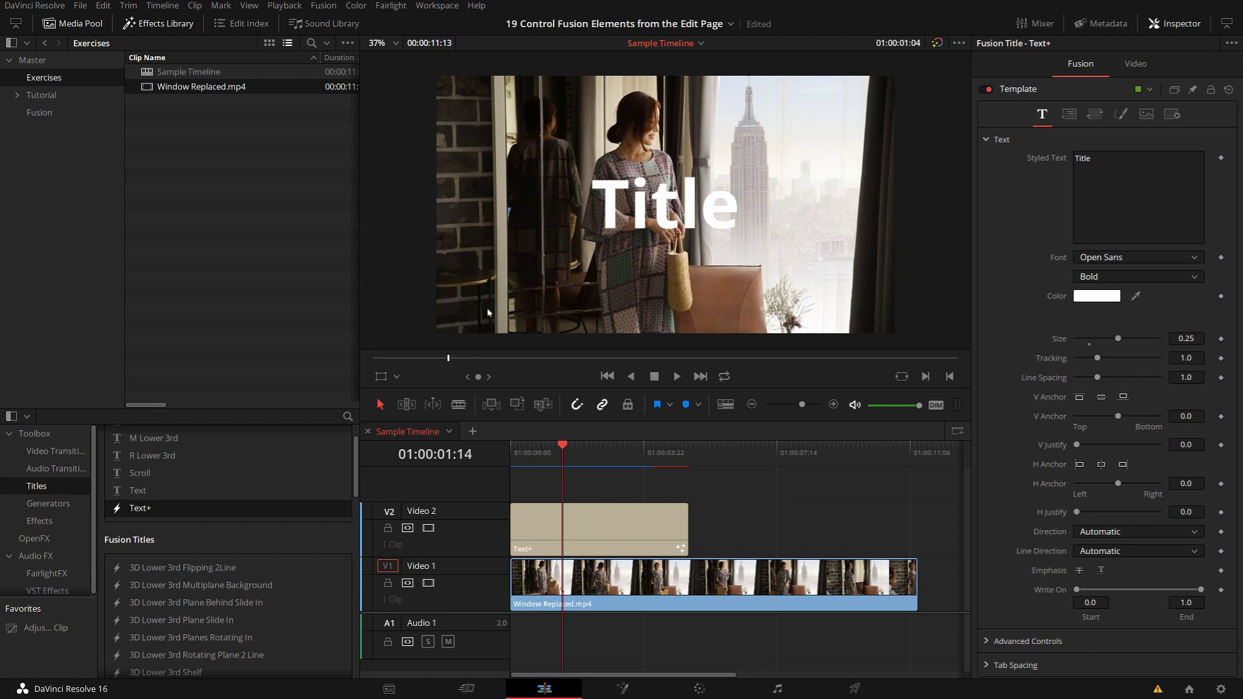
{"action": "left_click", "coordinate": [1100, 168]}
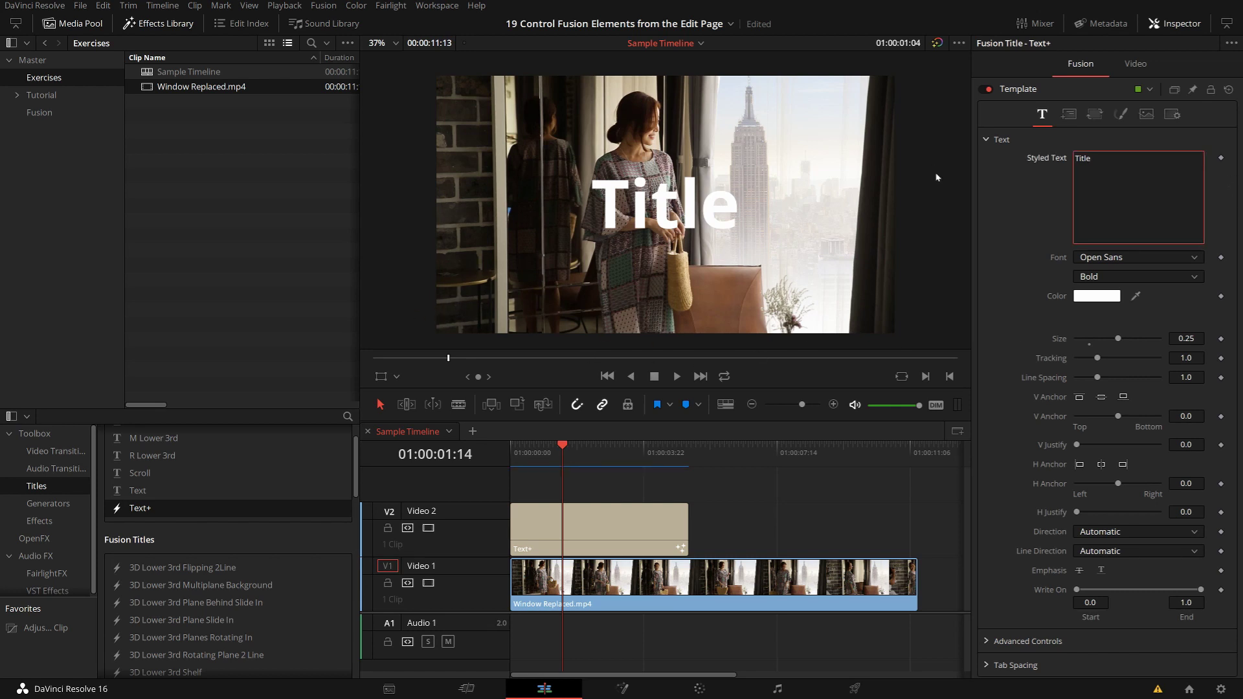
Change the title text to 'Music Credit' and shrink its size
{"action": "key", "text": "BackSpace"}
{"action": "key", "text": "BackSpace"}
{"action": "key", "text": "BackSpace"}
{"action": "key", "text": "BackSpace"}
{"action": "key", "text": "BackSpace"}
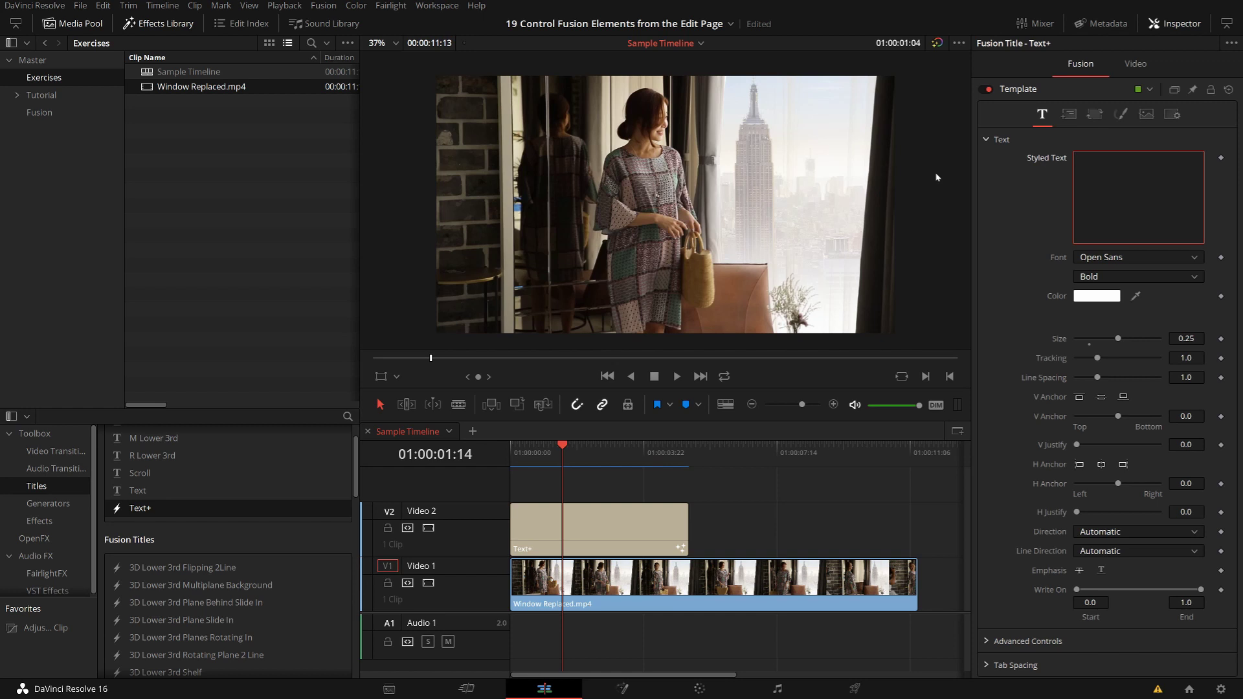
{"action": "type", "text": "Music Creid"}
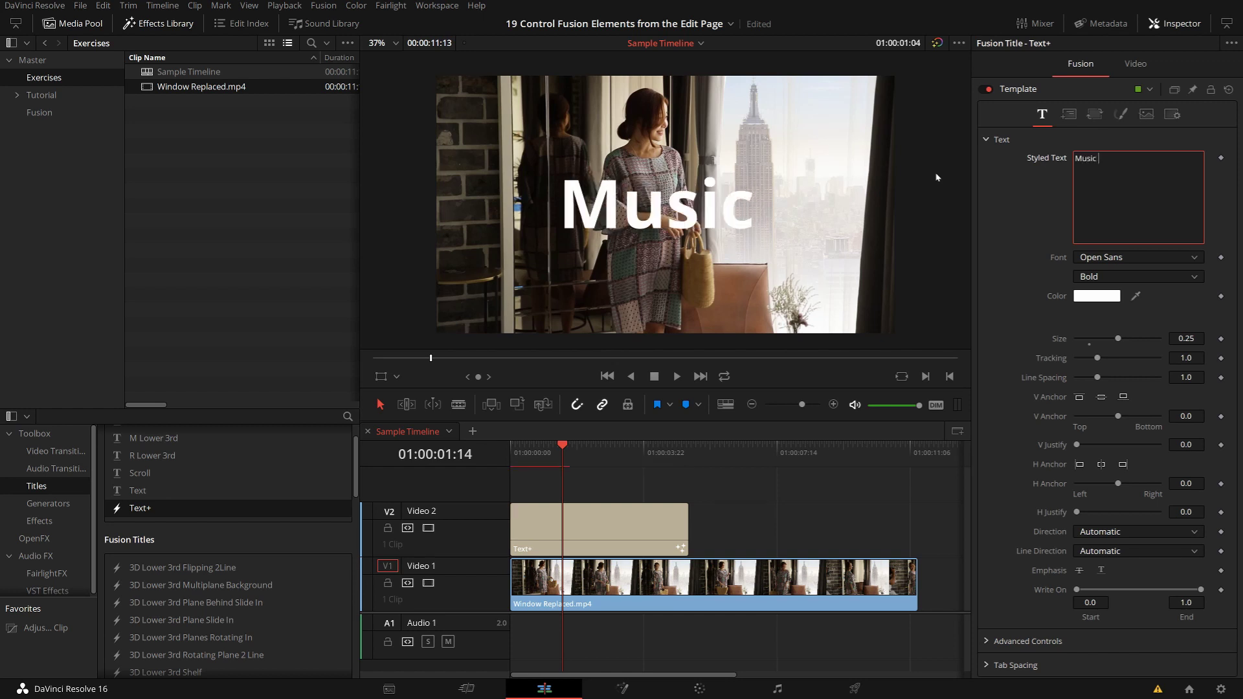
{"action": "key", "text": "BackSpace"}
{"action": "key", "text": "BackSpace"}
{"action": "type", "text": "dit"}
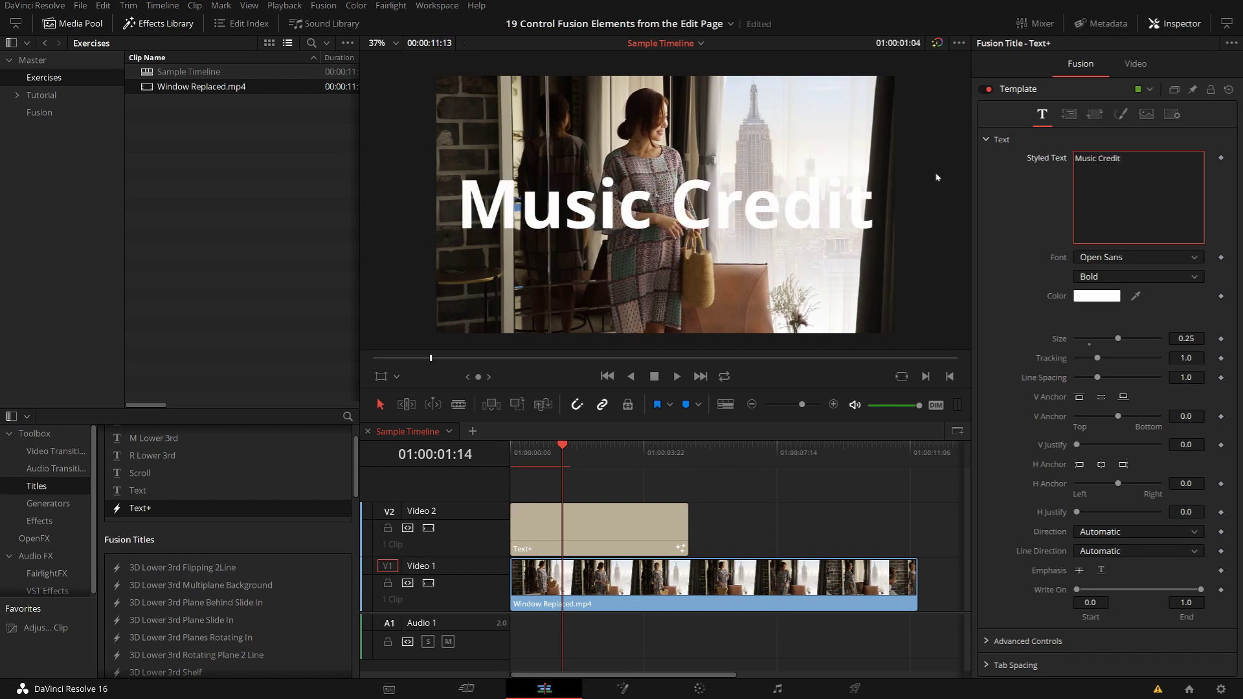
{"action": "left_click_drag", "start_coordinate": [1118, 340], "coordinate": [1098, 339]}
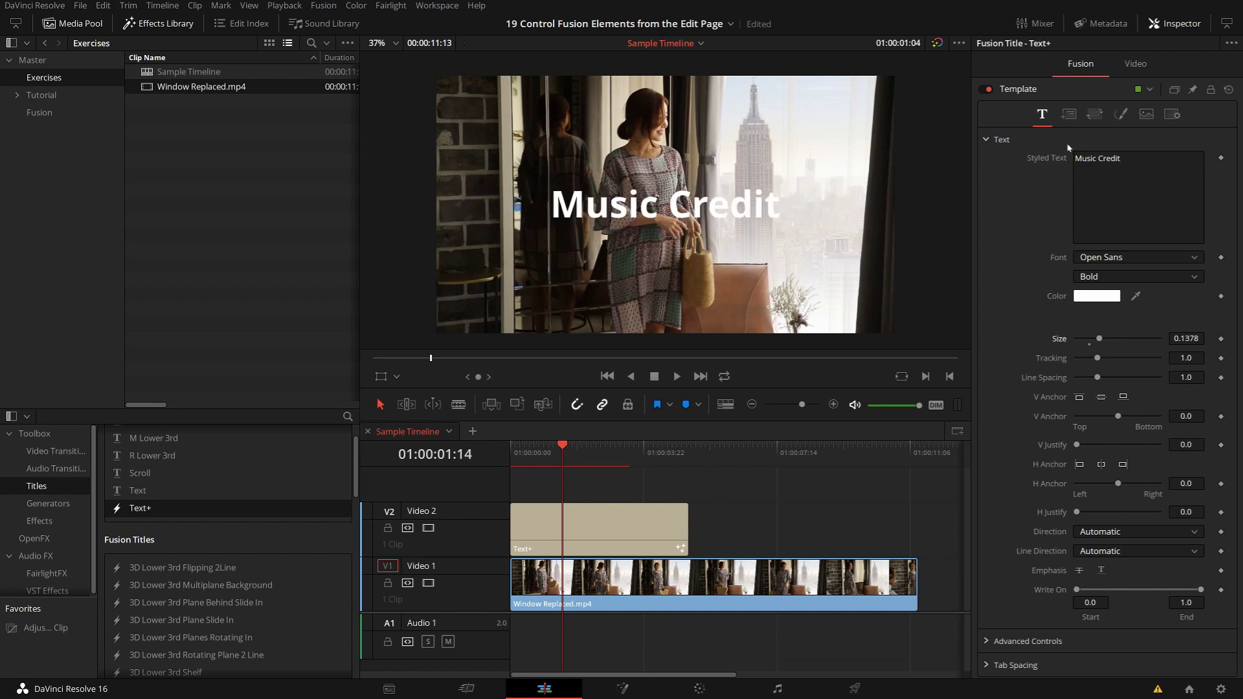
Left-anchor the text and move it toward the lower-left, Center X about 0.051
{"action": "left_click", "coordinate": [1069, 114]}
{"action": "left_click_drag", "start_coordinate": [1101, 176], "coordinate": [1079, 177]}
{"action": "left_click_drag", "start_coordinate": [1186, 176], "coordinate": [1094, 177]}
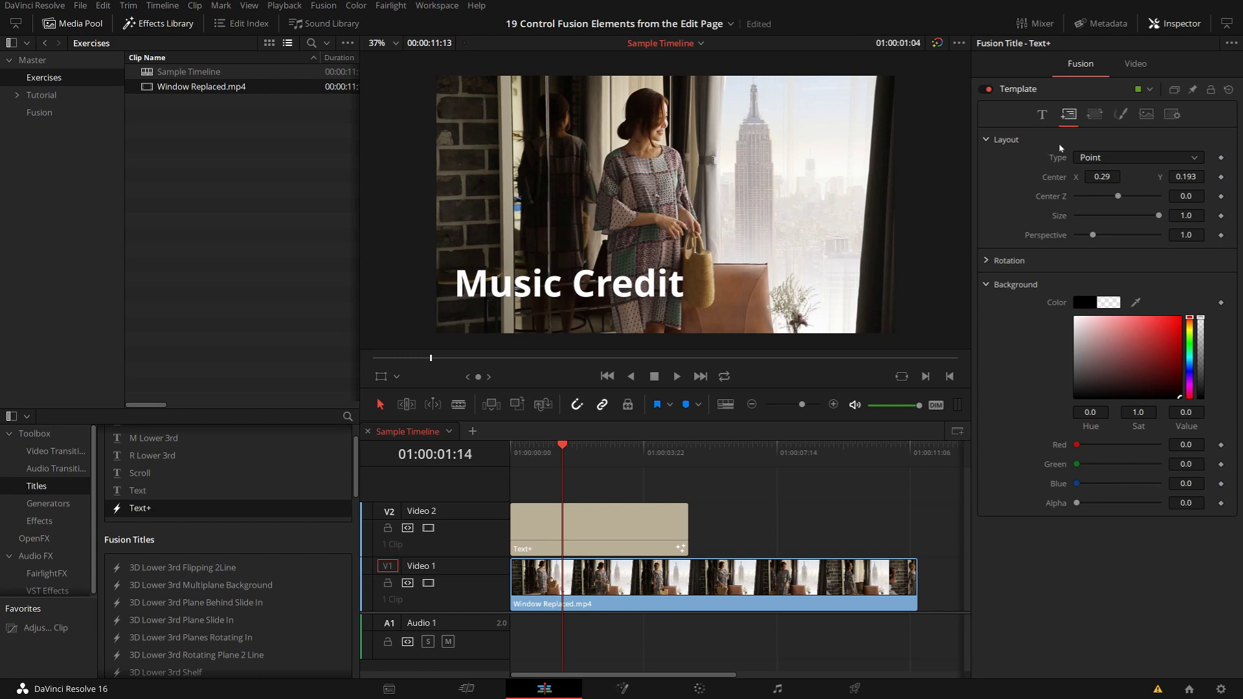
{"action": "left_click", "coordinate": [1042, 114]}
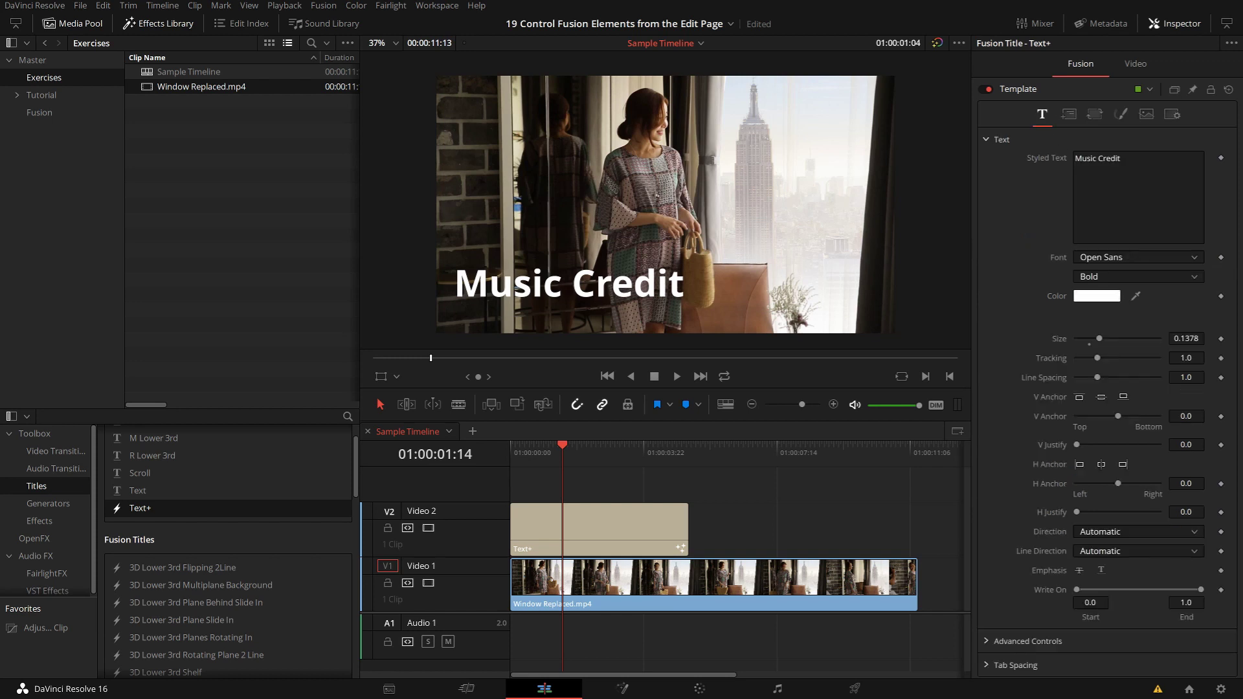
{"action": "left_click", "coordinate": [1079, 465]}
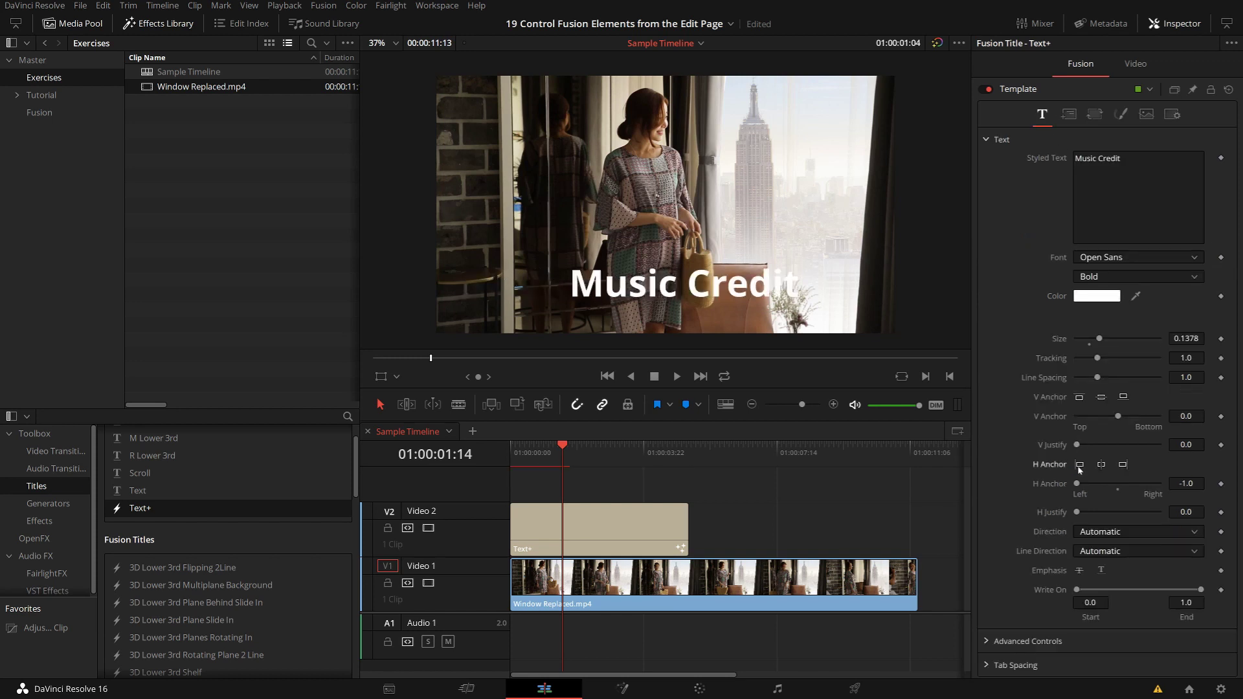
{"action": "left_click", "coordinate": [1069, 114]}
{"action": "left_click_drag", "start_coordinate": [1102, 177], "coordinate": [1060, 177]}
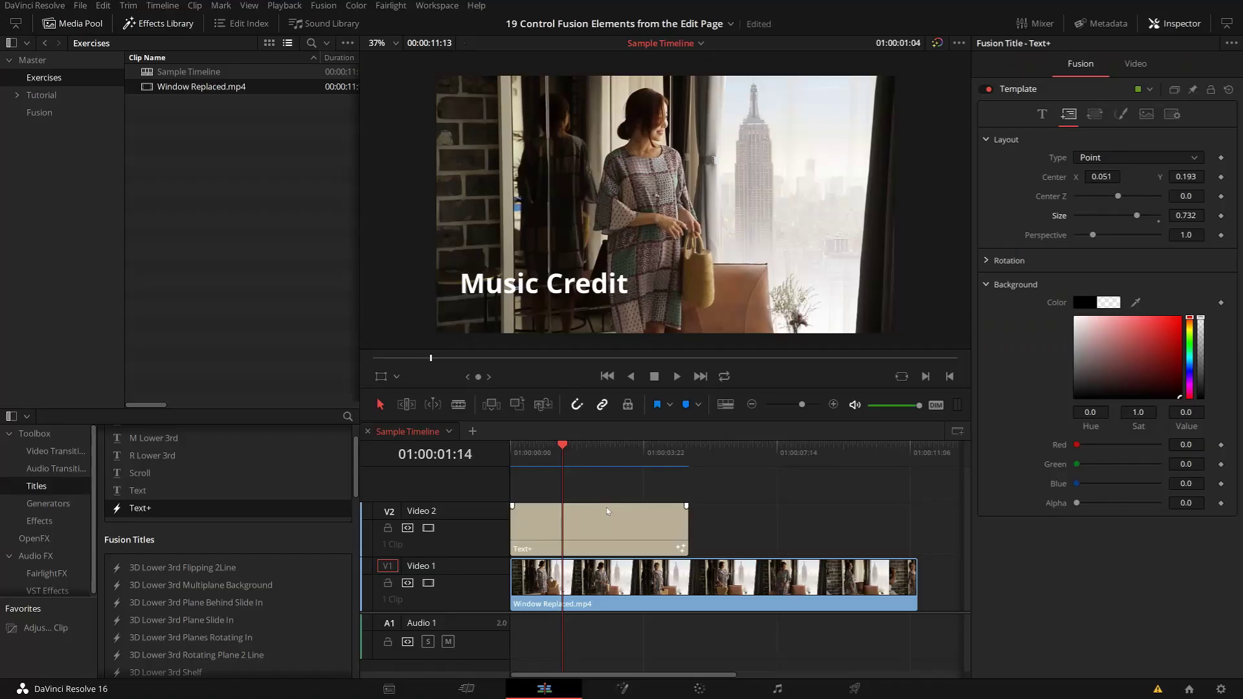
{"action": "left_click", "coordinate": [607, 511]}
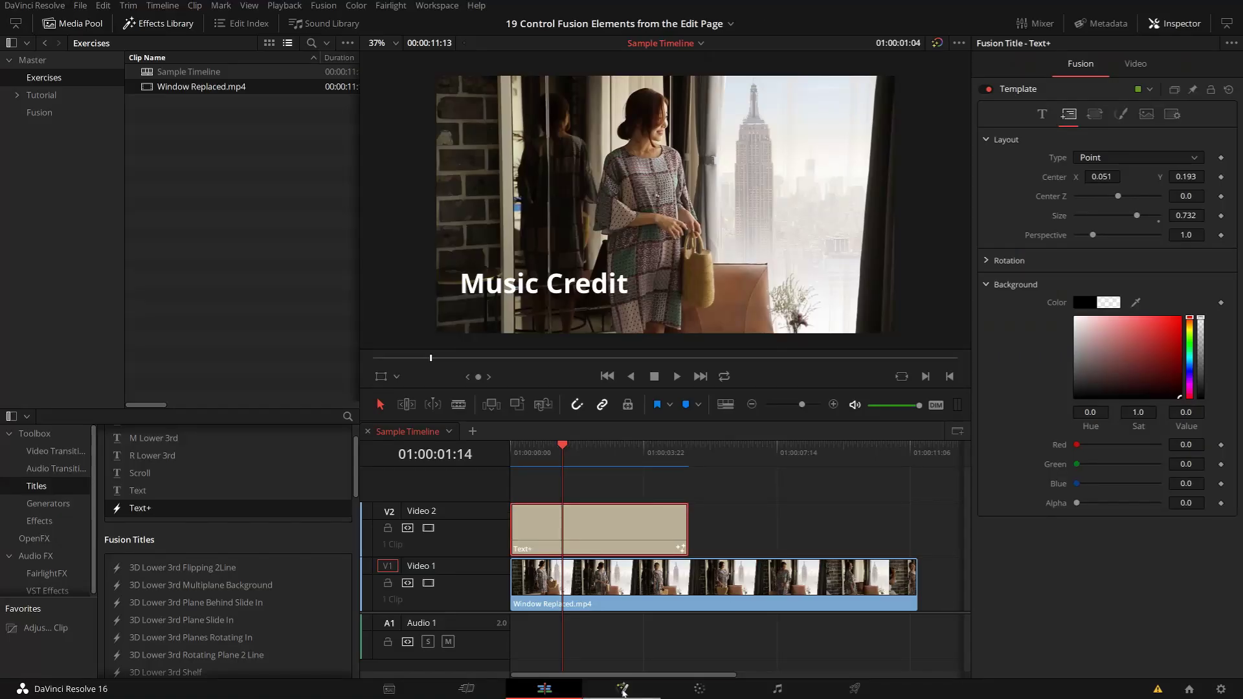
Open the title on the Fusion page, hide the Clips strip, and view the Template node output
{"action": "left_click", "coordinate": [624, 691]}
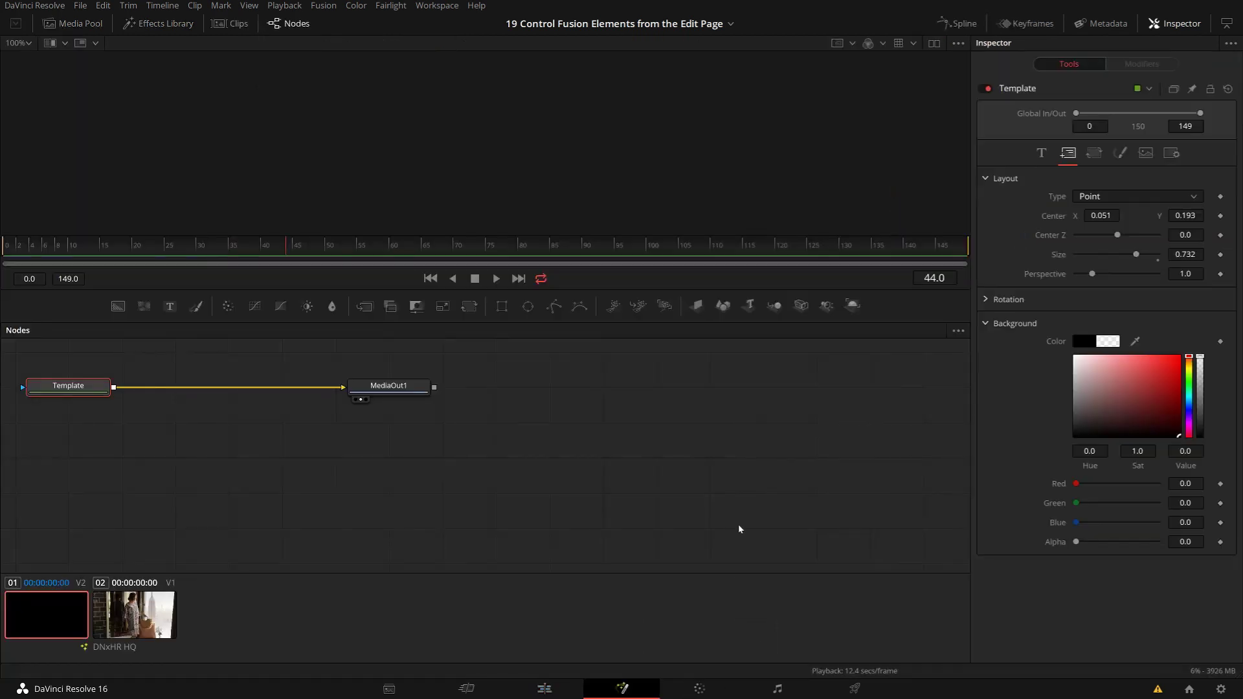
{"action": "left_click_drag", "start_coordinate": [281, 432], "coordinate": [554, 516]}
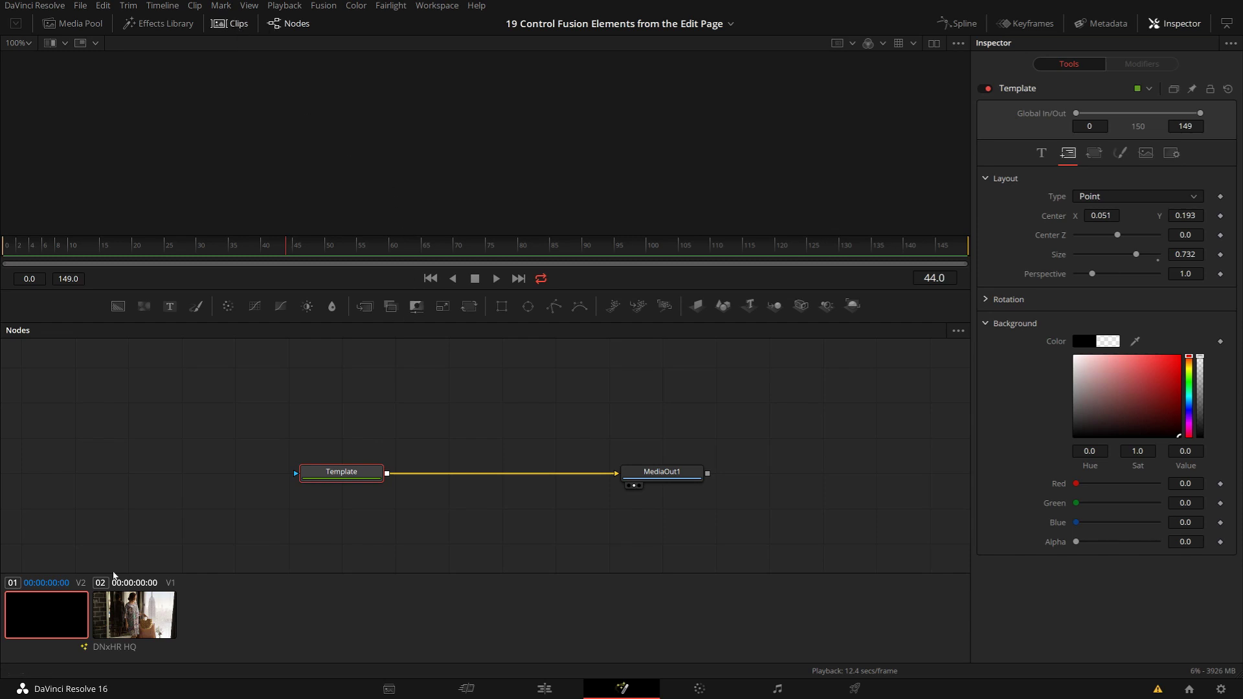
{"action": "left_click", "coordinate": [233, 21]}
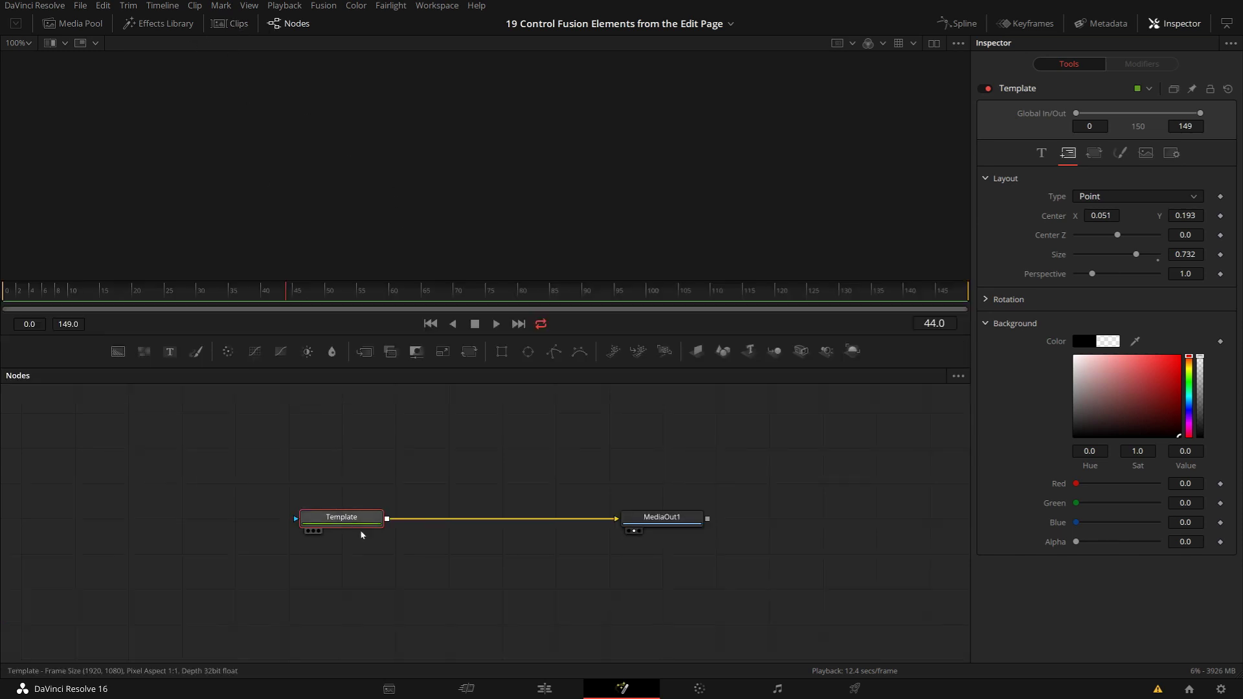
{"action": "key", "text": "1"}
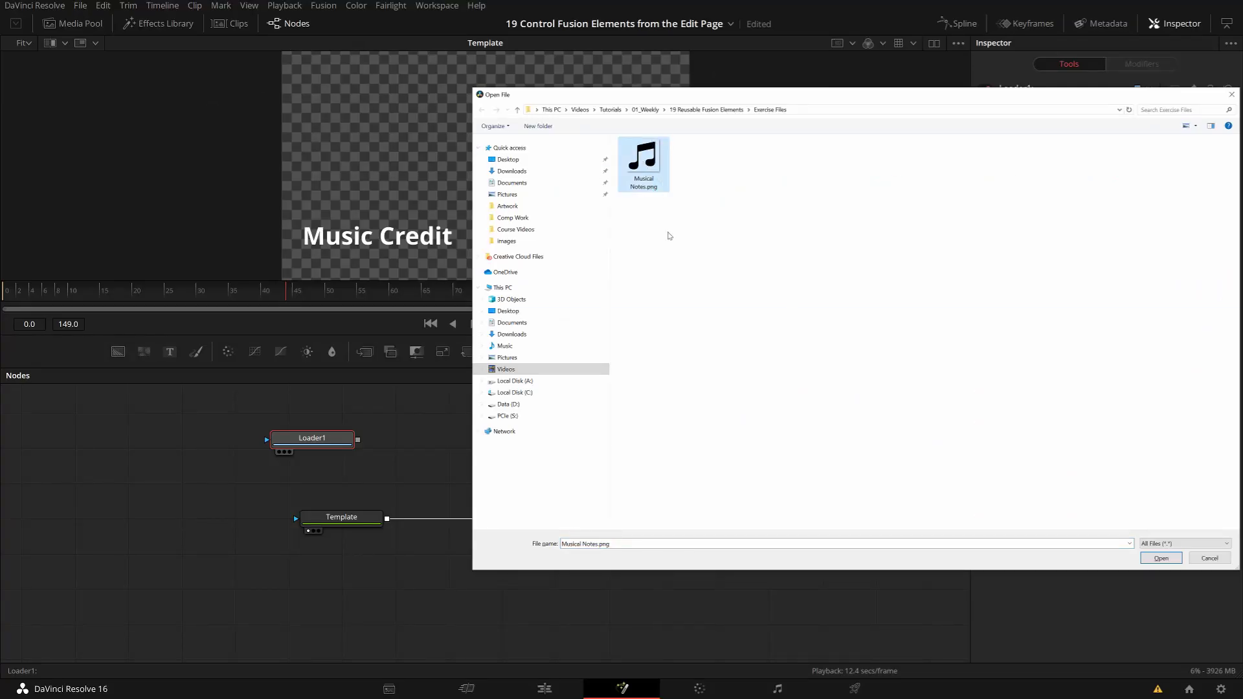
Load Musical Notes.png into the Loader and move its node higher in the graph
{"action": "left_click", "coordinate": [1168, 562]}
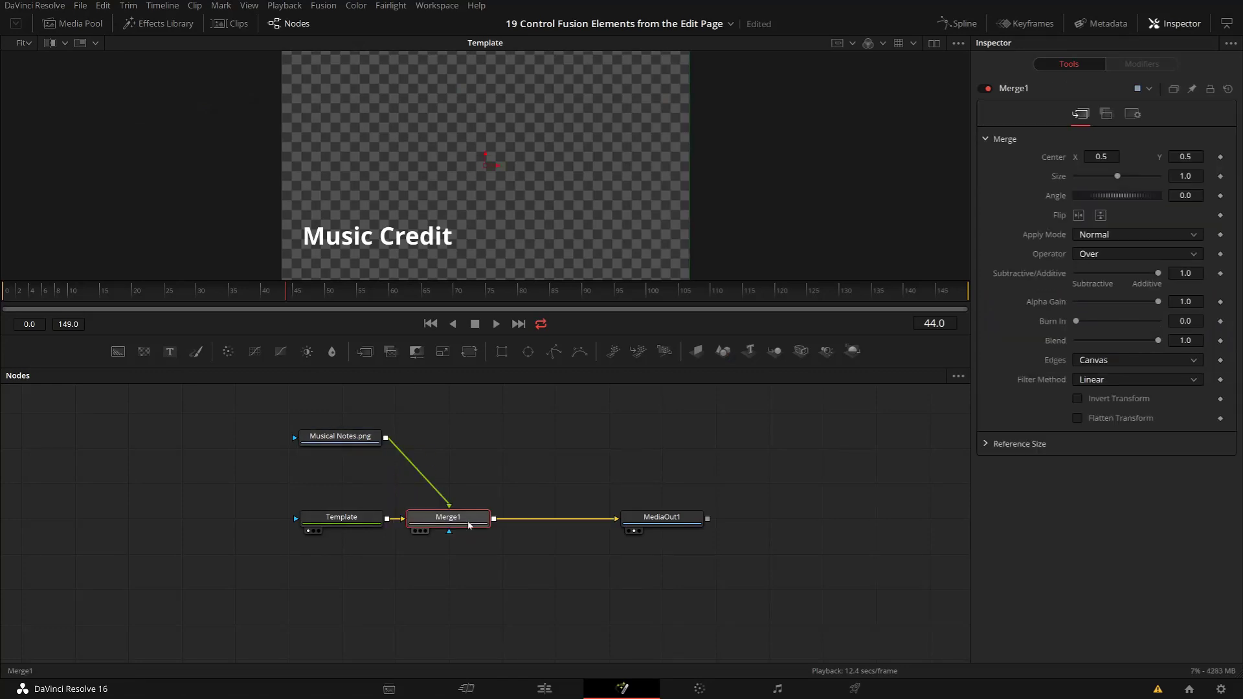
{"action": "left_click_drag", "start_coordinate": [337, 438], "coordinate": [341, 410]}
{"action": "scroll", "coordinate": [352, 507], "scroll_direction": "up", "scroll_amount": 3}
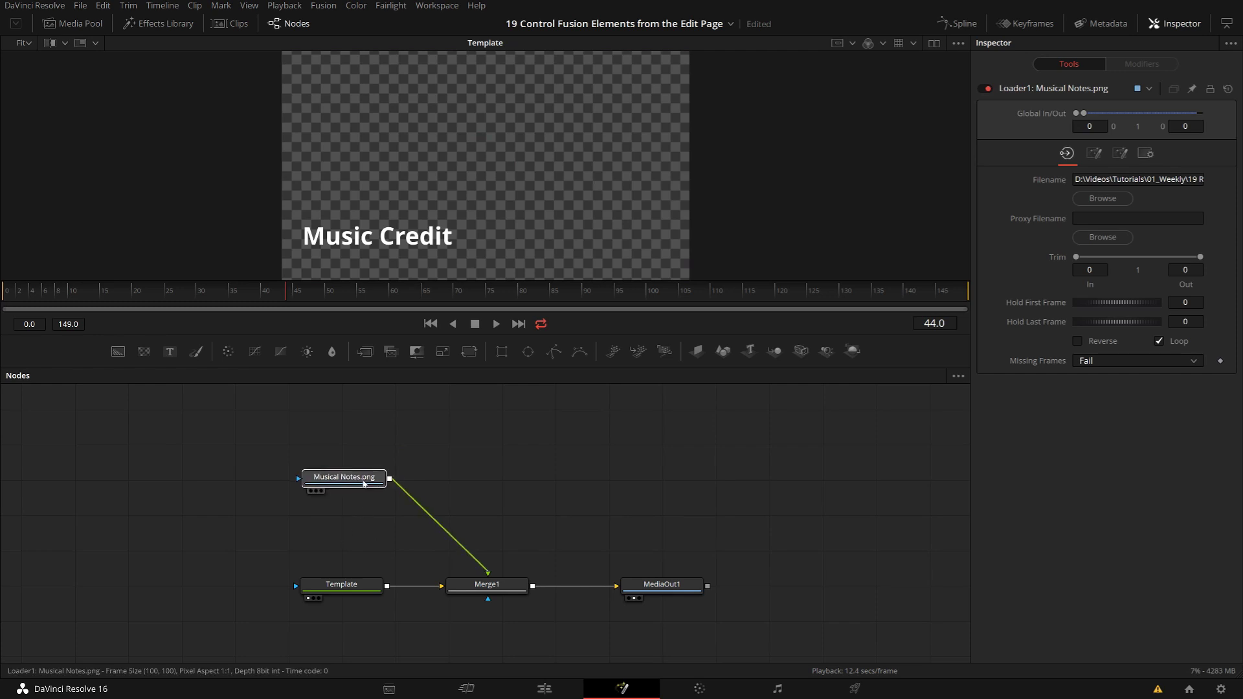
{"action": "left_click_drag", "start_coordinate": [344, 475], "coordinate": [343, 446]}
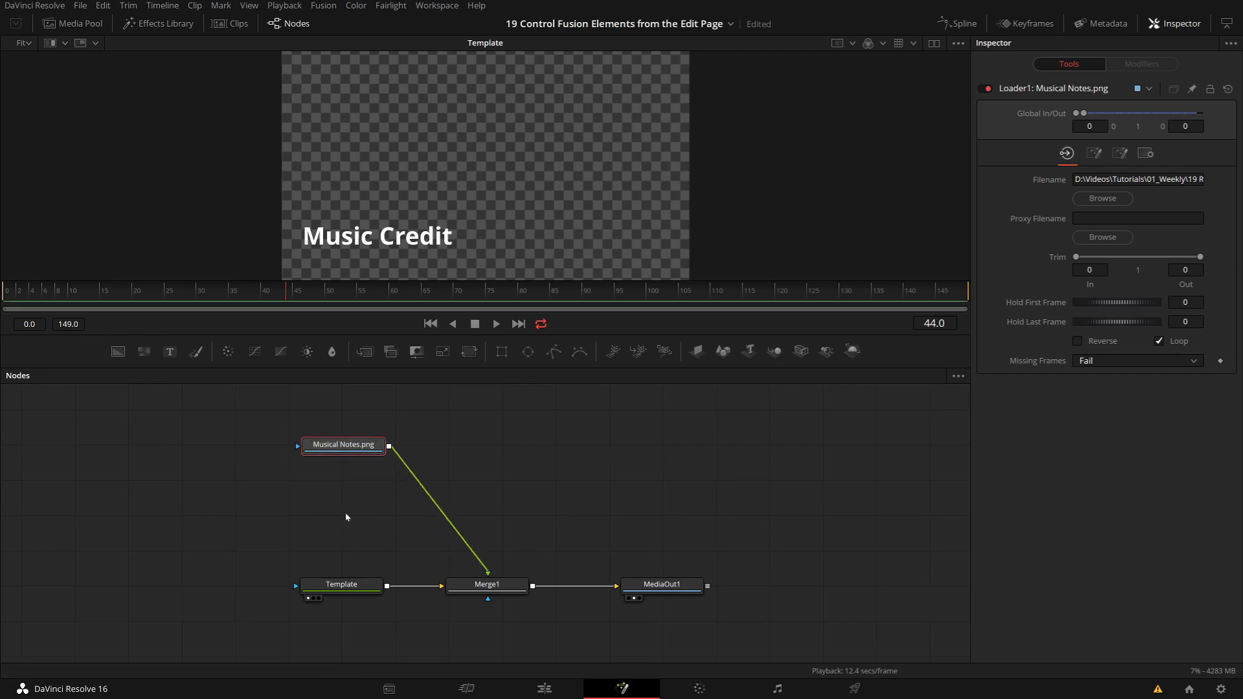
Add a fully transparent Background1 and merge the notes image over it as Merge2
{"action": "left_click", "coordinate": [115, 355]}
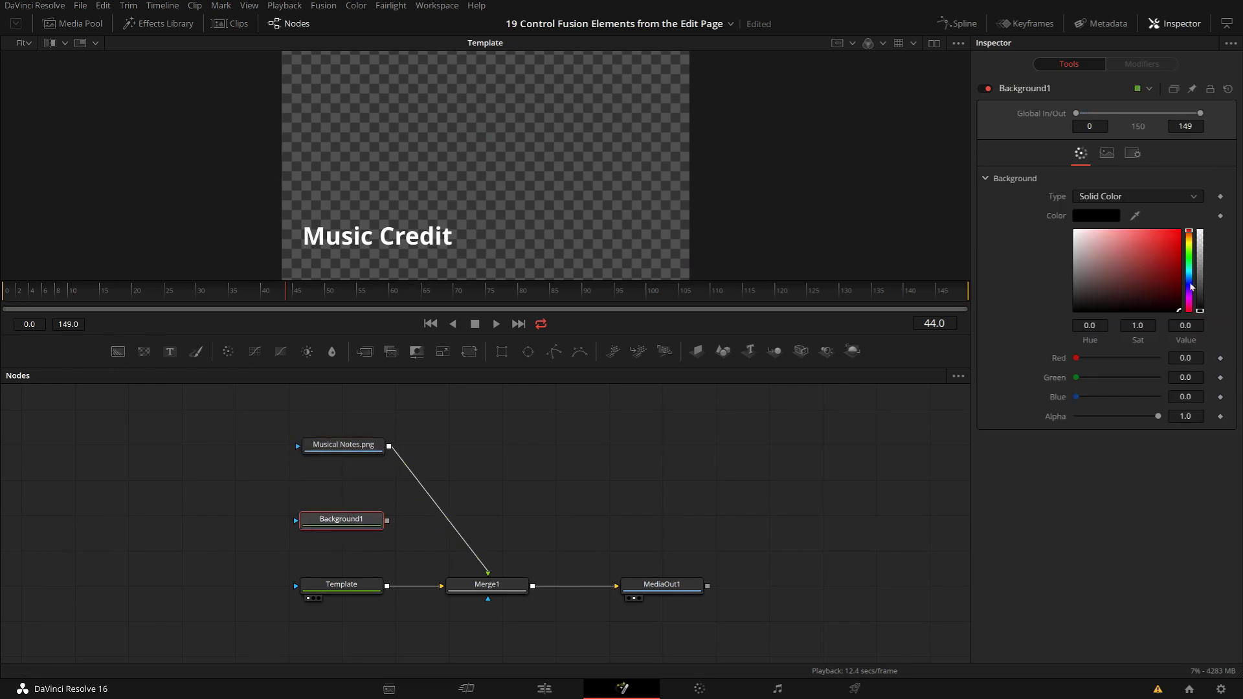
{"action": "left_click_drag", "start_coordinate": [1201, 308], "coordinate": [1196, 210]}
{"action": "left_click_drag", "start_coordinate": [341, 520], "coordinate": [339, 485]}
{"action": "left_click_drag", "start_coordinate": [488, 575], "coordinate": [483, 509]}
{"action": "left_click_drag", "start_coordinate": [389, 446], "coordinate": [508, 495]}
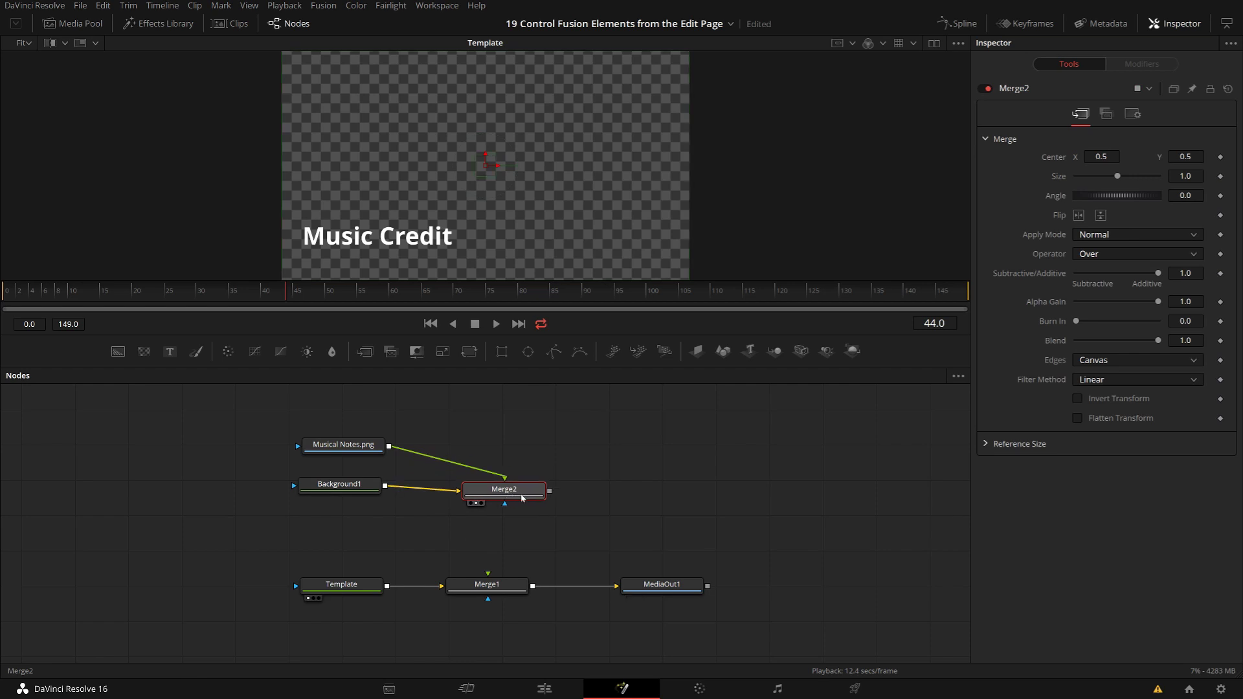
{"action": "key", "text": "1"}
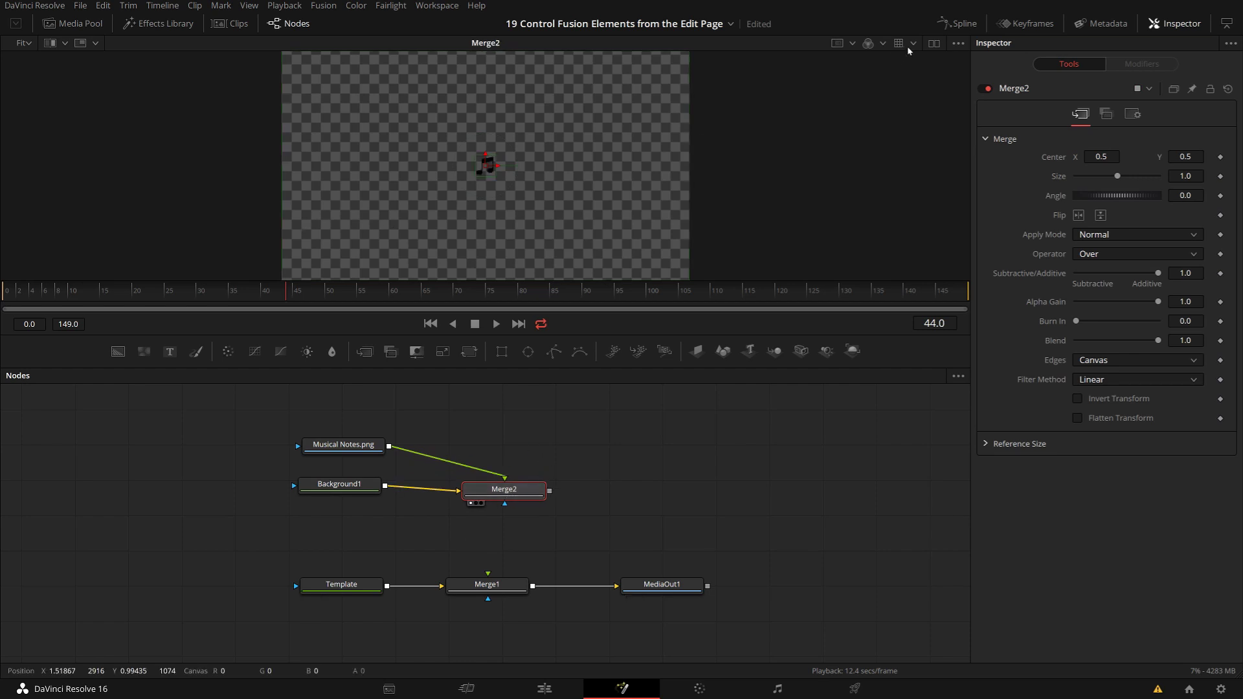
Split into two viewers, feed Merge2 into Merge1's foreground, and add Brightness Contrast after the loader
{"action": "left_click", "coordinate": [934, 44]}
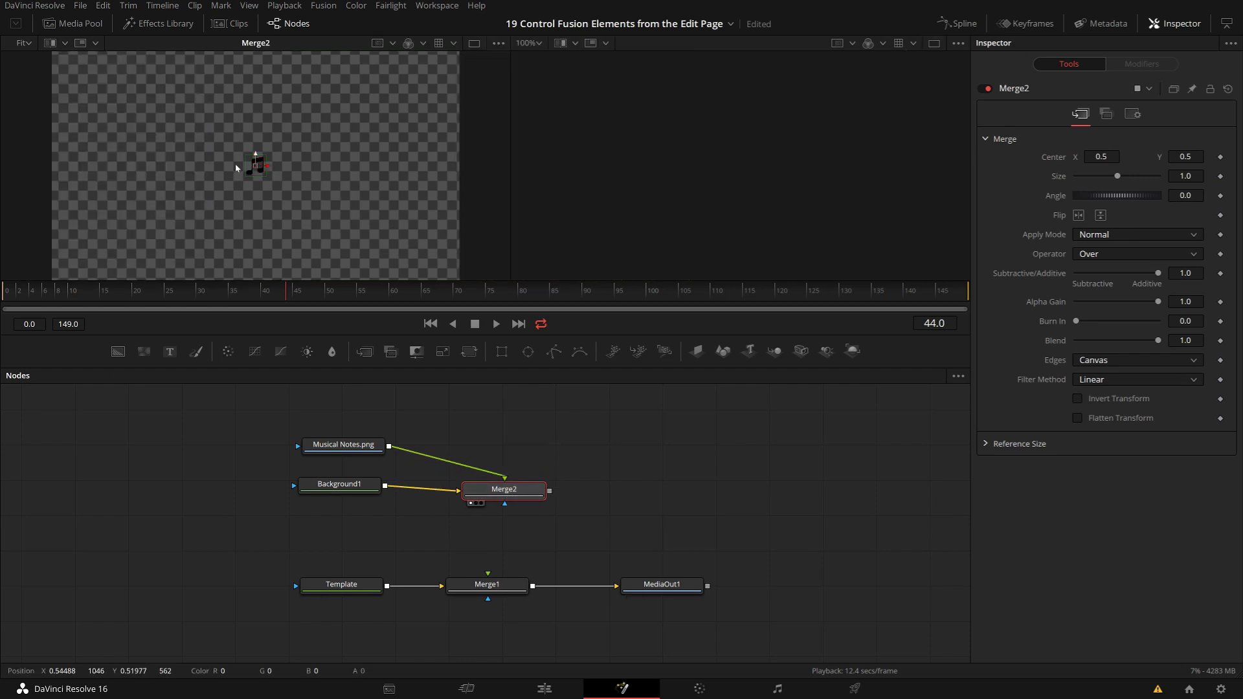
{"action": "left_click_drag", "start_coordinate": [343, 445], "coordinate": [335, 441]}
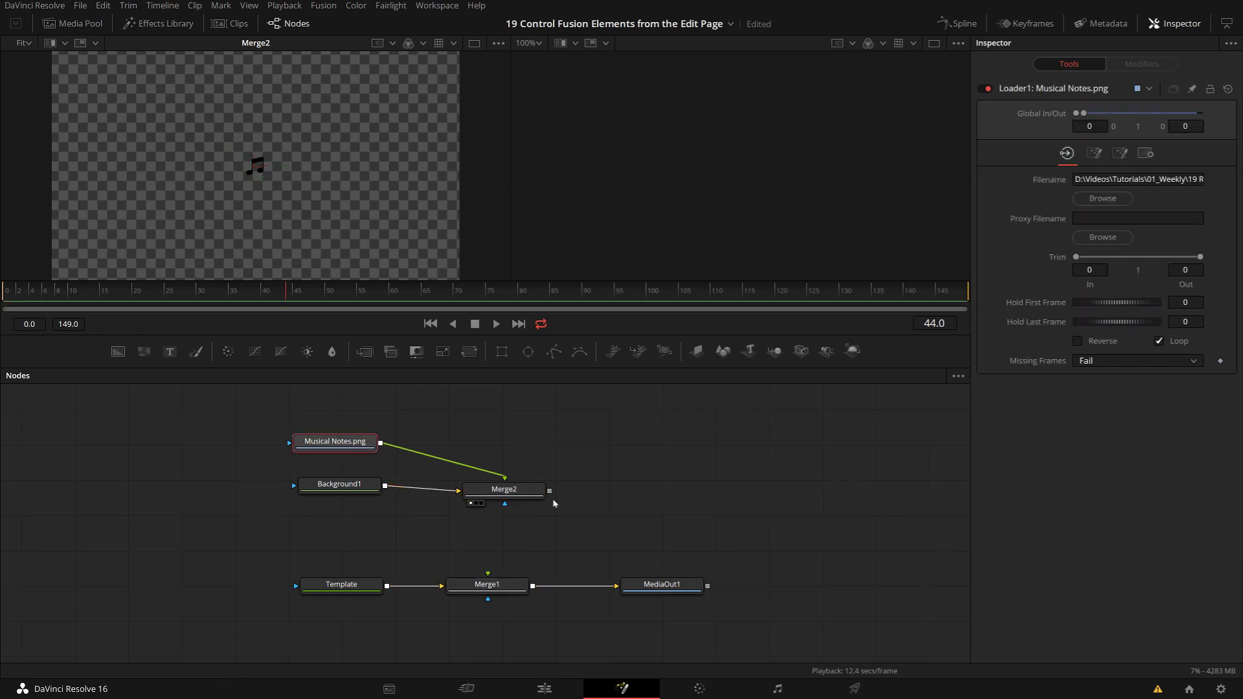
{"action": "left_click_drag", "start_coordinate": [549, 491], "coordinate": [534, 591]}
{"action": "left_click", "coordinate": [503, 489]}
{"action": "left_click_drag", "start_coordinate": [343, 486], "coordinate": [338, 490]}
{"action": "left_click", "coordinate": [335, 443]}
{"action": "left_click", "coordinate": [307, 351]}
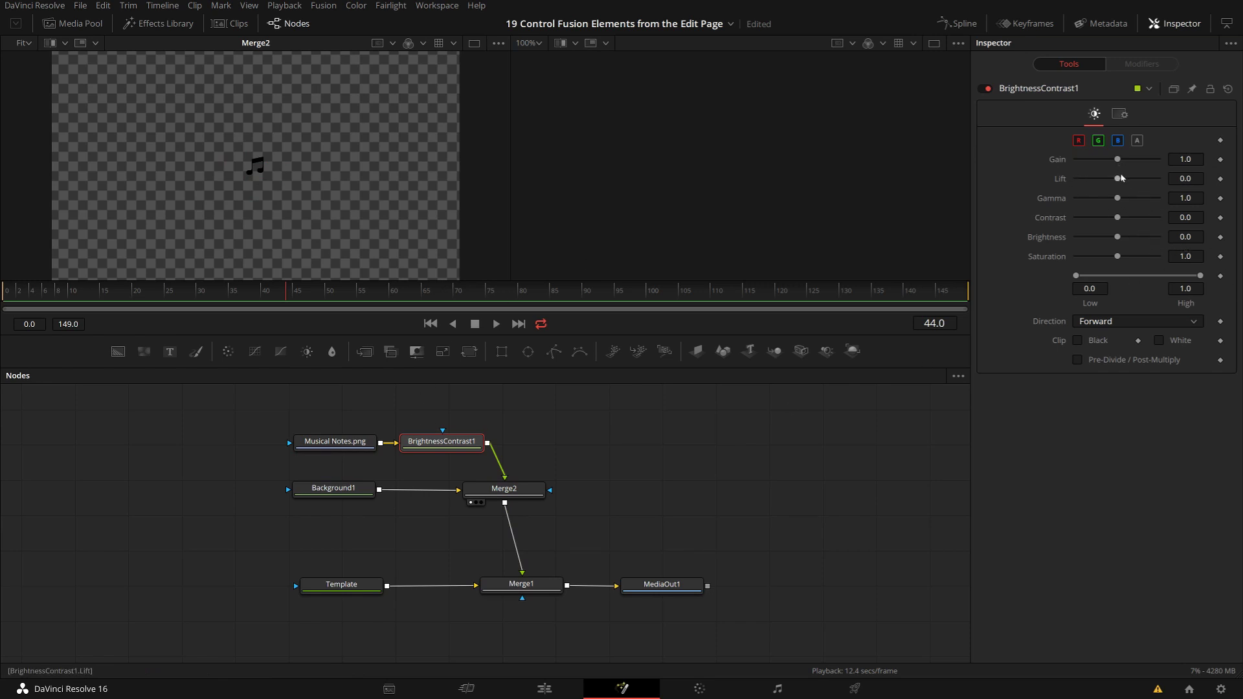
Make the note white with Lift 1.0 and Pre-Divide/Post-Multiply, then move Template, Merge1, MediaOut1 lower
{"action": "left_click_drag", "start_coordinate": [1118, 179], "coordinate": [1158, 179]}
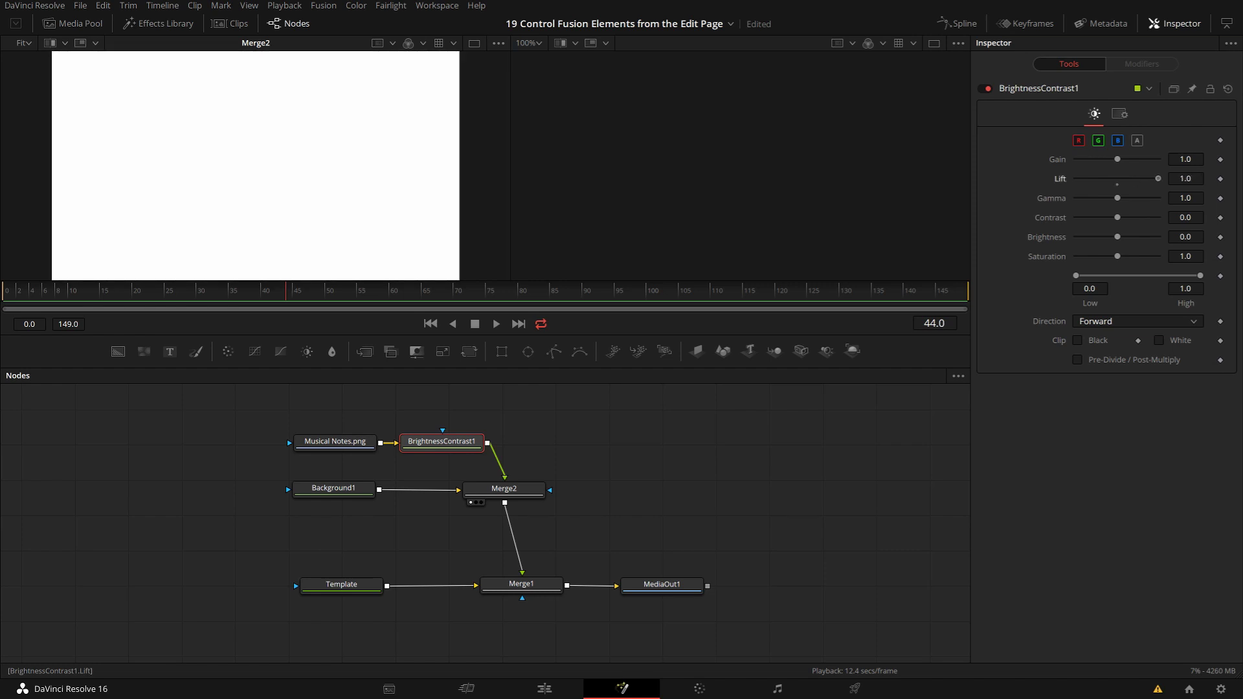
{"action": "left_click", "coordinate": [1085, 363]}
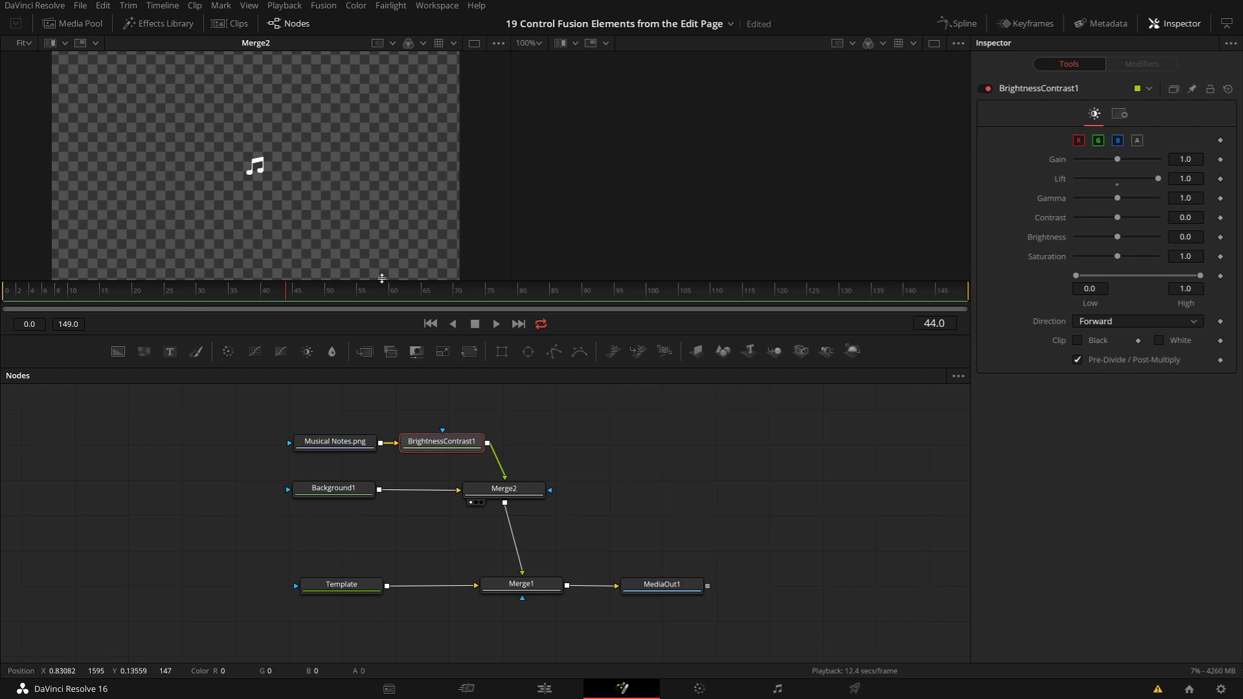
{"action": "left_click_drag", "start_coordinate": [200, 392], "coordinate": [461, 509]}
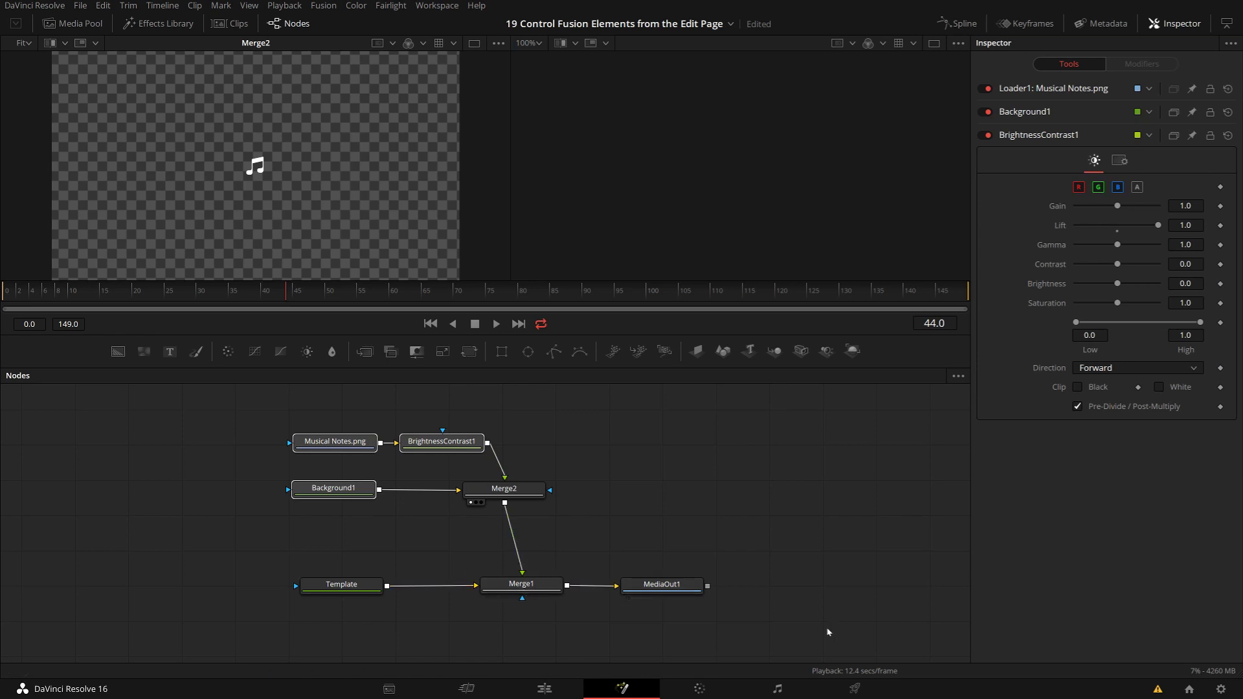
{"action": "left_click_drag", "start_coordinate": [827, 632], "coordinate": [328, 557]}
{"action": "left_click_drag", "start_coordinate": [665, 593], "coordinate": [660, 634]}
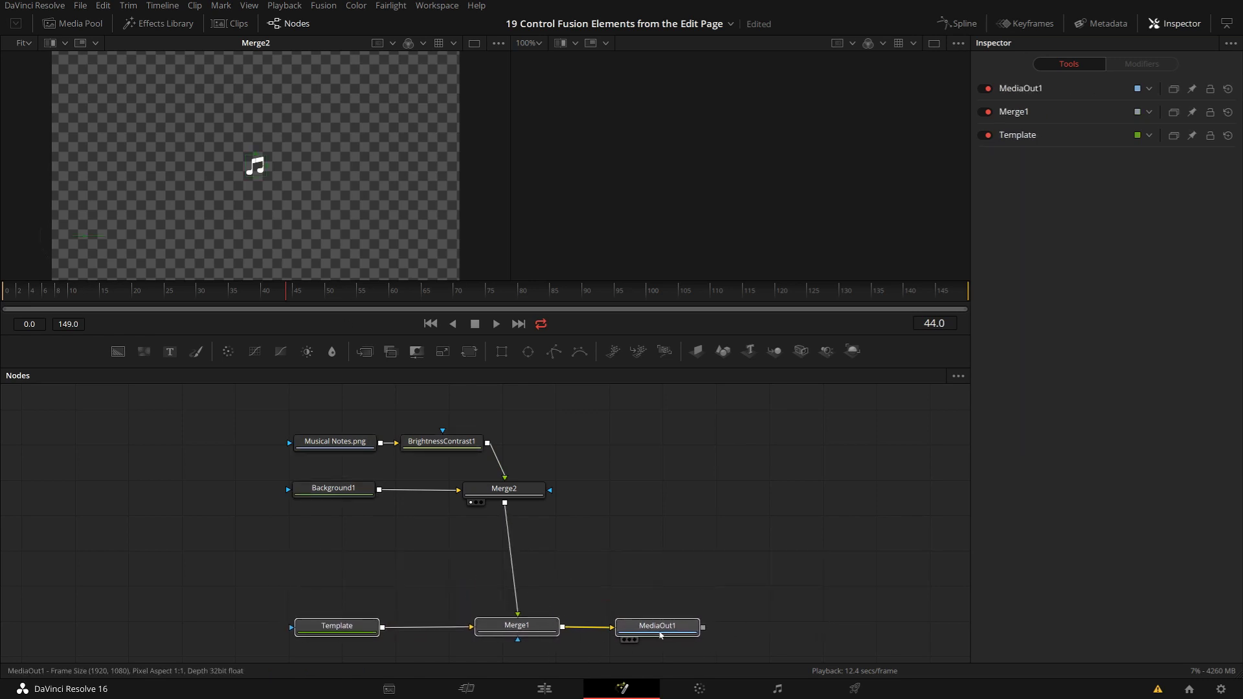
Review the MediaOut1, Merge2 and Template settings, then add a Rectangle mask node
{"action": "left_click", "coordinate": [660, 634]}
{"action": "left_click", "coordinate": [530, 482]}
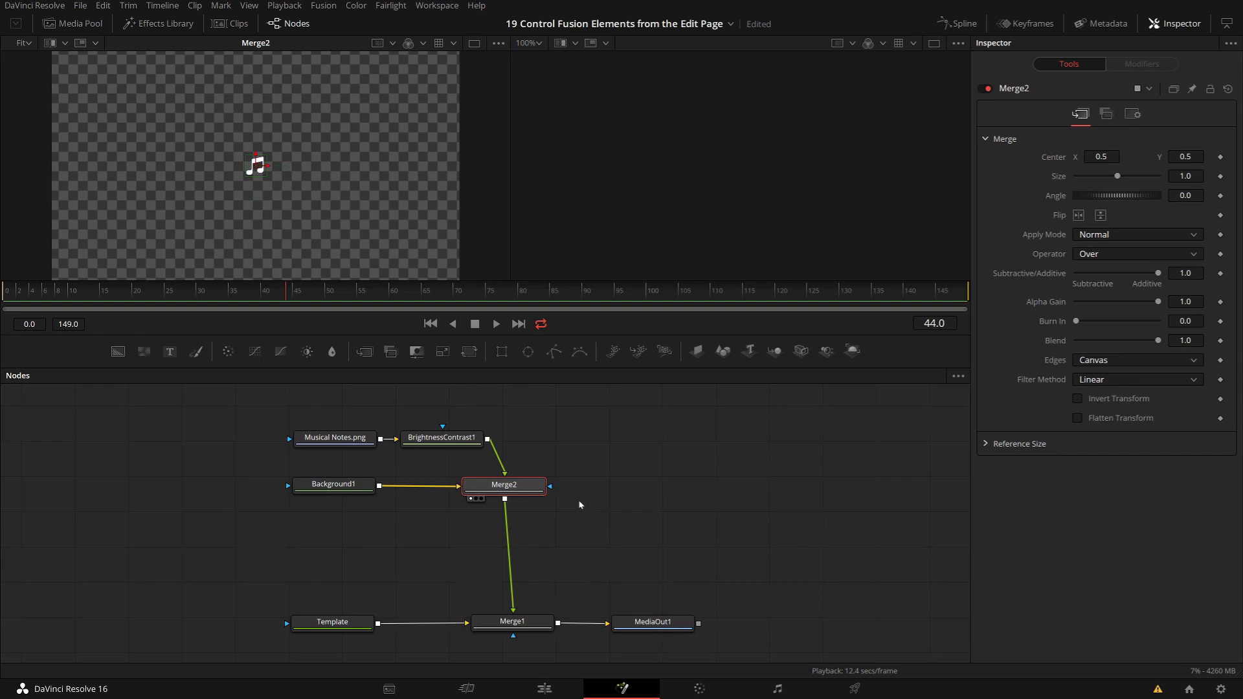
{"action": "left_click", "coordinate": [581, 547]}
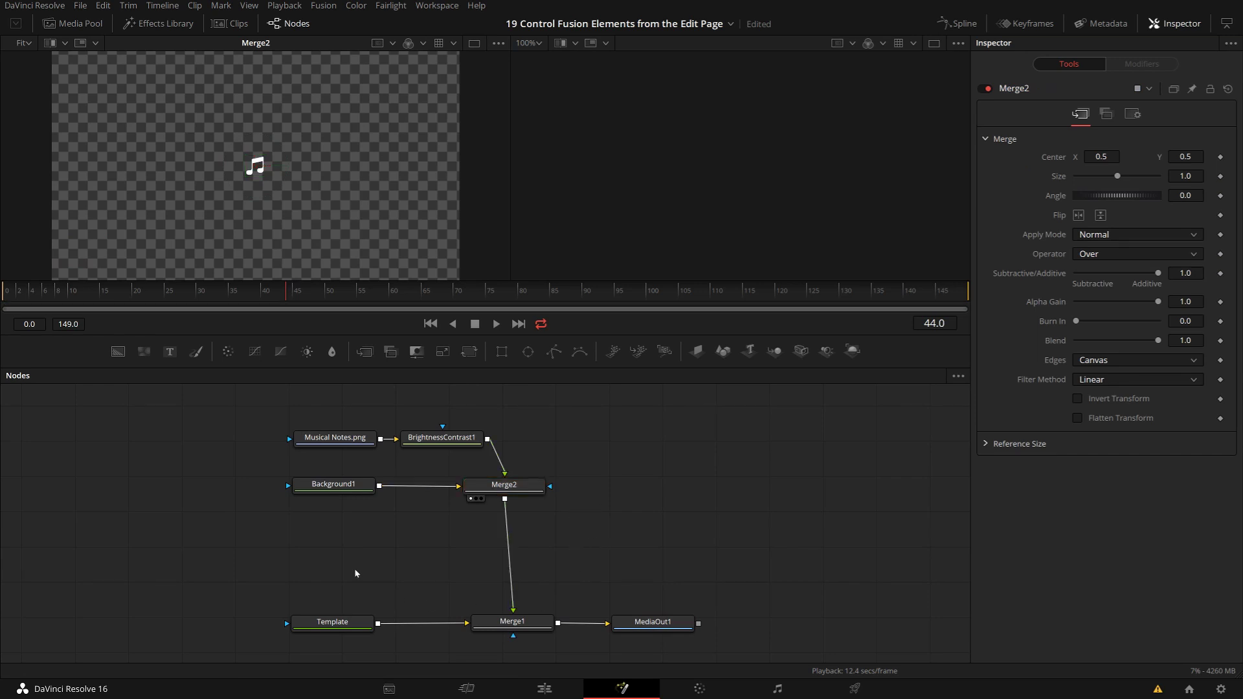
{"action": "left_click", "coordinate": [327, 625]}
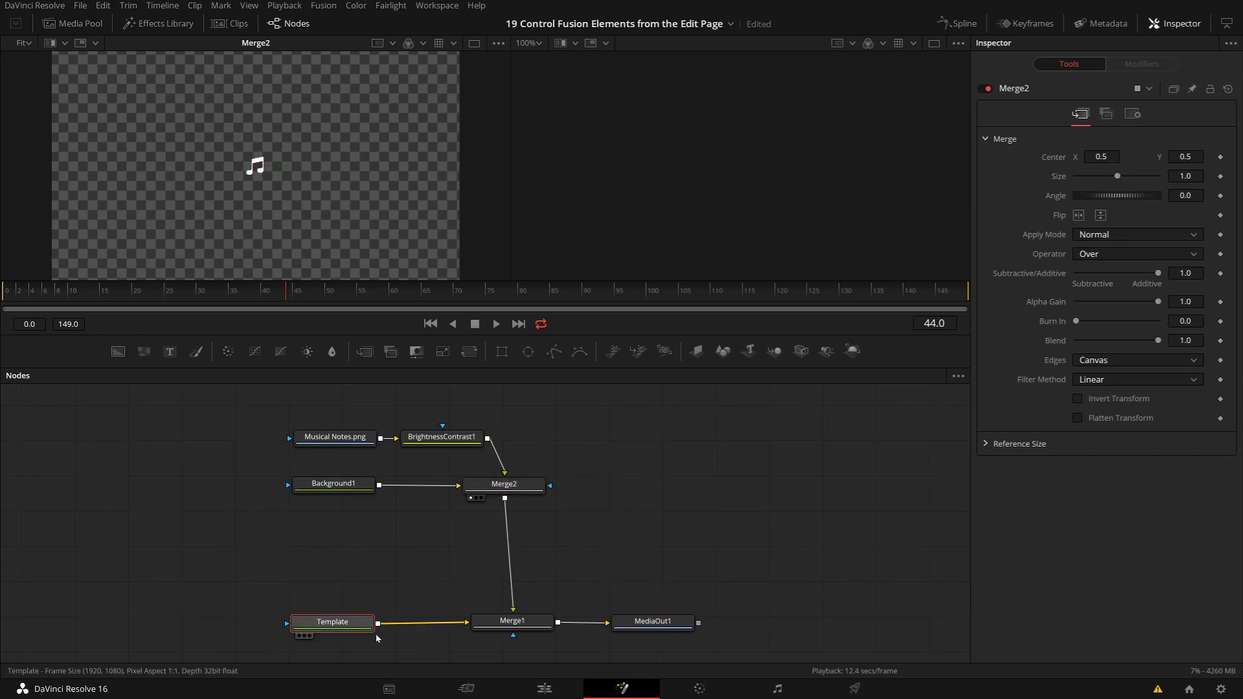
{"action": "left_click", "coordinate": [396, 576]}
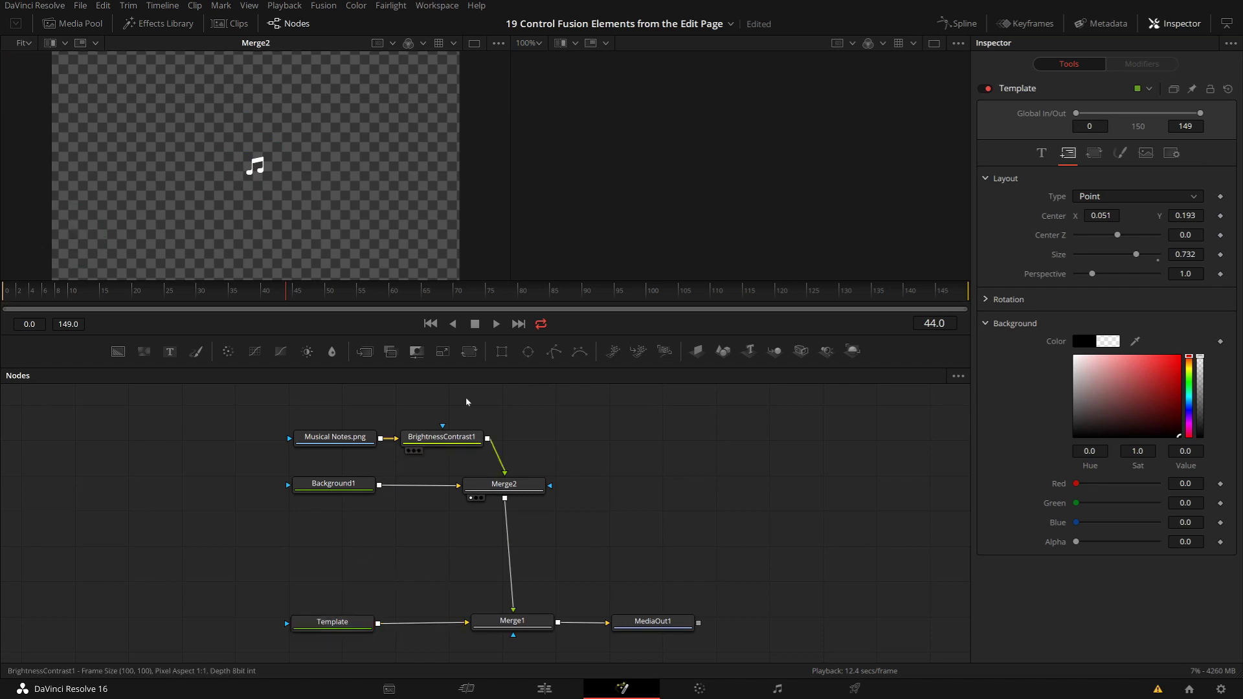
{"action": "left_click", "coordinate": [502, 351]}
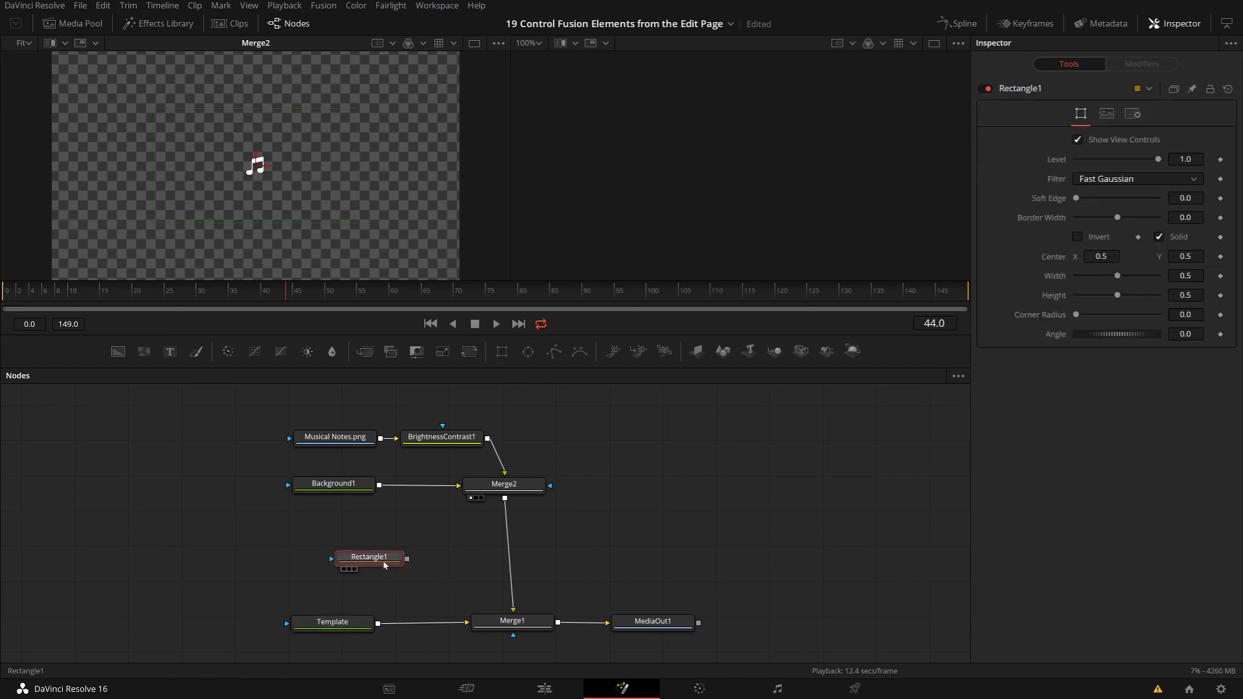
Enlarge Rectangle1 to about 1.50 by 1.54 and shift it far left as Template's mask
{"action": "left_click_drag", "start_coordinate": [415, 556], "coordinate": [373, 558]}
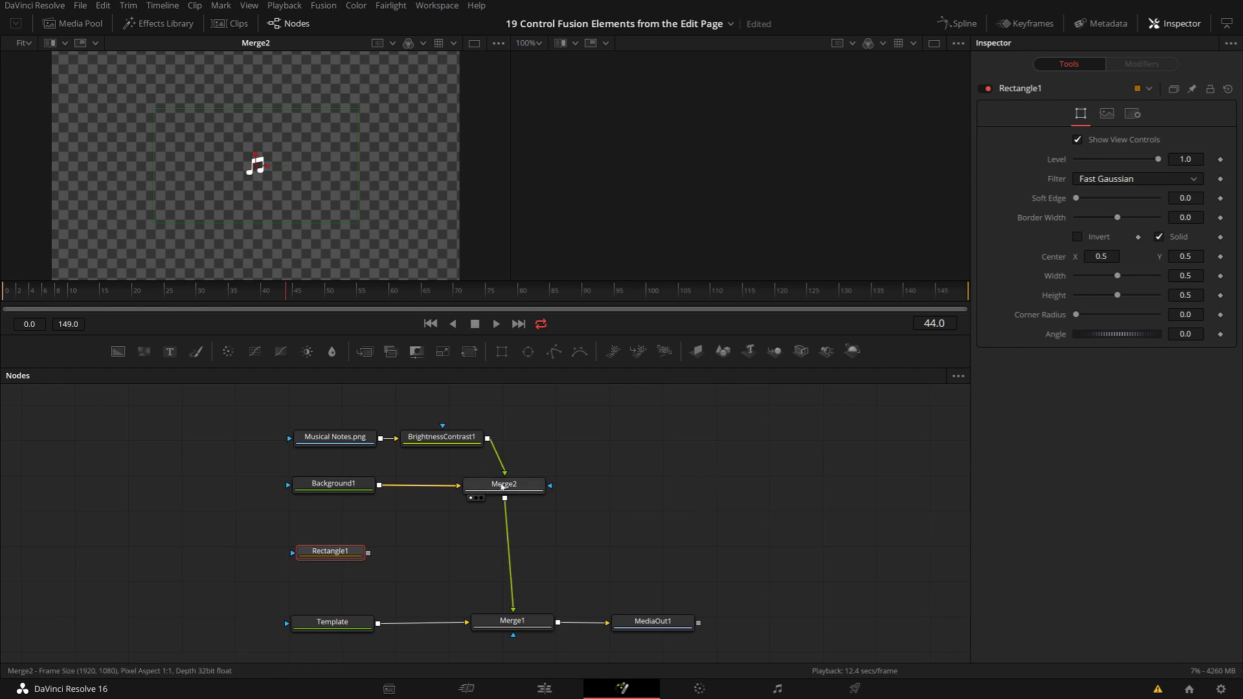
{"action": "left_click_drag", "start_coordinate": [266, 170], "coordinate": [257, 167]}
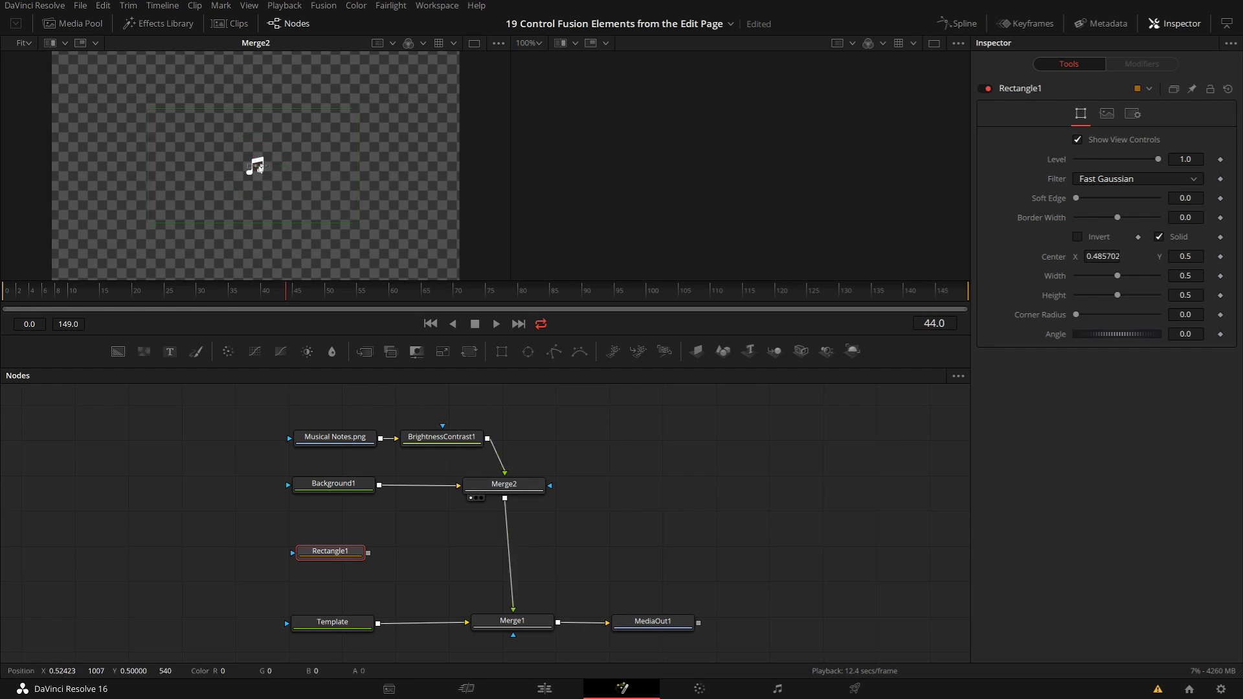
{"action": "left_click_drag", "start_coordinate": [175, 169], "coordinate": [160, 170]}
{"action": "scroll", "coordinate": [227, 170], "scroll_direction": "up", "scroll_amount": 5}
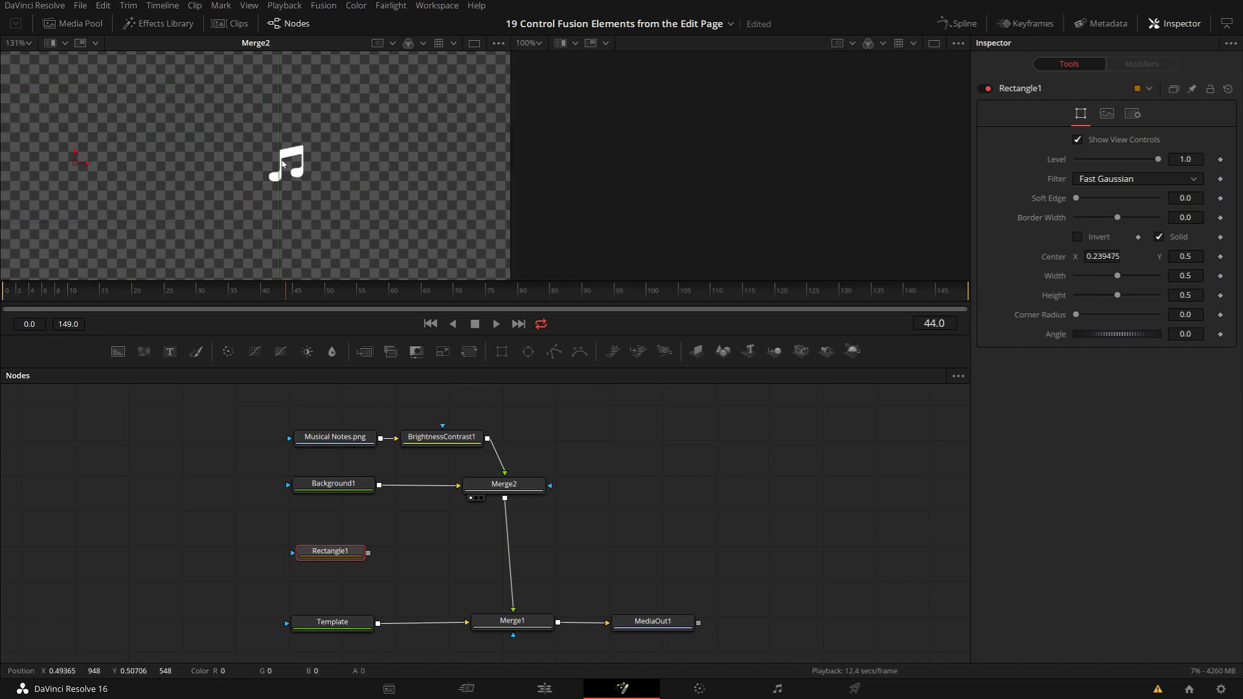
{"action": "scroll", "coordinate": [282, 155], "scroll_direction": "down", "scroll_amount": 6}
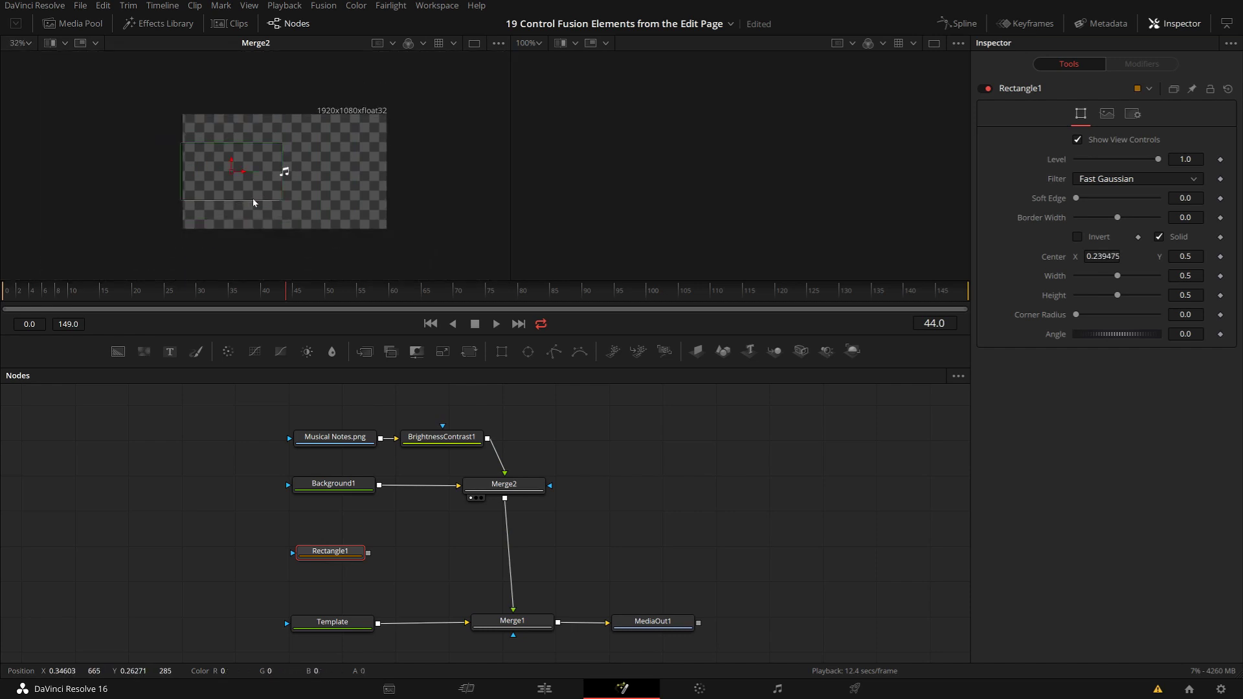
{"action": "left_click_drag", "start_coordinate": [253, 200], "coordinate": [246, 259]}
{"action": "left_click_drag", "start_coordinate": [180, 172], "coordinate": [79, 172]}
{"action": "left_click_drag", "start_coordinate": [245, 173], "coordinate": [141, 173]}
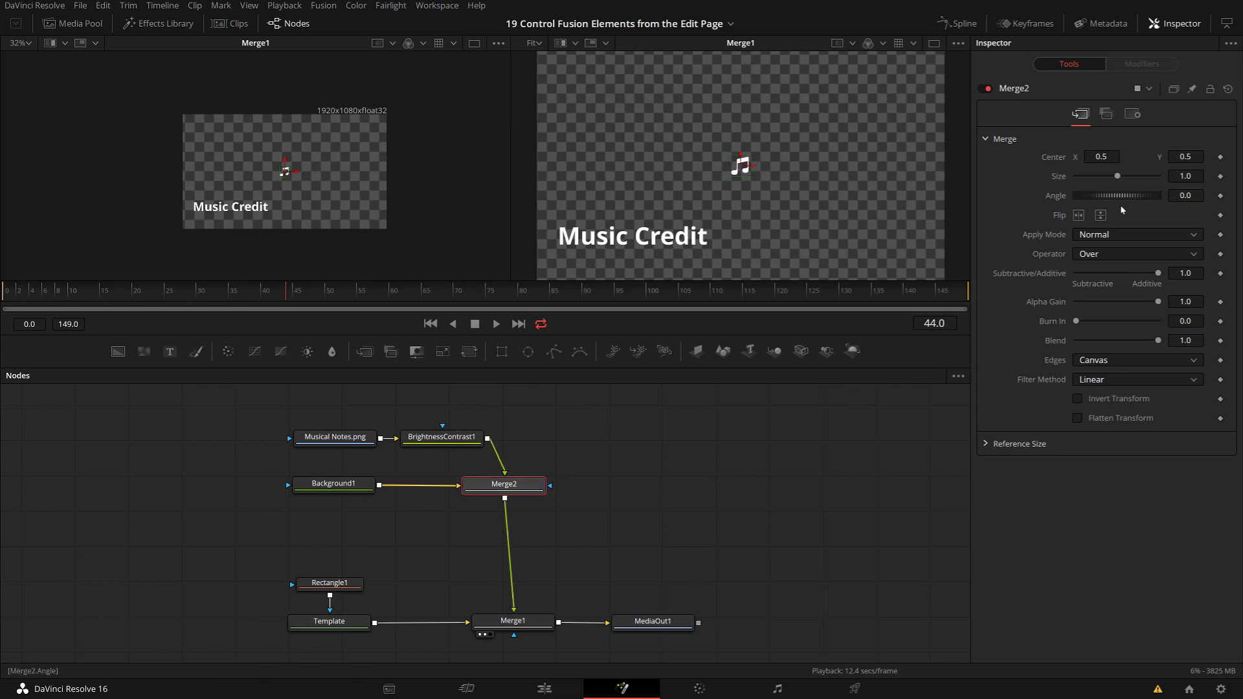
Enlarge the music note to size 2.14, move it down beside Music Credit, and raise Rectangle1
{"action": "left_click_drag", "start_coordinate": [1118, 179], "coordinate": [1129, 176]}
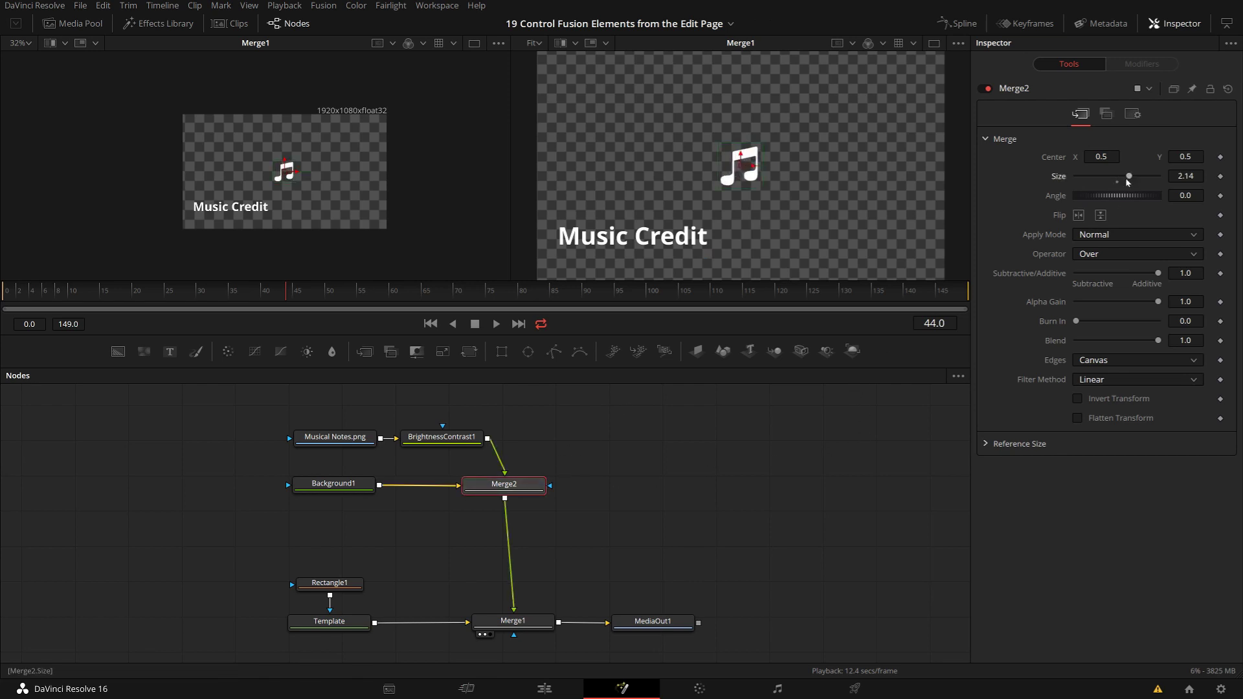
{"action": "left_click_drag", "start_coordinate": [742, 158], "coordinate": [739, 226]}
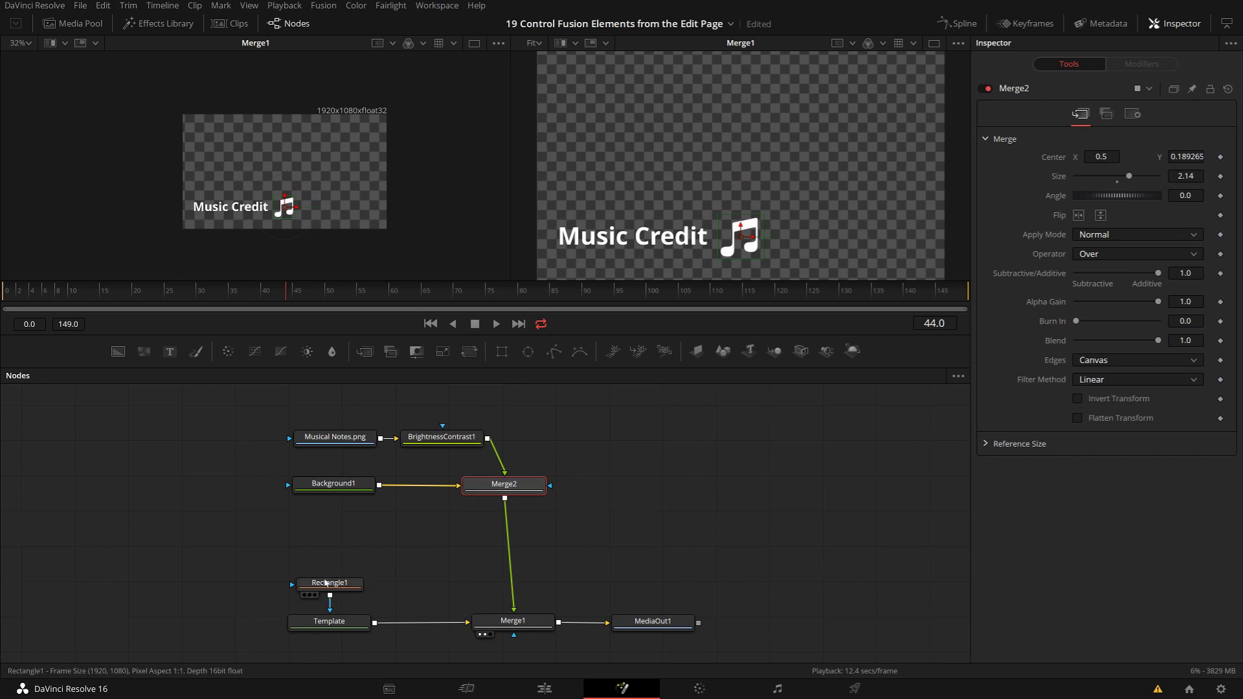
{"action": "left_click", "coordinate": [324, 583]}
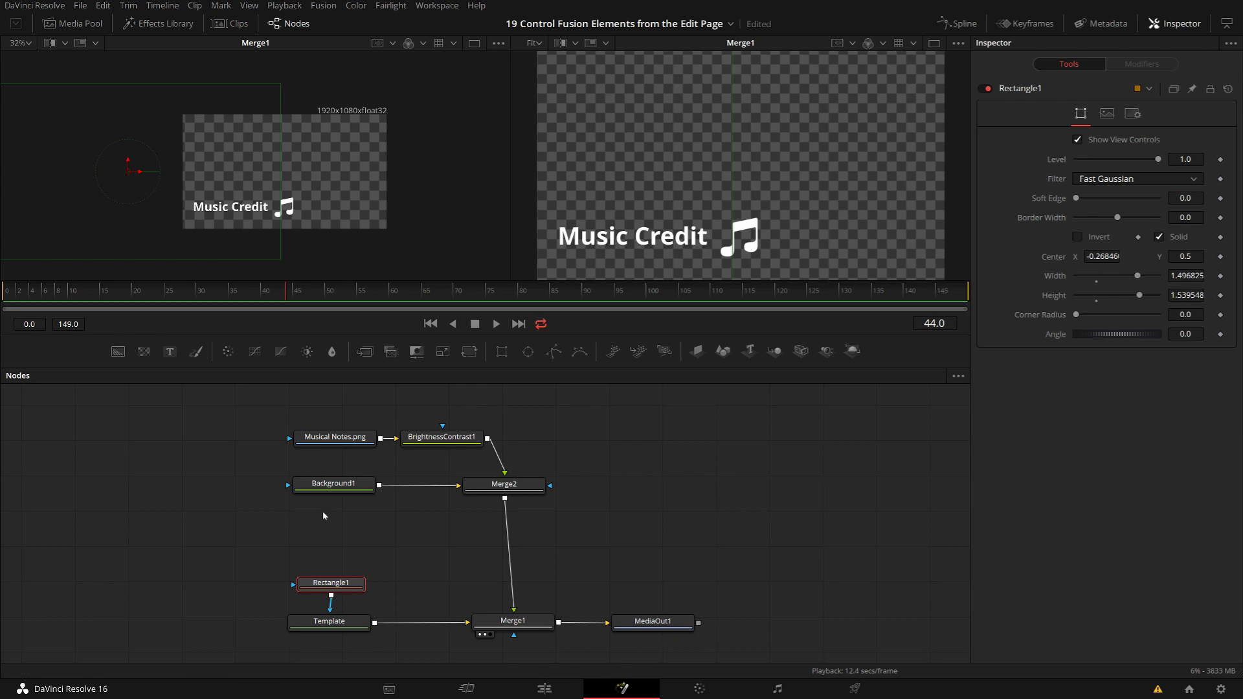
{"action": "left_click_drag", "start_coordinate": [331, 580], "coordinate": [331, 529]}
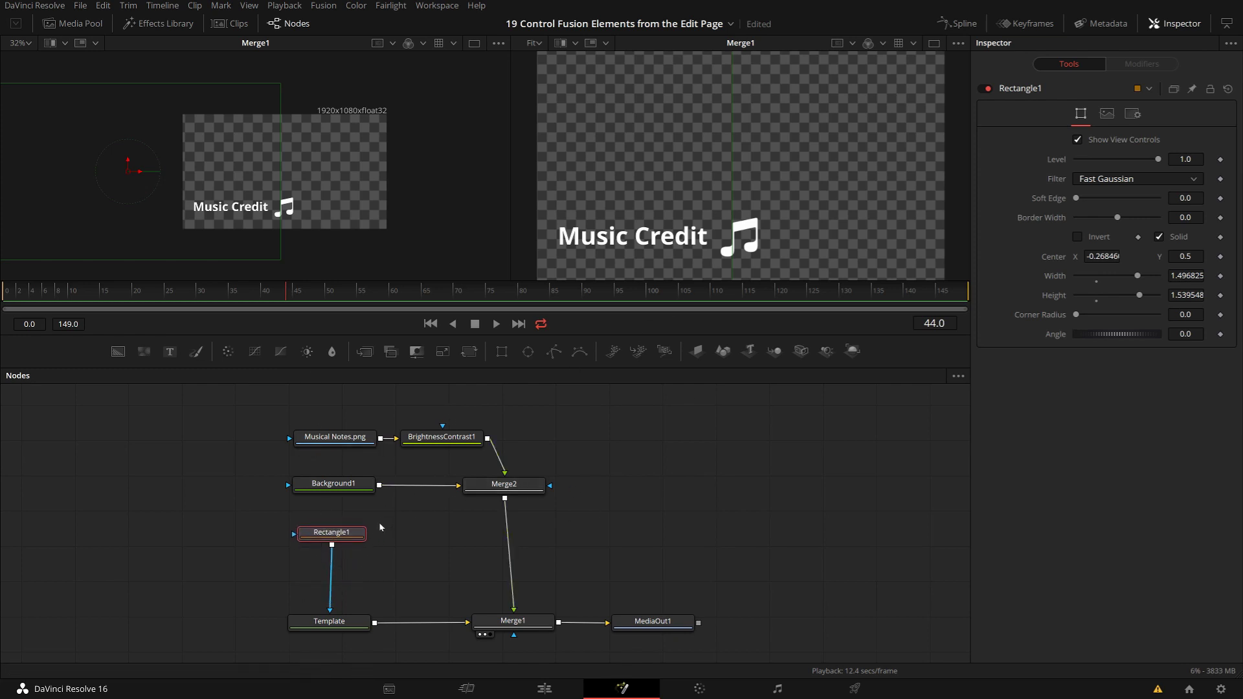
{"action": "left_click_drag", "start_coordinate": [345, 540], "coordinate": [342, 523]}
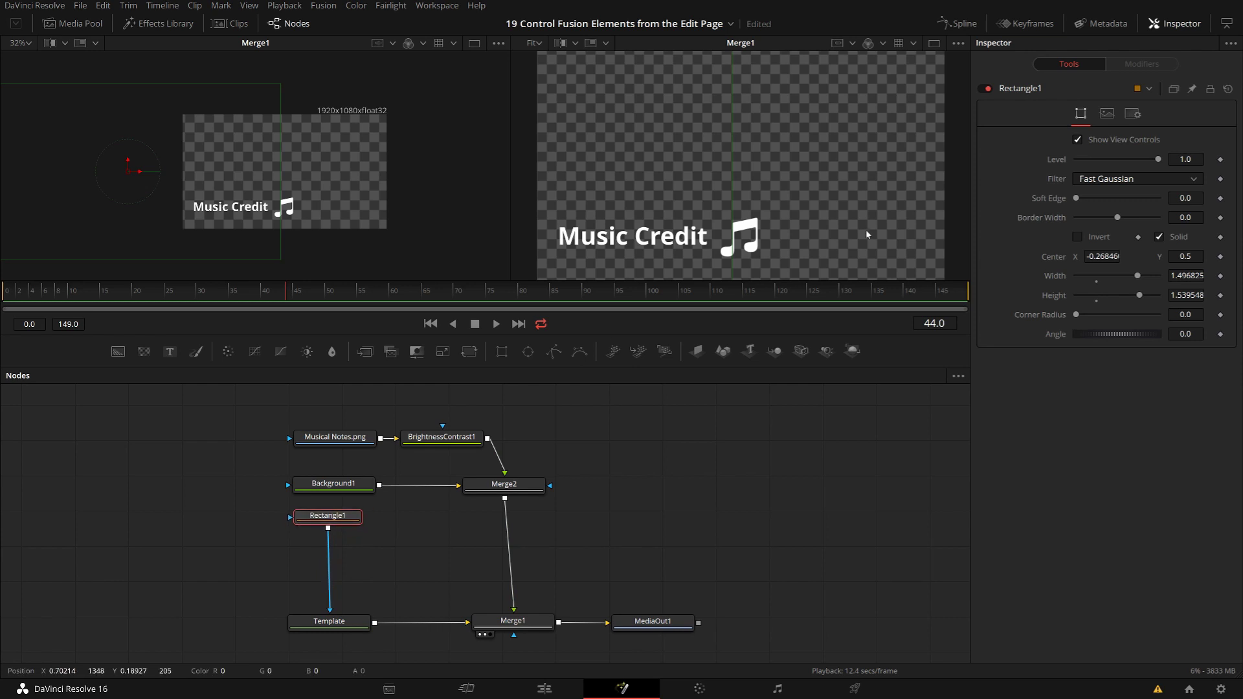
{"action": "scroll", "coordinate": [647, 217], "scroll_direction": "down", "scroll_amount": 2}
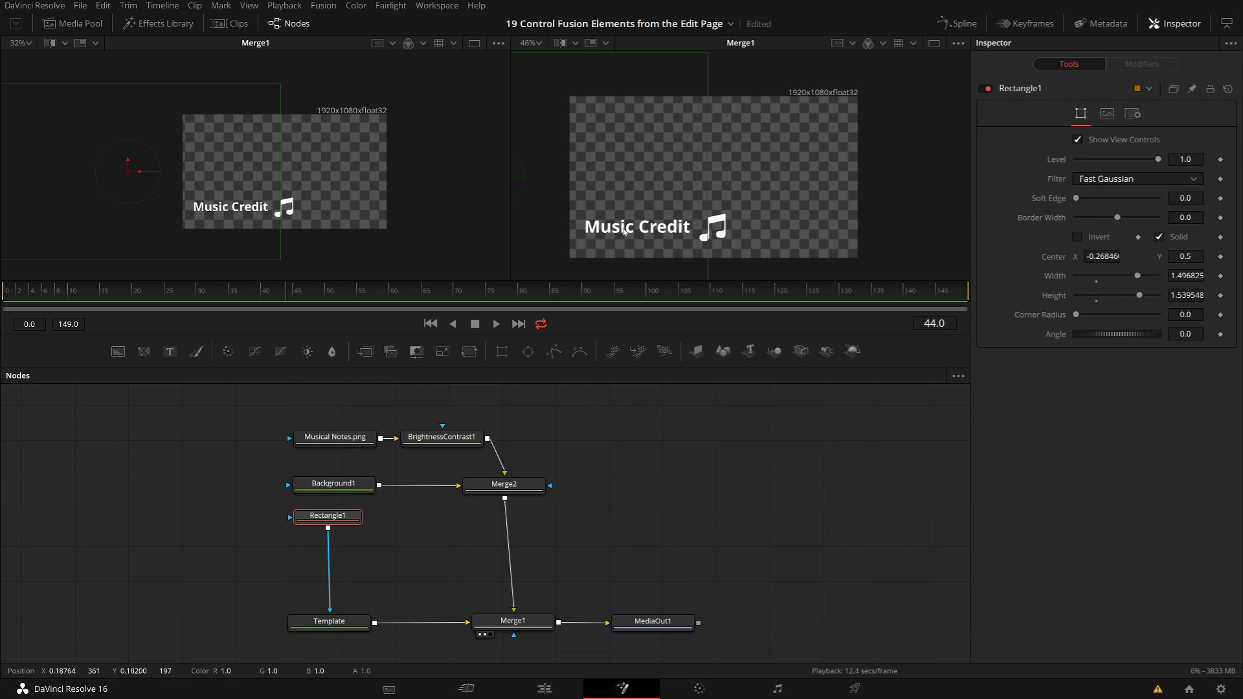
Insert a Transform1 node after Rectangle1
{"action": "left_click", "coordinate": [582, 527]}
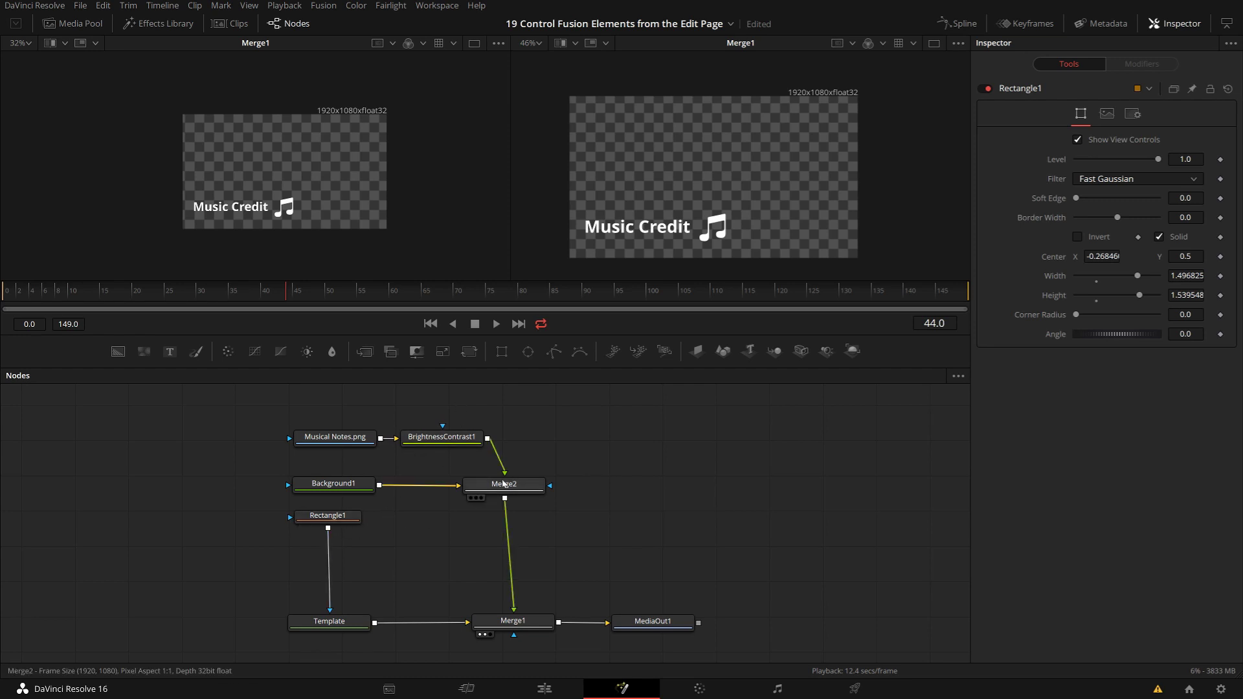
{"action": "left_click", "coordinate": [512, 492]}
{"action": "left_click", "coordinate": [345, 522]}
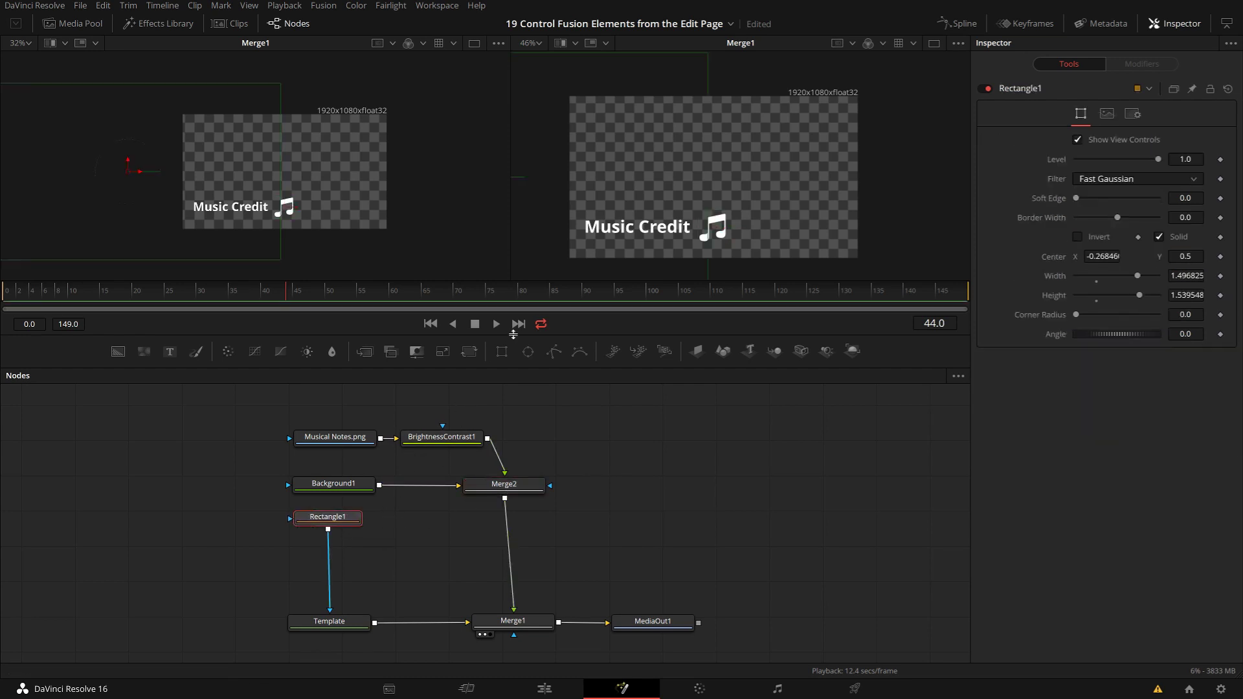
{"action": "left_click", "coordinate": [469, 351]}
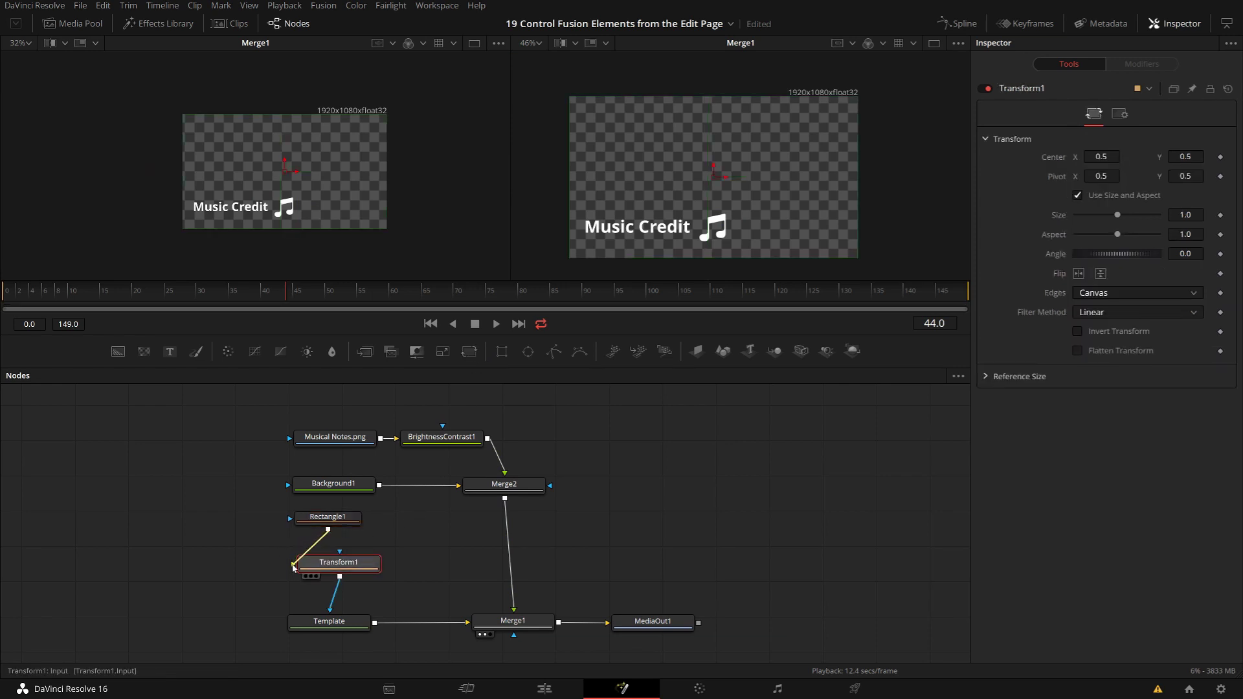
Align Transform1 under Rectangle1, slide the mask to Center X near 0.379, then view Background1
{"action": "left_click_drag", "start_coordinate": [345, 568], "coordinate": [335, 567]}
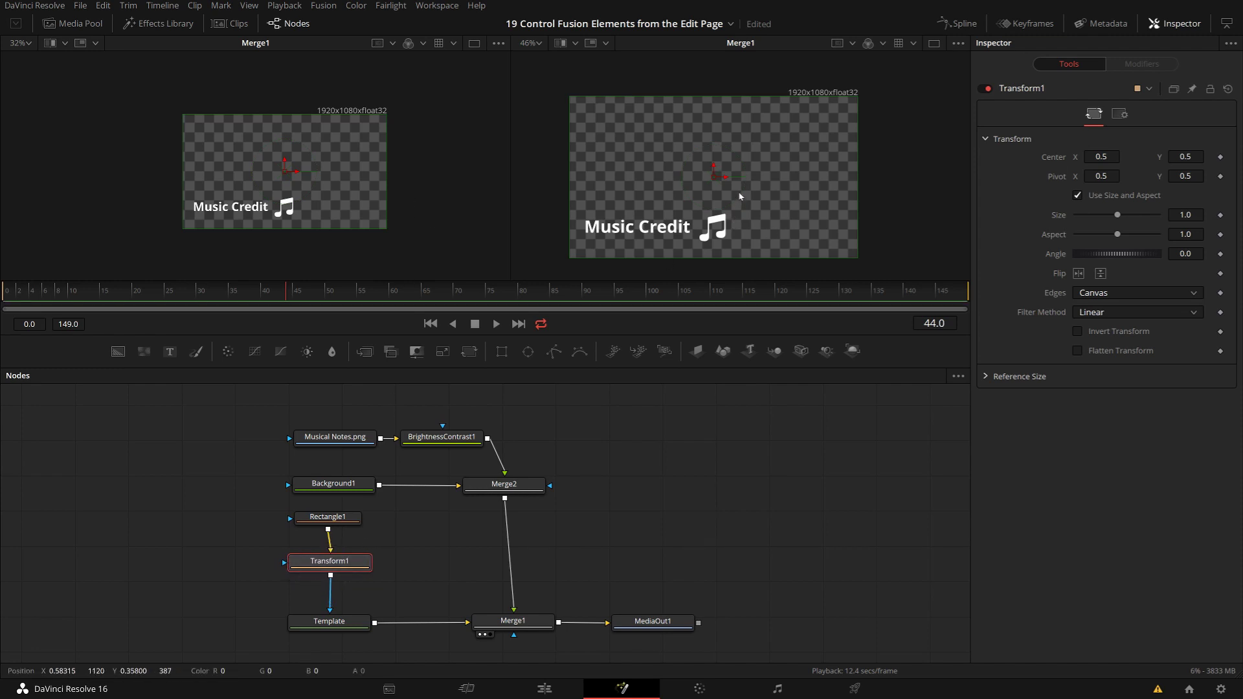
{"action": "left_click_drag", "start_coordinate": [725, 179], "coordinate": [660, 188]}
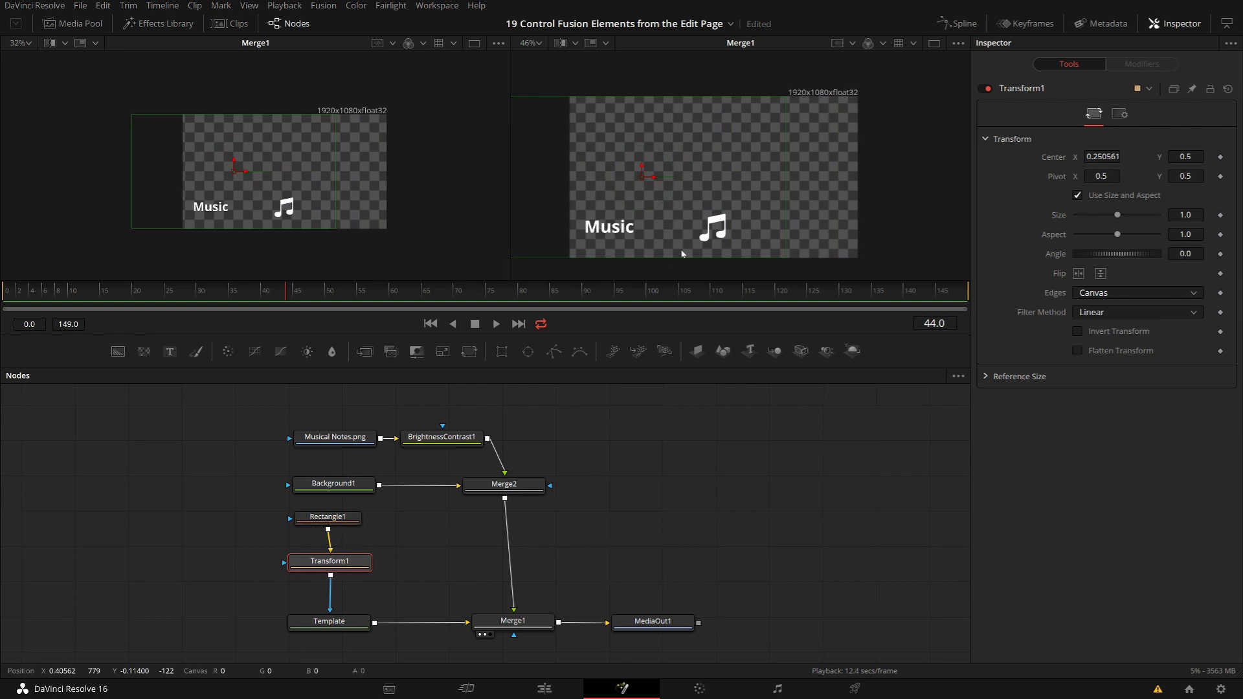
{"action": "key", "text": "ctrl+z"}
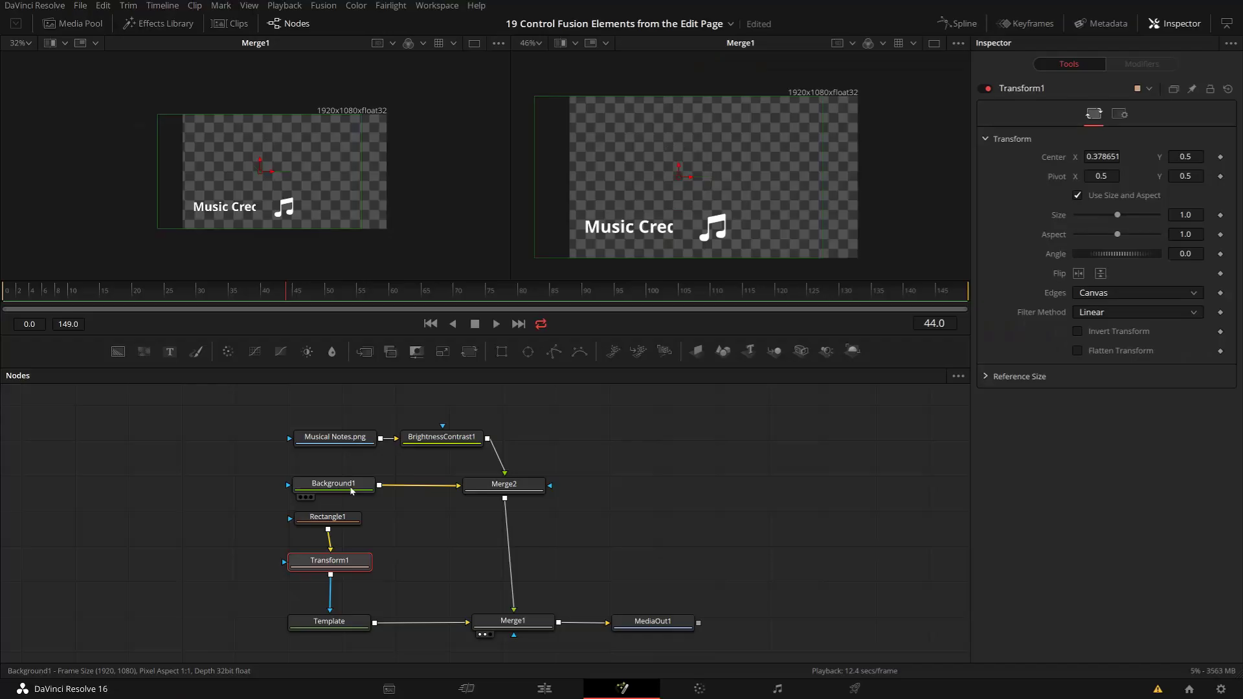
{"action": "left_click", "coordinate": [352, 491]}
{"action": "key", "text": "1"}
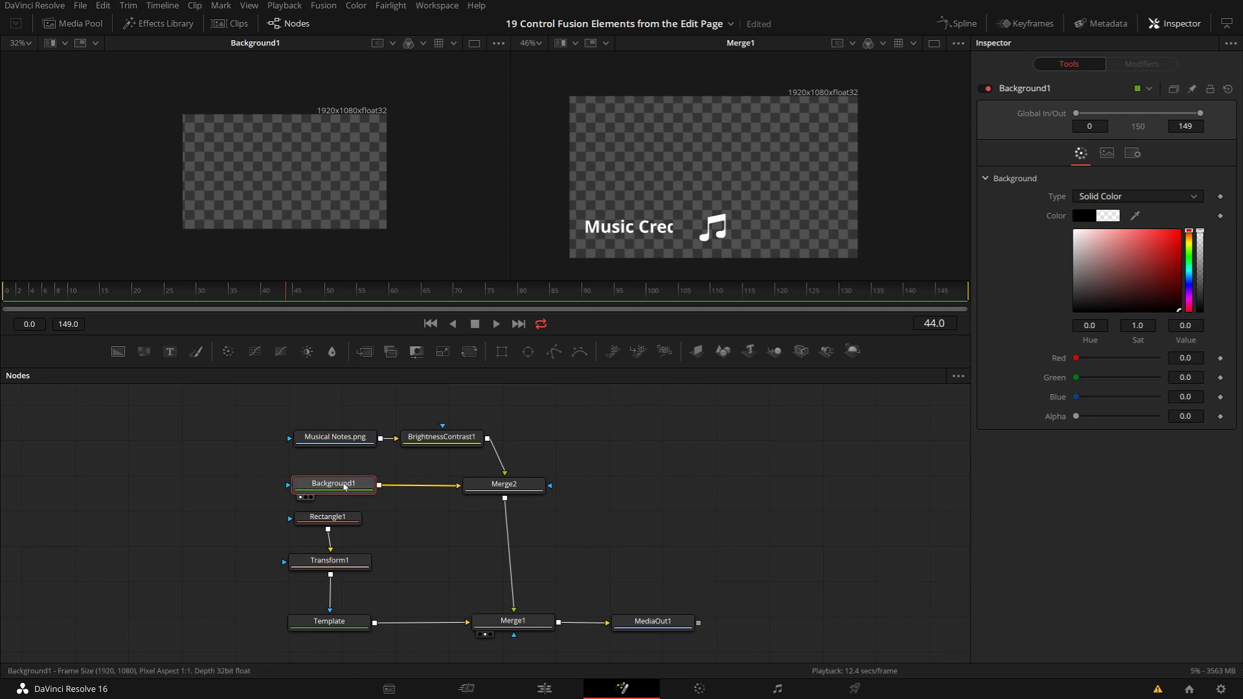
Show the raw Musical Notes.png loader output in the left viewer and zoom in on the note
{"action": "left_click", "coordinate": [347, 567]}
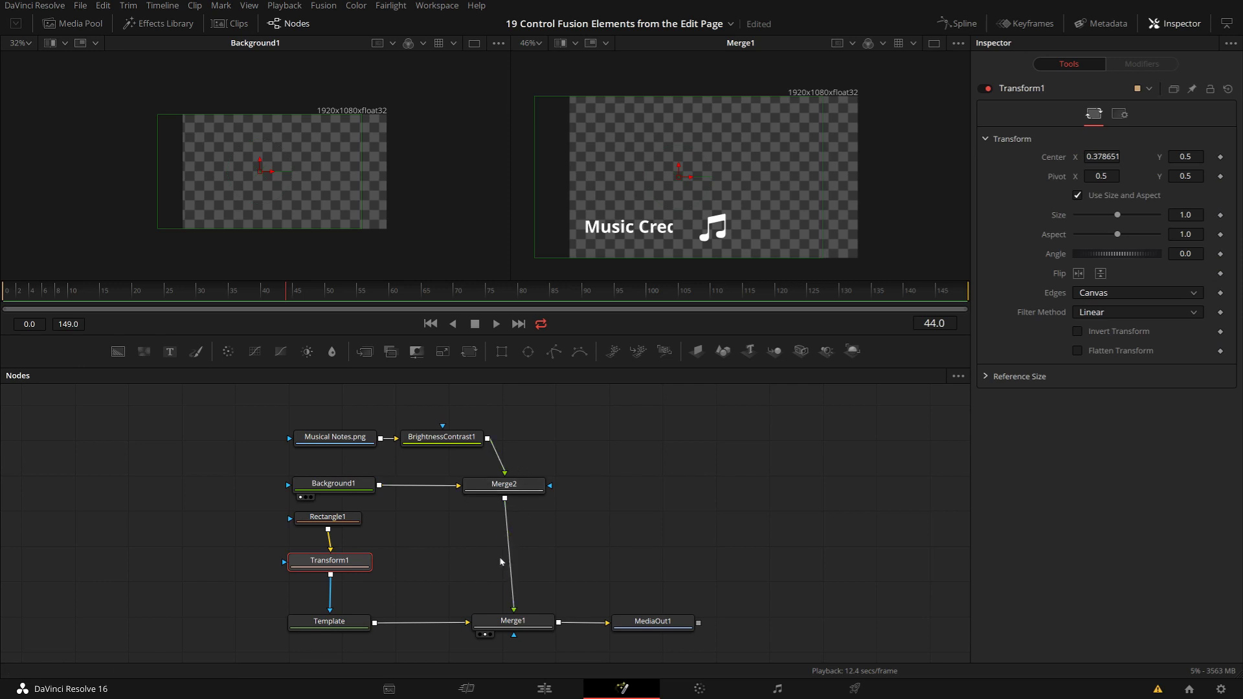
{"action": "mouse_move", "coordinate": [338, 564]}
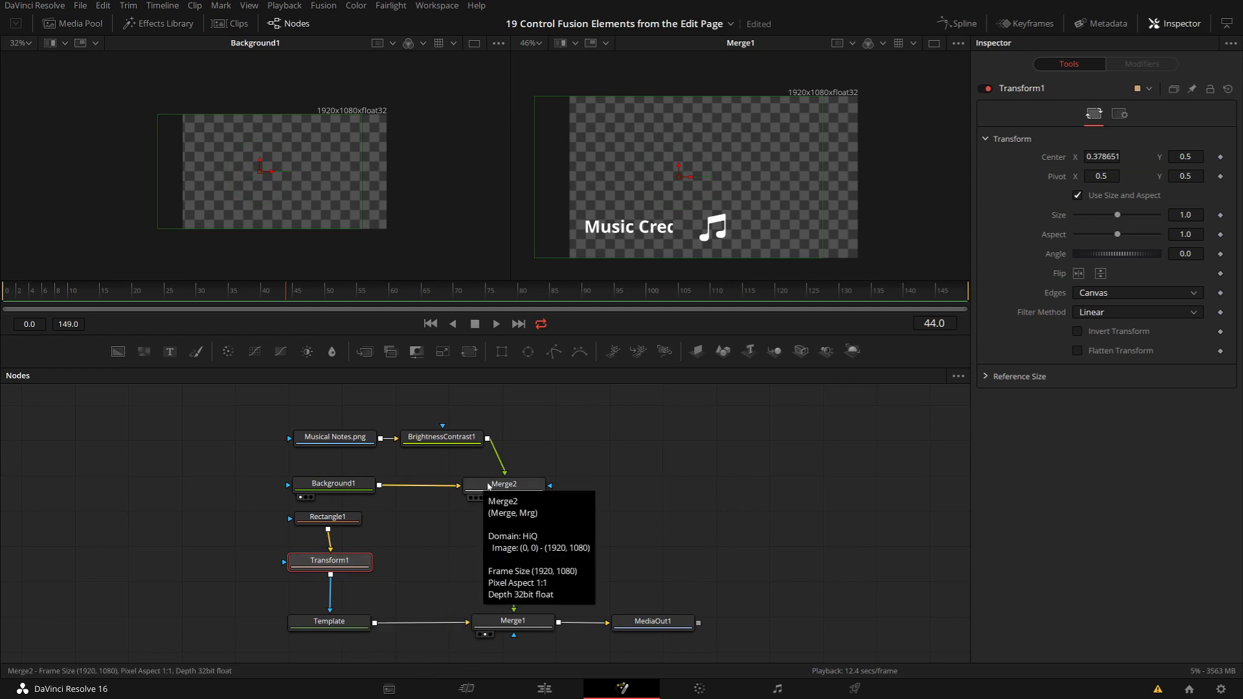
{"action": "mouse_move", "coordinate": [510, 504]}
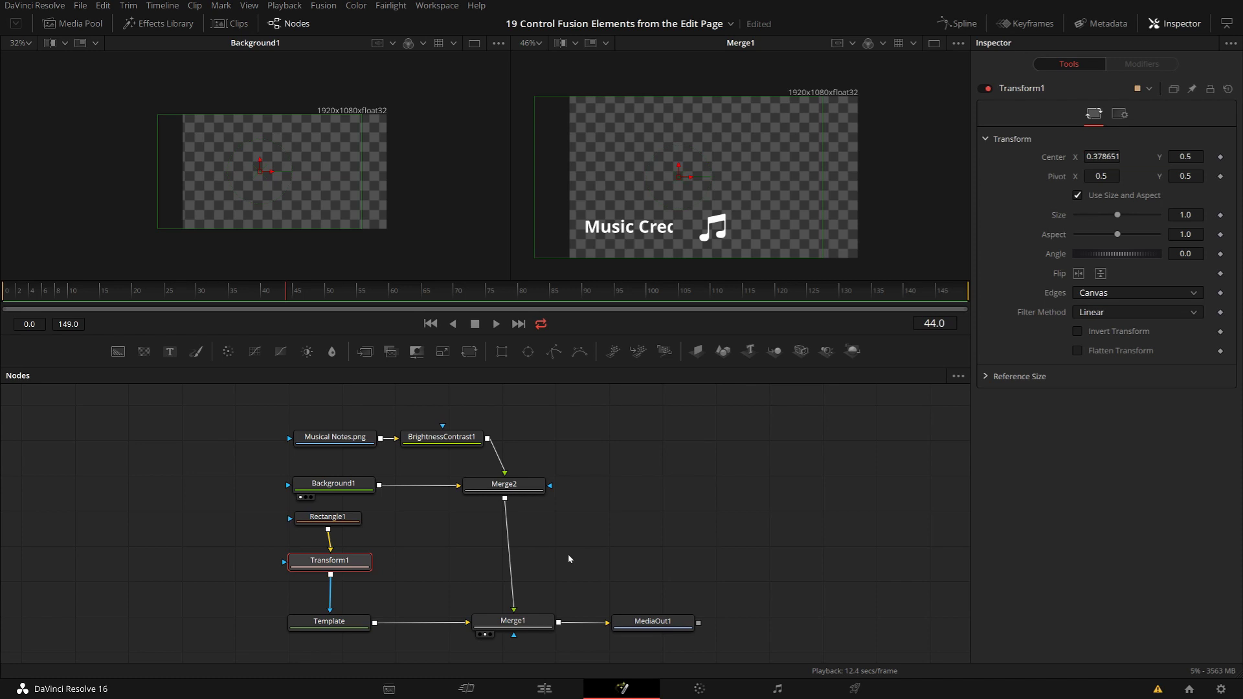
{"action": "left_click_drag", "start_coordinate": [309, 468], "coordinate": [573, 499]}
{"action": "left_click", "coordinate": [347, 440]}
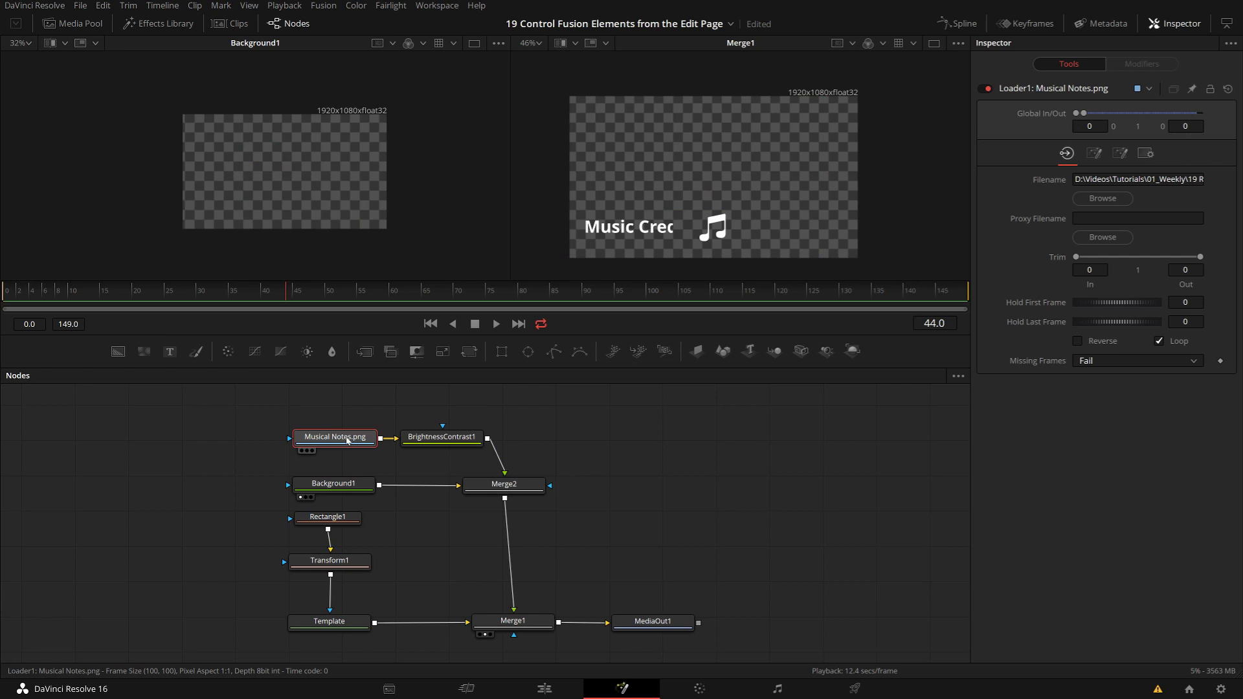
{"action": "left_click_drag", "start_coordinate": [347, 440], "coordinate": [318, 135]}
{"action": "scroll", "coordinate": [285, 172], "scroll_direction": "up", "scroll_amount": 6}
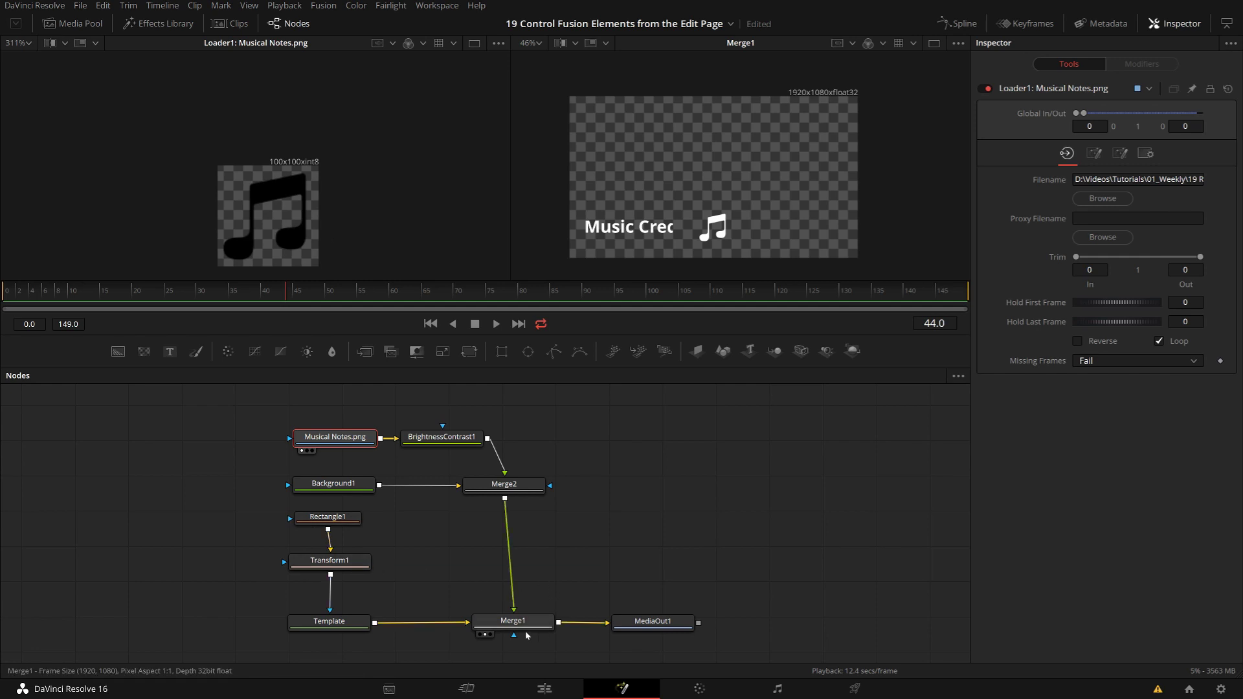
{"action": "left_click", "coordinate": [353, 565]}
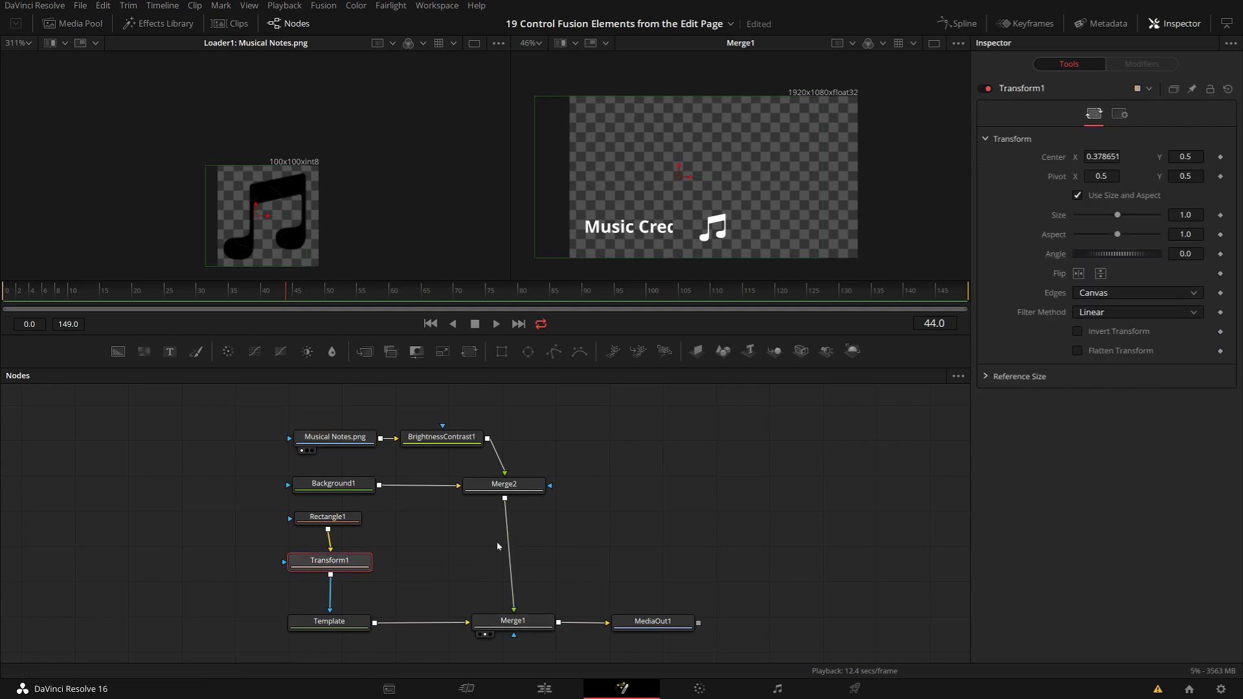
Paste an instance of Transform1 after Merge2 and place Instance_Transform1 between Merge2 and Merge1
{"action": "left_click", "coordinate": [523, 490]}
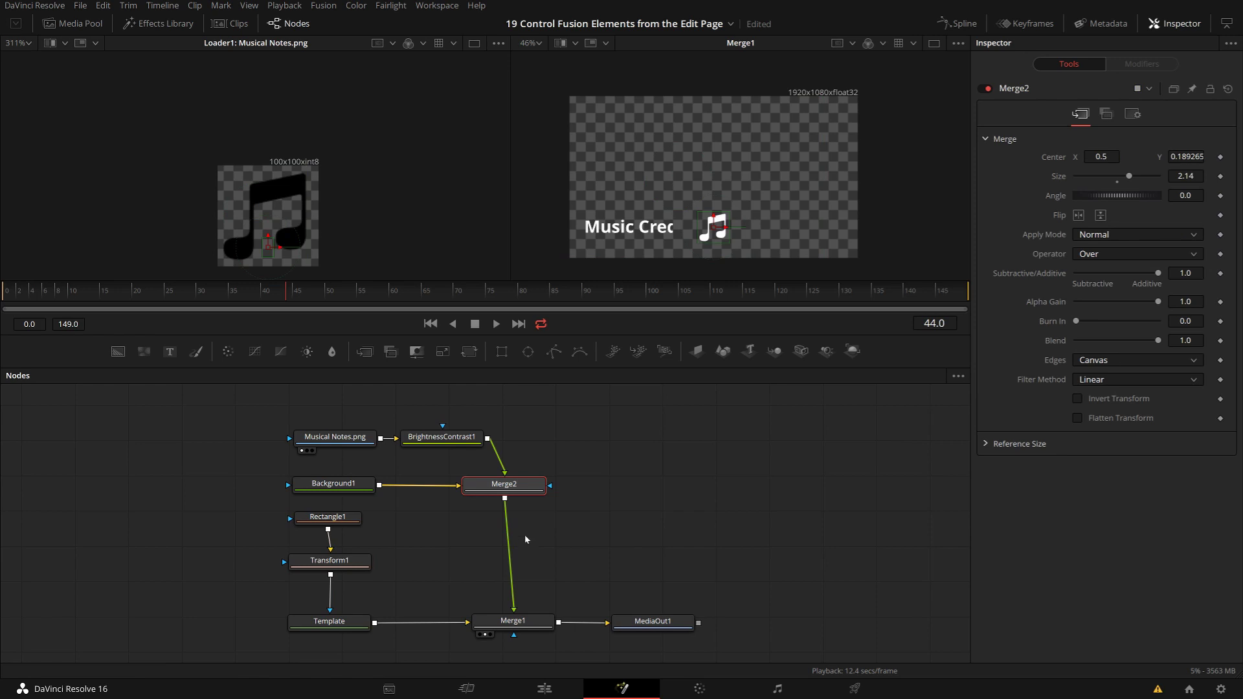
{"action": "right_click", "coordinate": [523, 511]}
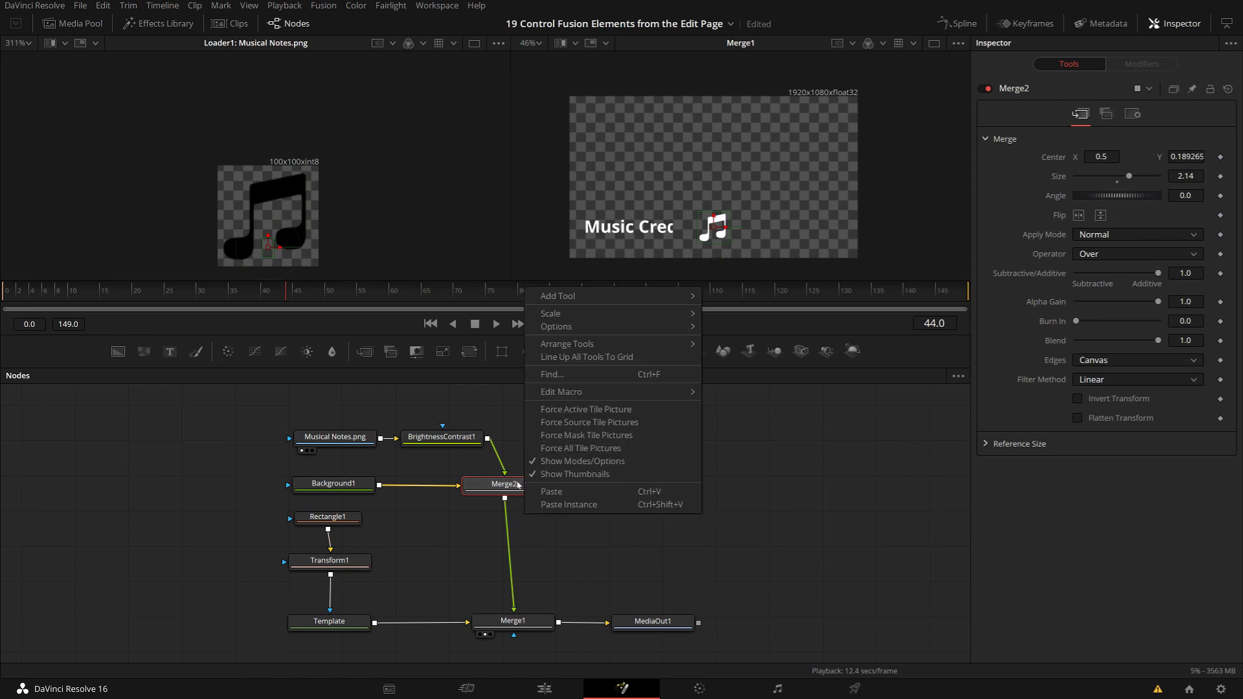
{"action": "left_click", "coordinate": [538, 556]}
{"action": "left_click", "coordinate": [537, 556]}
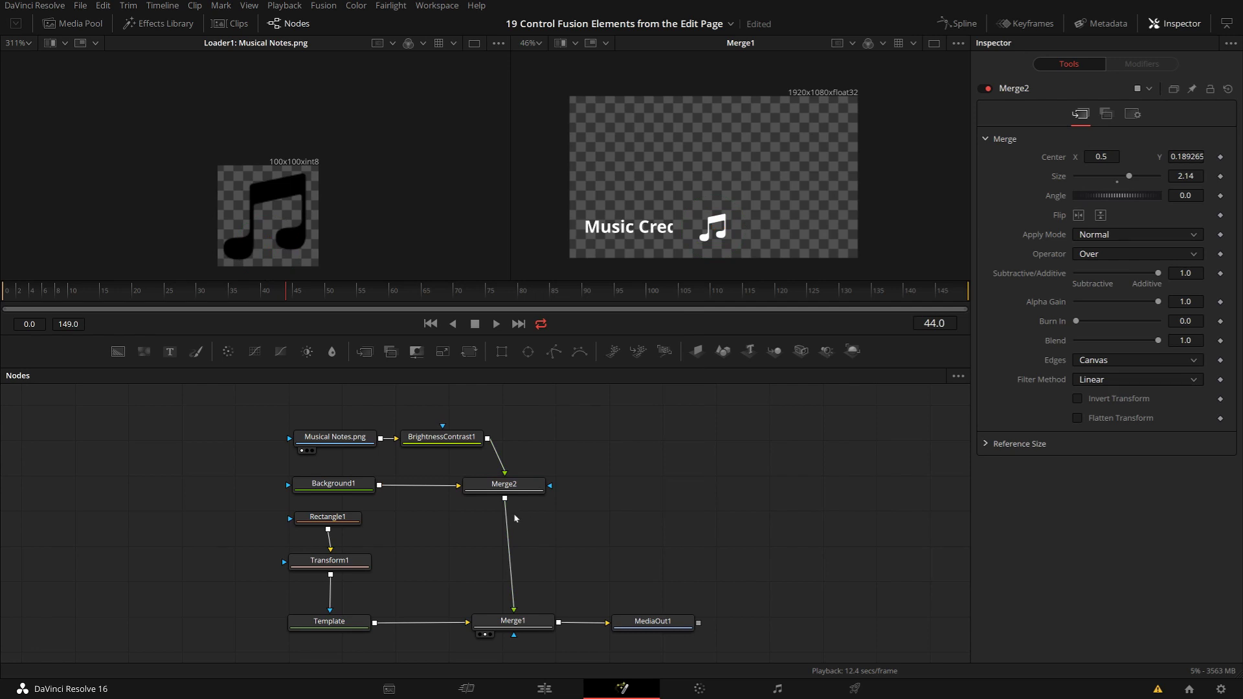
{"action": "left_click", "coordinate": [525, 491]}
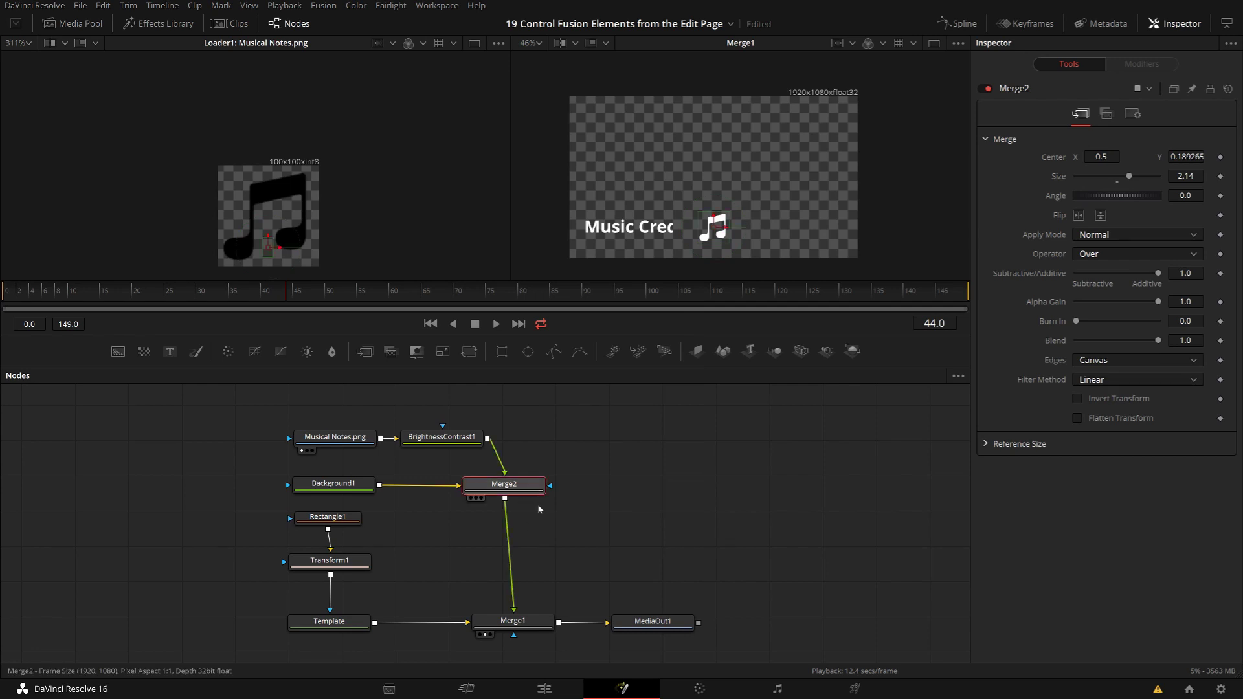
{"action": "key", "text": "ctrl+shift+v"}
{"action": "right_click", "coordinate": [563, 529]}
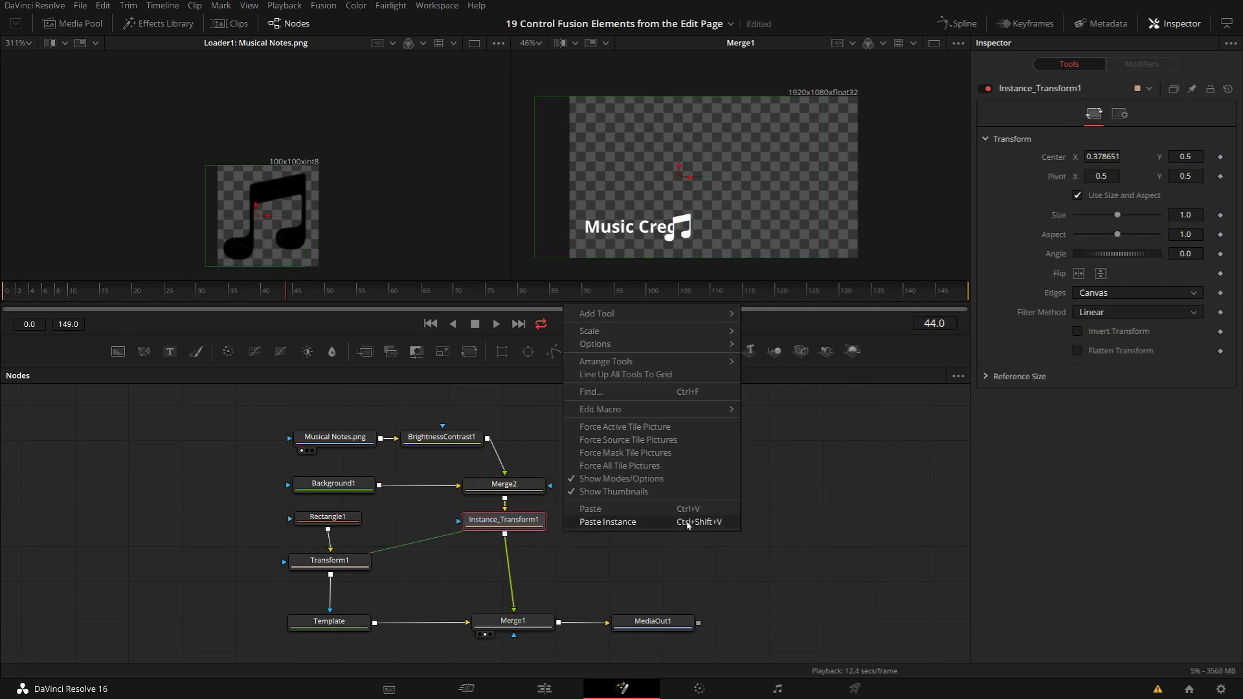
{"action": "left_click", "coordinate": [606, 544]}
{"action": "left_click_drag", "start_coordinate": [514, 529], "coordinate": [529, 567]}
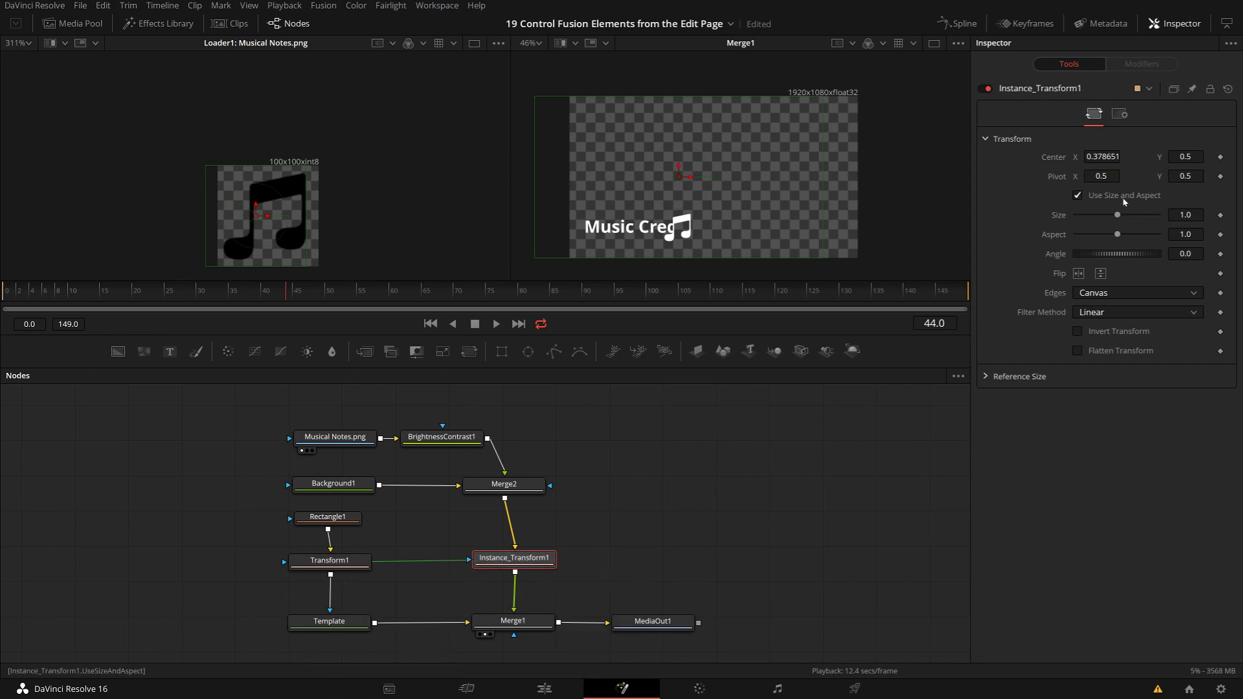
Move the note to the right of 'Music Credit' and keyframe its Center X (0.753730) at frame 30
{"action": "mouse_move", "coordinate": [1102, 157]}
{"action": "left_mouse_down"}
{"action": "mouse_move", "coordinate": [1081, 157]}
{"action": "mouse_move", "coordinate": [1146, 156]}
{"action": "mouse_move", "coordinate": [1087, 156]}
{"action": "mouse_move", "coordinate": [1099, 157]}
{"action": "left_mouse_up"}
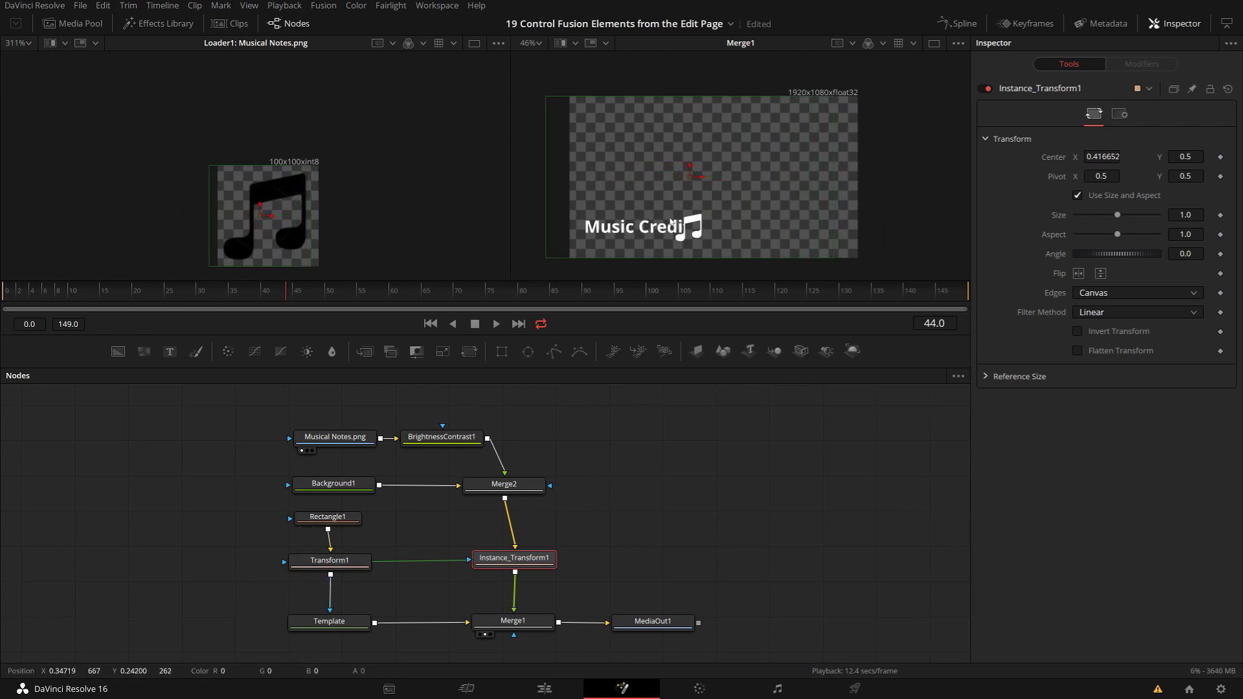
{"action": "left_click_drag", "start_coordinate": [701, 182], "coordinate": [776, 228]}
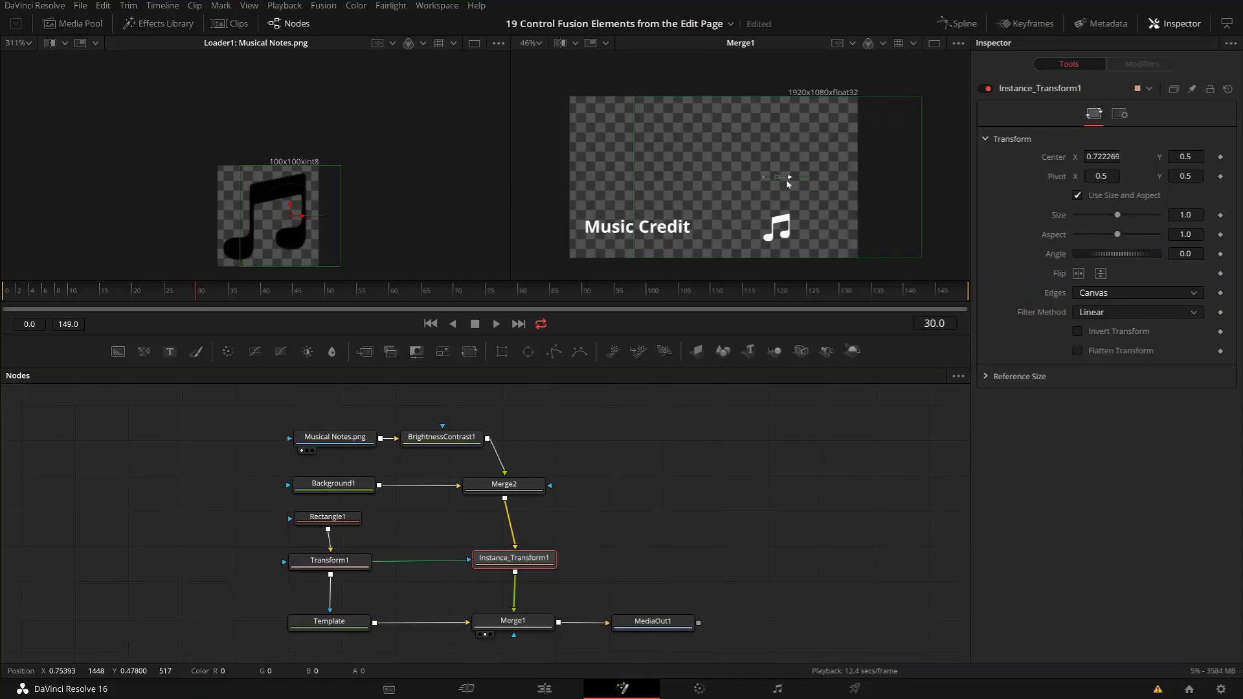
{"action": "left_click_drag", "start_coordinate": [788, 183], "coordinate": [797, 185]}
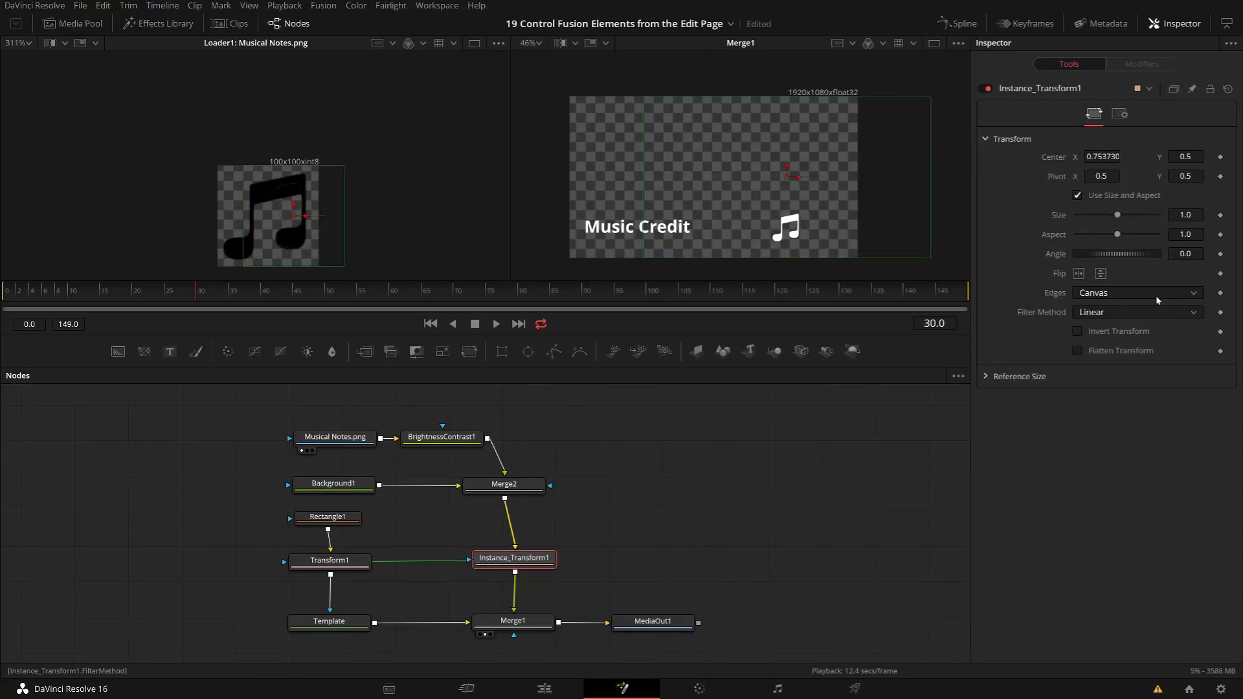
{"action": "left_click", "coordinate": [1220, 156]}
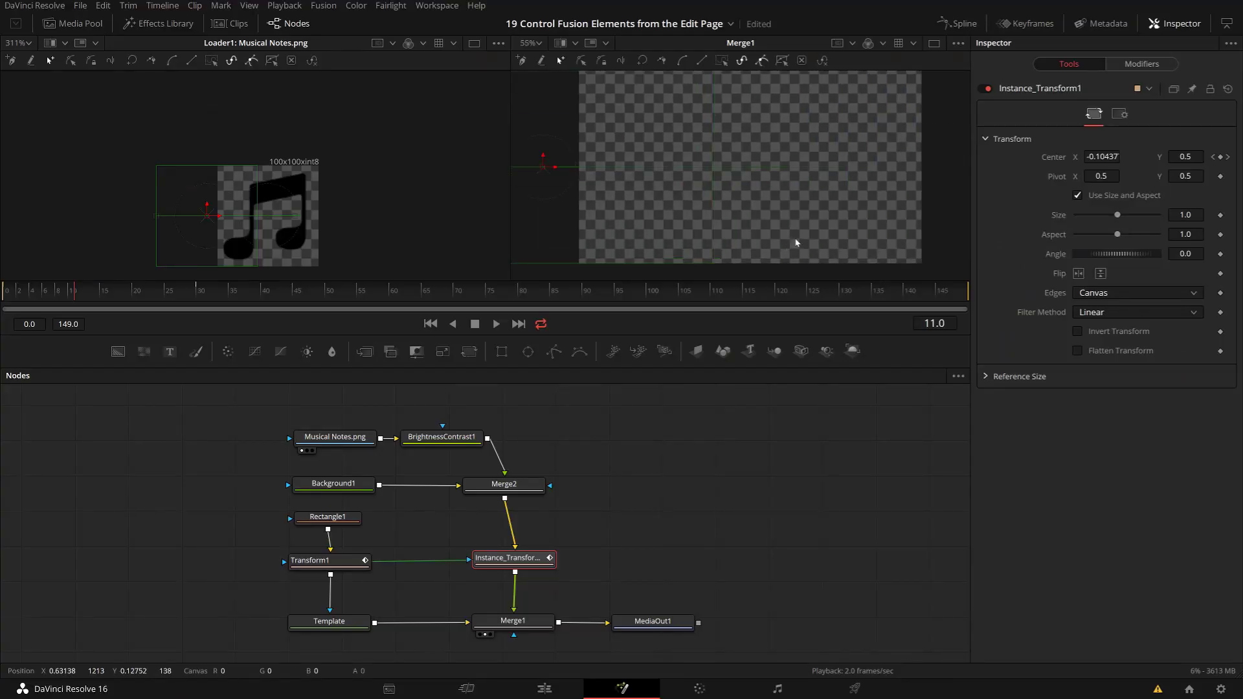
Play back the note's slide-in, move the node tree up and right, and switch to the Edit page
{"action": "key", "text": "space"}
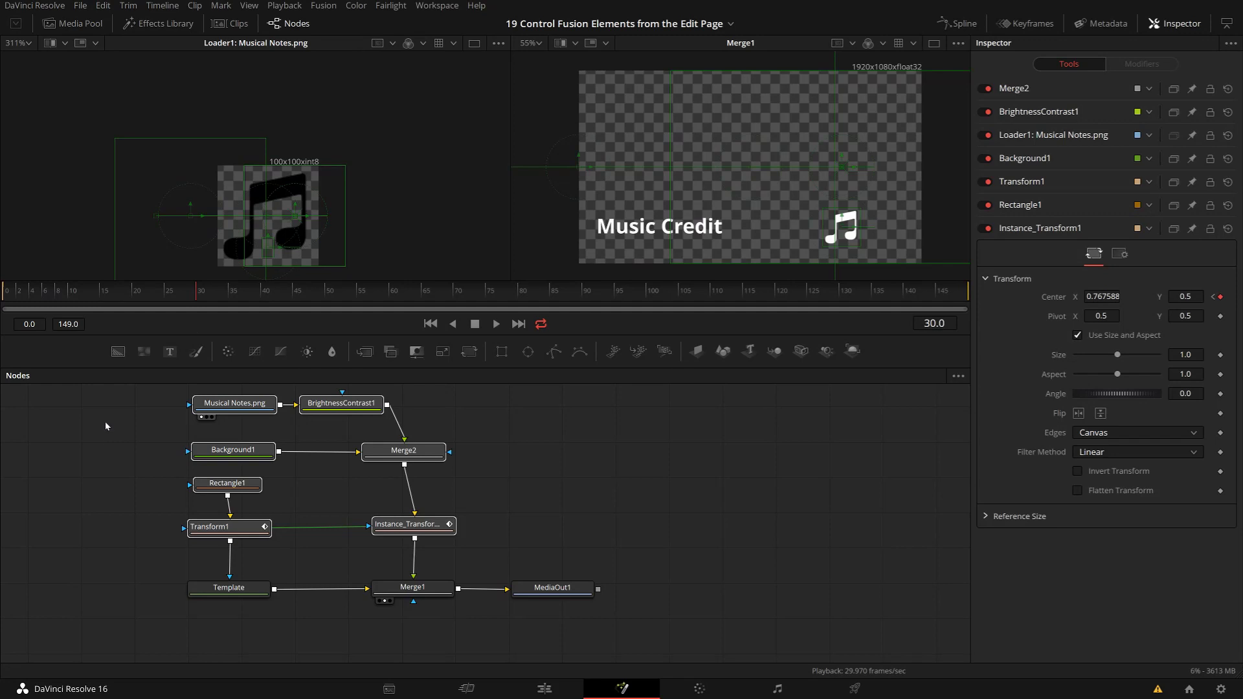
{"action": "left_click_drag", "start_coordinate": [107, 406], "coordinate": [442, 482]}
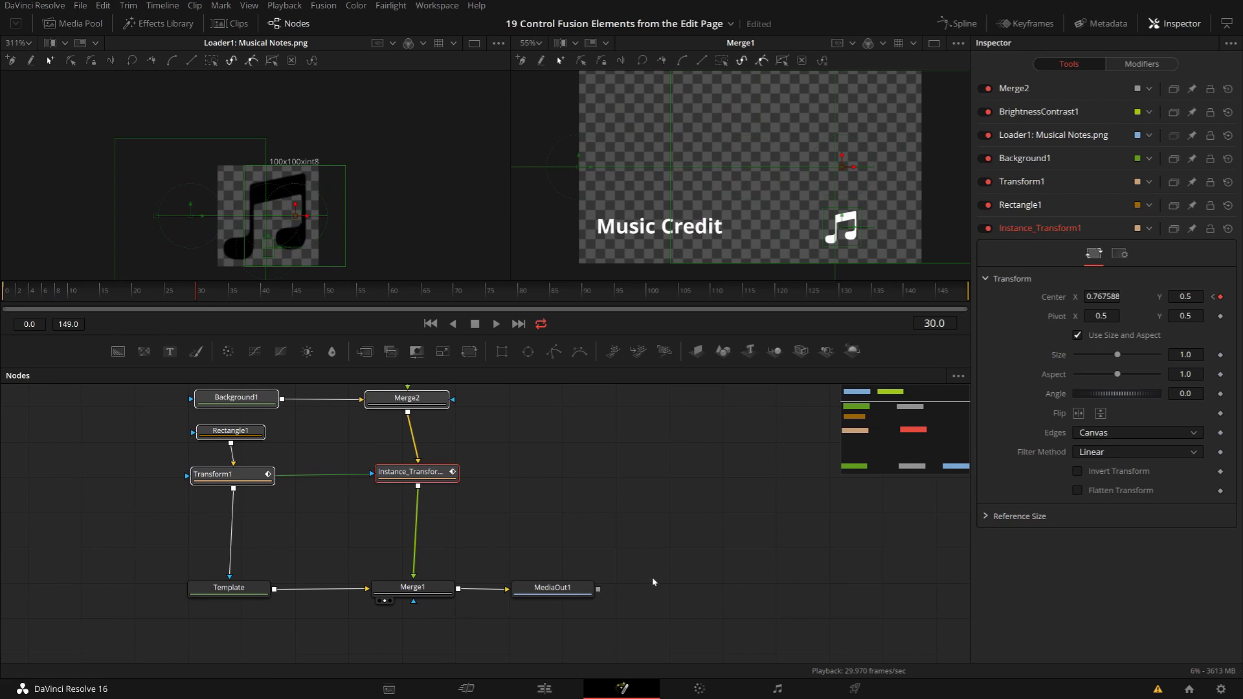
{"action": "left_click", "coordinate": [533, 448]}
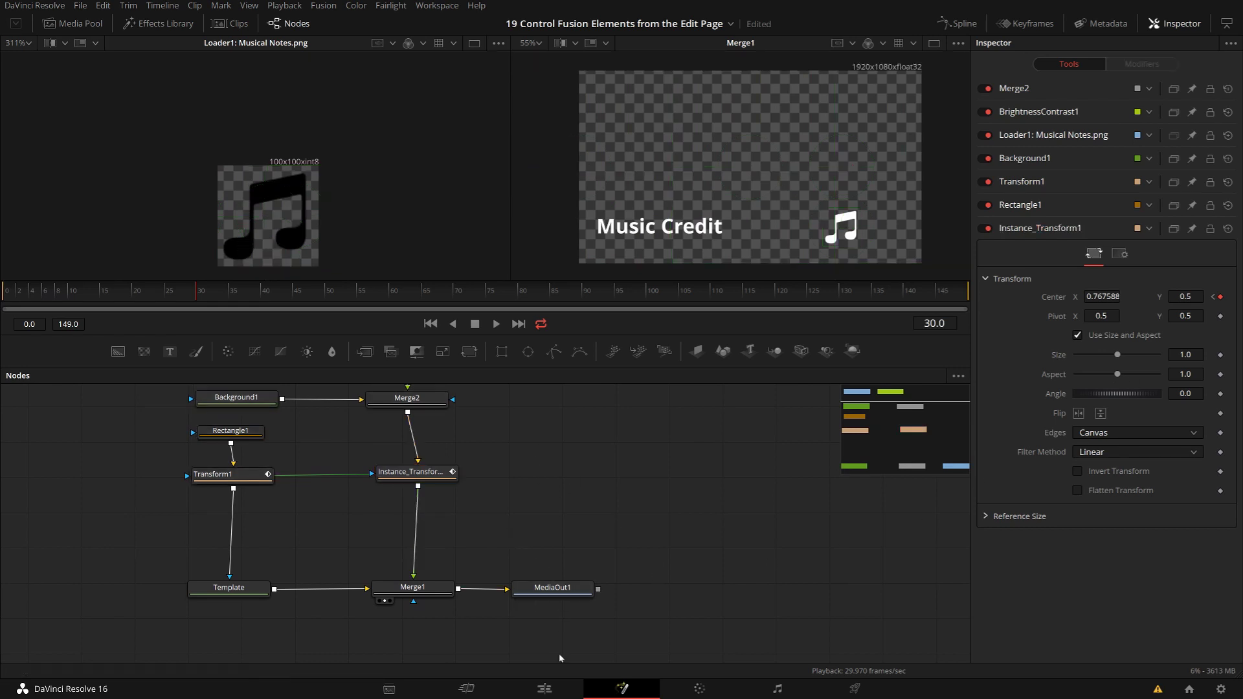
{"action": "left_click", "coordinate": [544, 689]}
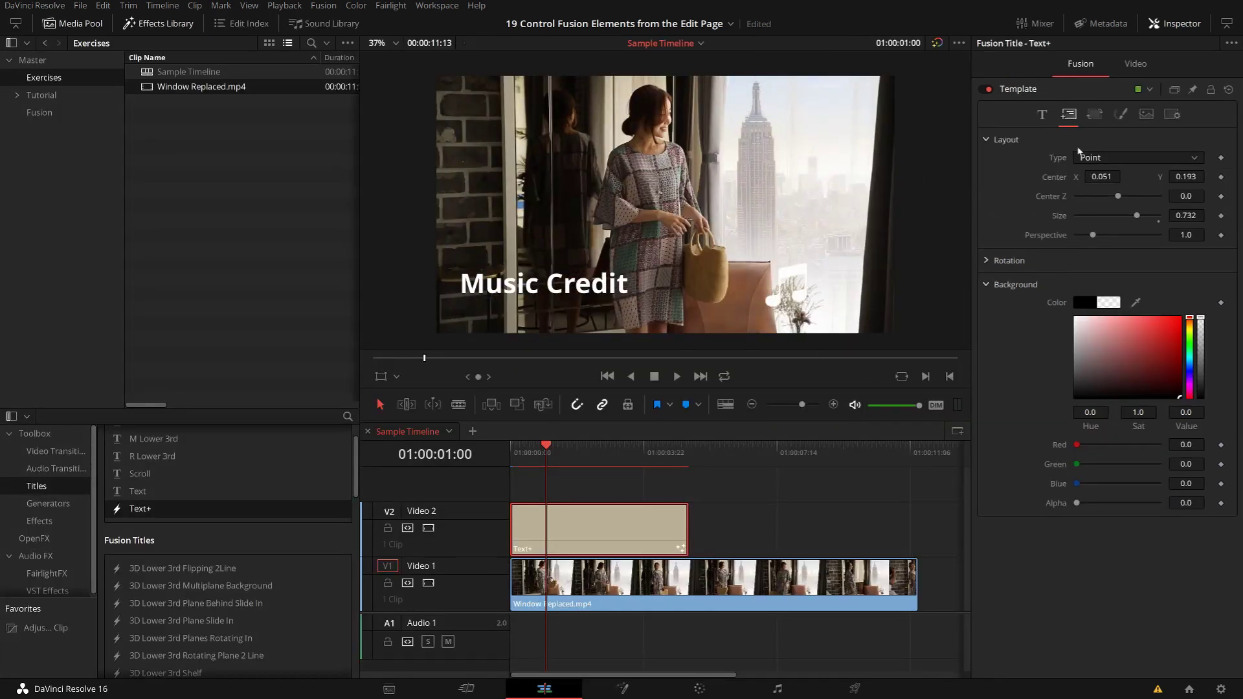
Show the title's Styled Text settings, then play and scrub the title animation on the timeline
{"action": "left_click", "coordinate": [1042, 114]}
{"action": "left_click", "coordinate": [1137, 194]}
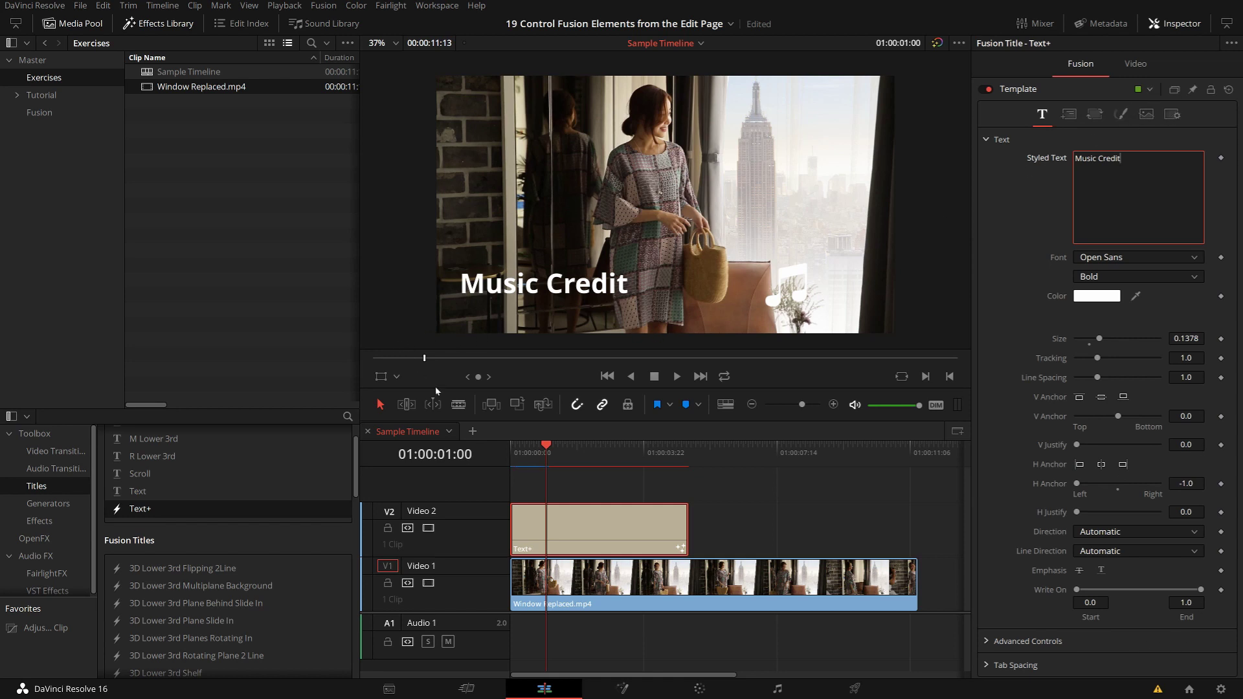
{"action": "left_click", "coordinate": [518, 452]}
{"action": "key", "text": "space"}
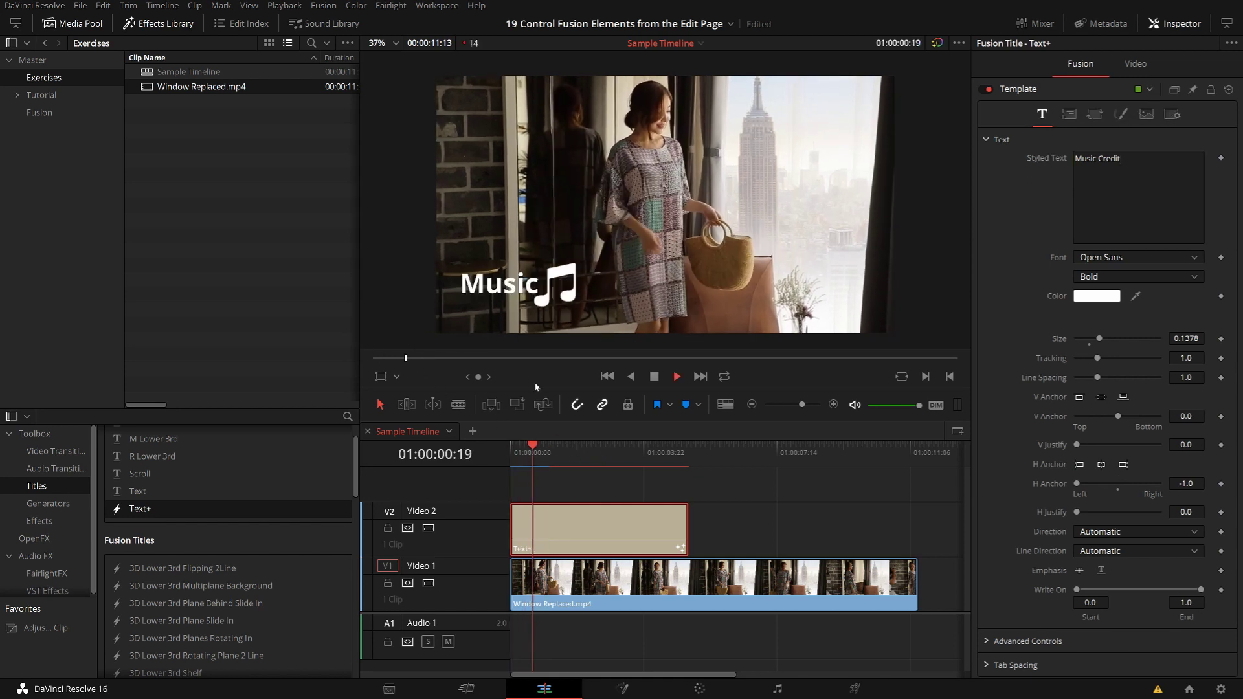
{"action": "key", "text": "space"}
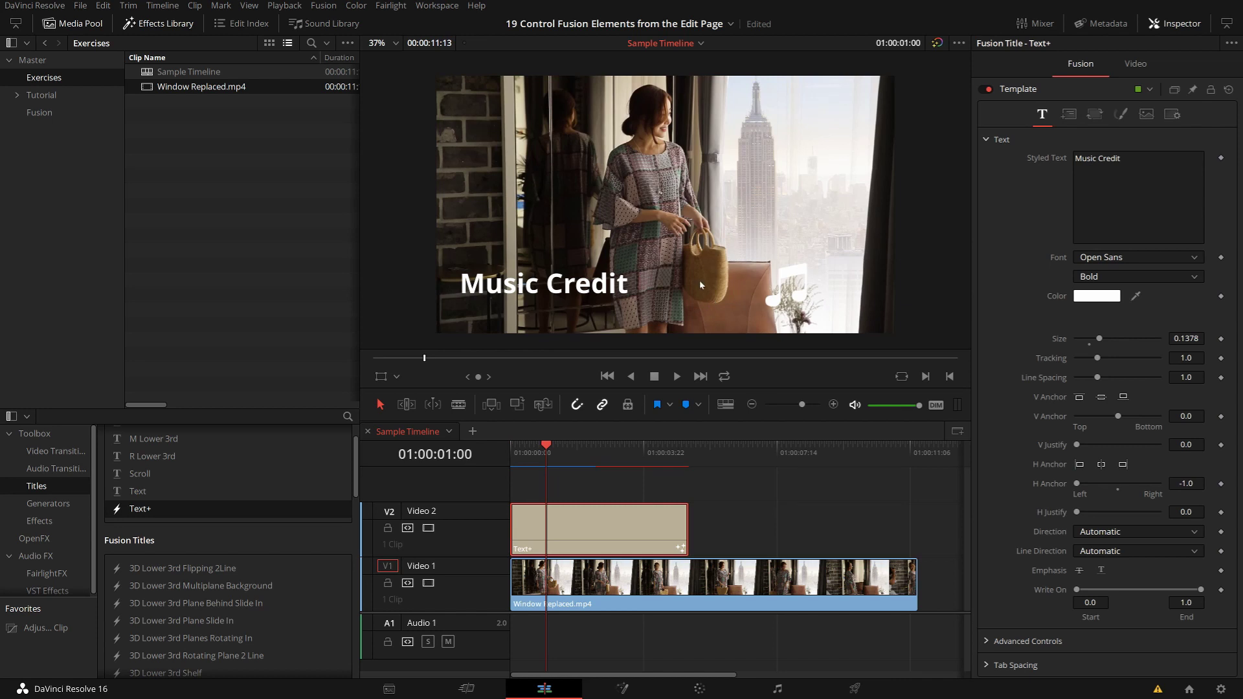
{"action": "left_click_drag", "start_coordinate": [509, 461], "coordinate": [545, 453]}
Back in Fusion, add Transform2 after Instance_Transform1 and shift the music note left of centre
{"action": "left_click", "coordinate": [622, 689]}
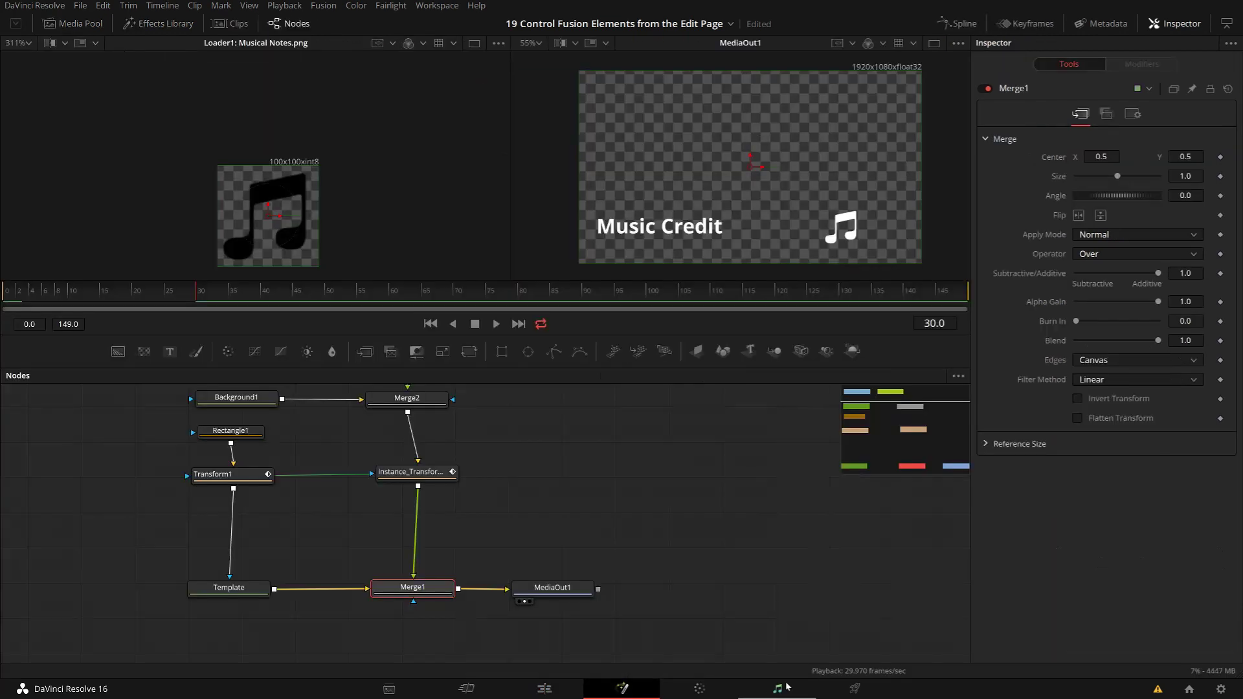
{"action": "left_click", "coordinate": [411, 472]}
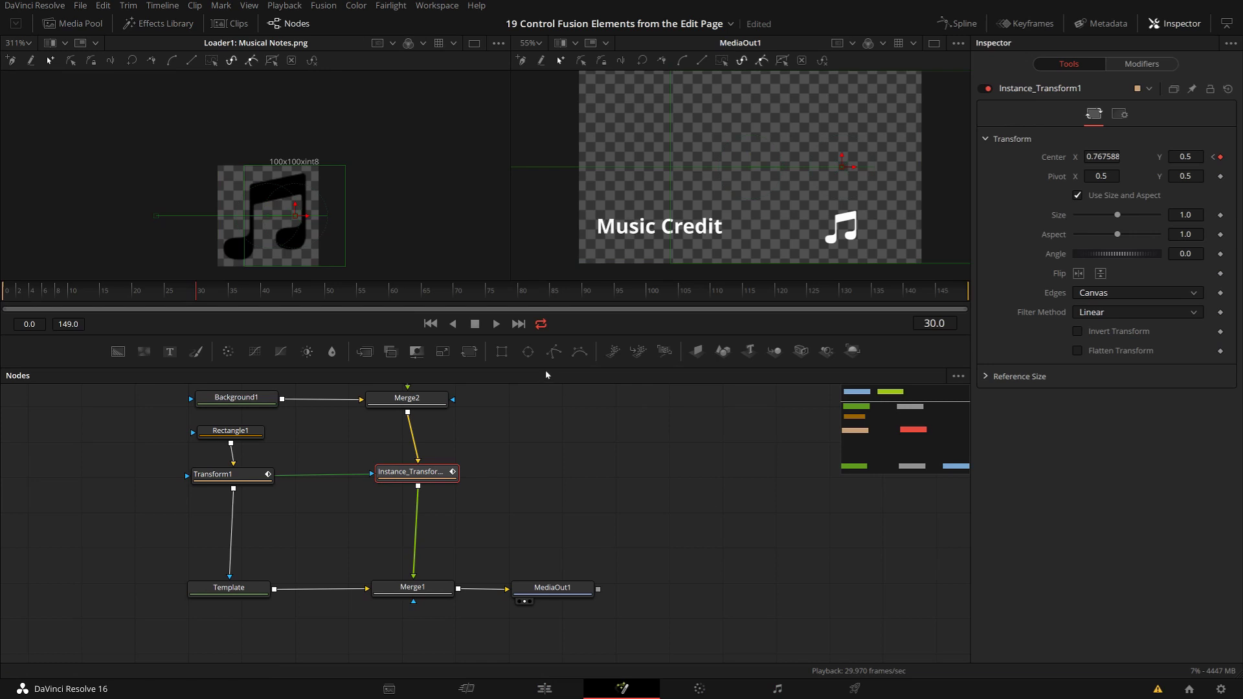
{"action": "left_click", "coordinate": [474, 356]}
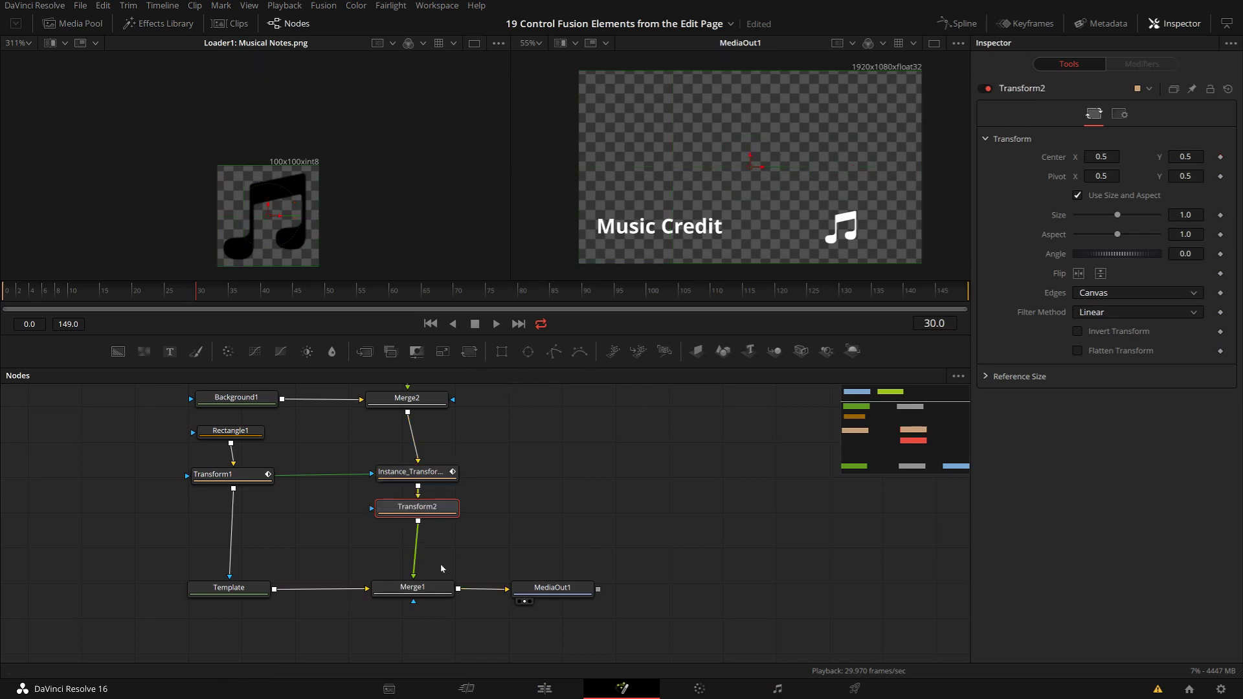
{"action": "left_click_drag", "start_coordinate": [440, 509], "coordinate": [441, 534]}
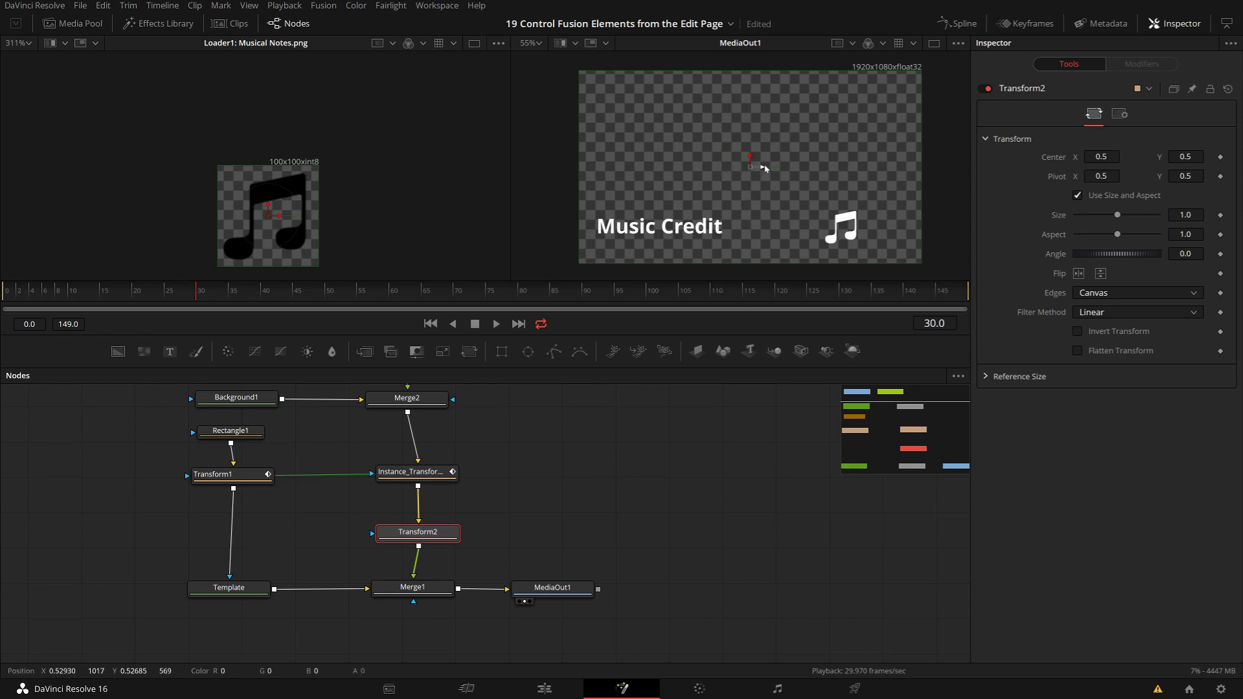
{"action": "left_click_drag", "start_coordinate": [765, 169], "coordinate": [690, 169]}
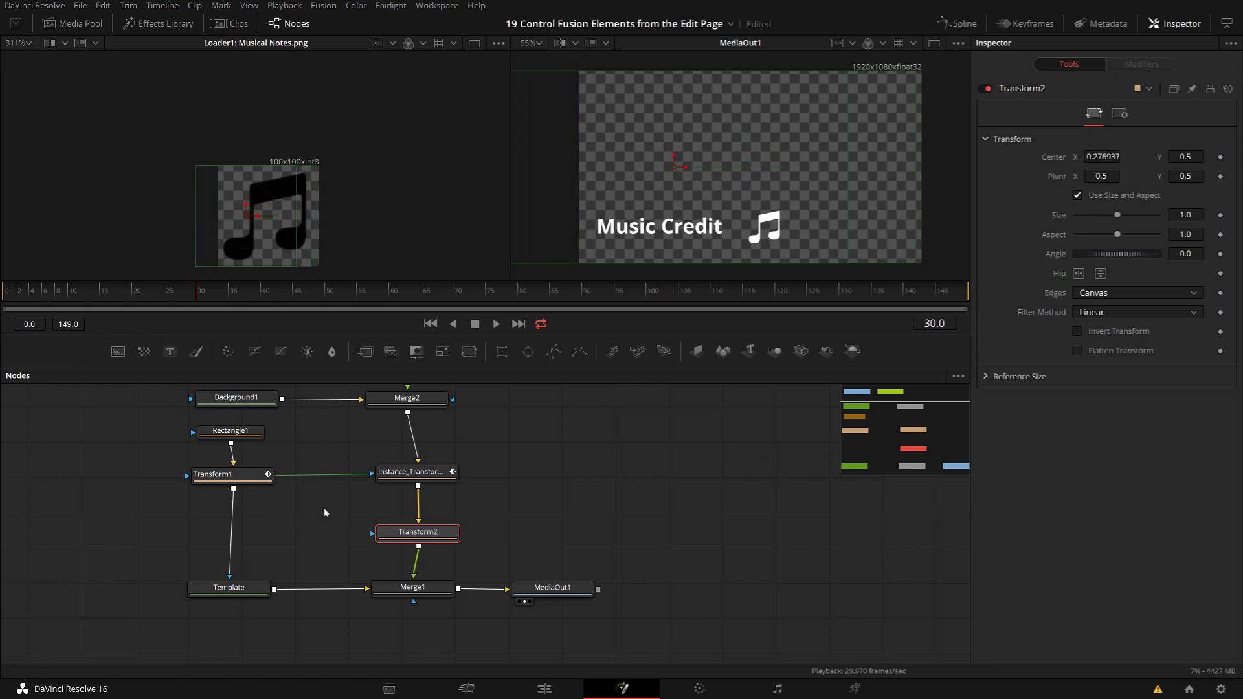
{"action": "left_click_drag", "start_coordinate": [421, 536], "coordinate": [421, 534]}
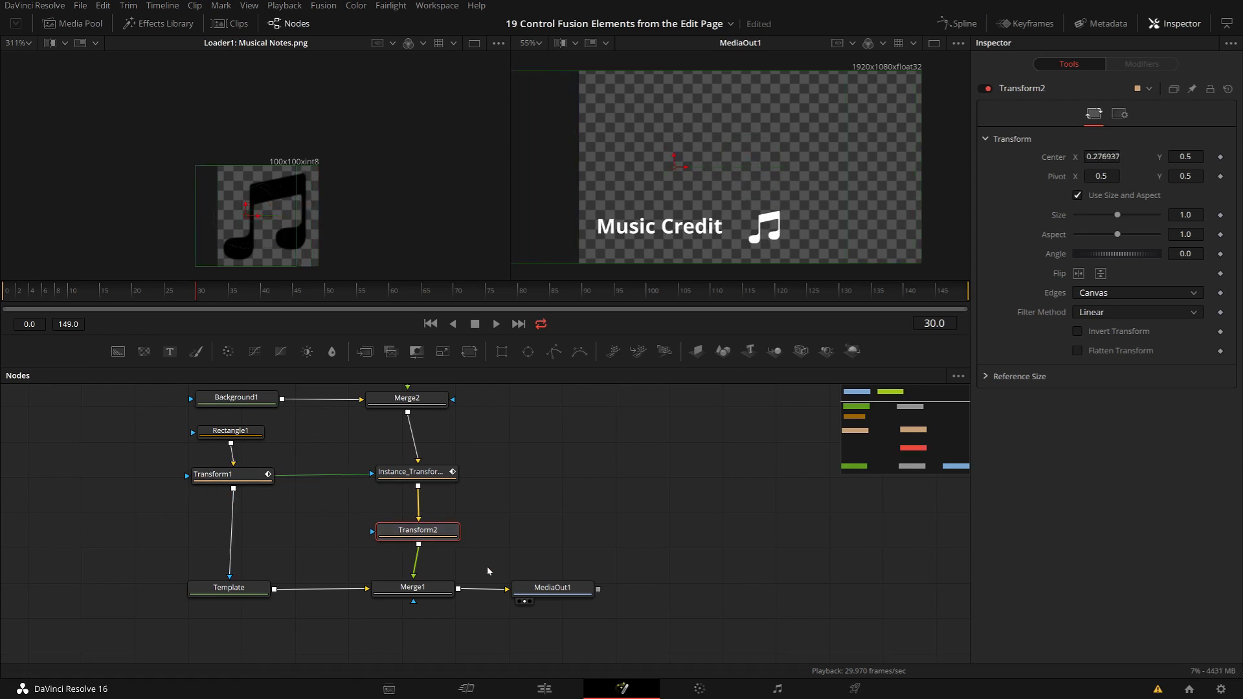
Paste an instance of Transform1 and place Instance_Transform2 between Transform1 and Template
{"action": "left_click", "coordinate": [253, 475]}
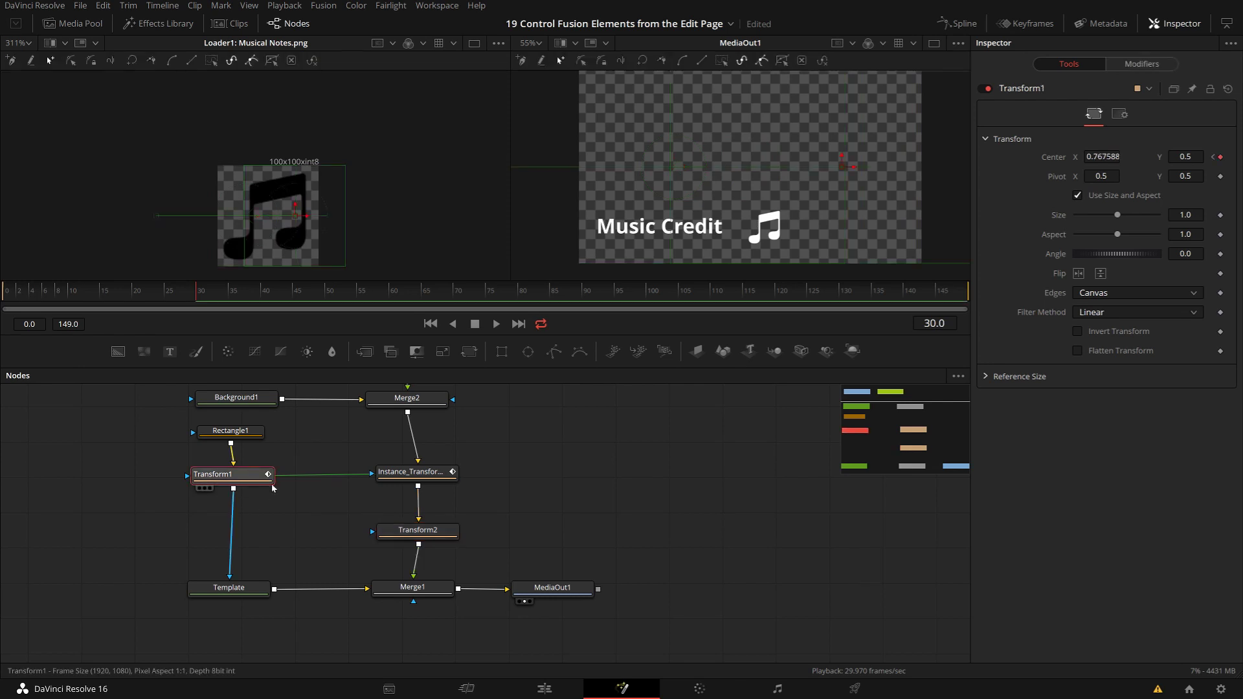
{"action": "key", "text": "ctrl+shift+v"}
{"action": "left_click_drag", "start_coordinate": [246, 518], "coordinate": [247, 533]}
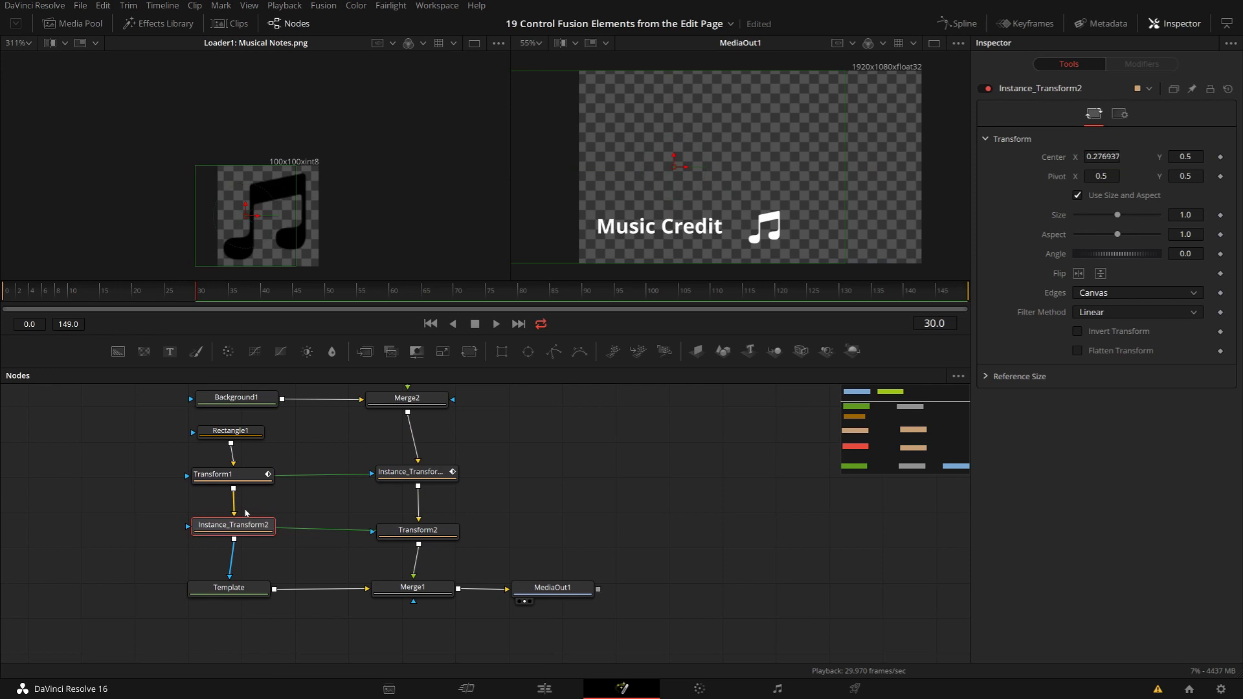
{"action": "left_click_drag", "start_coordinate": [228, 525], "coordinate": [250, 535]}
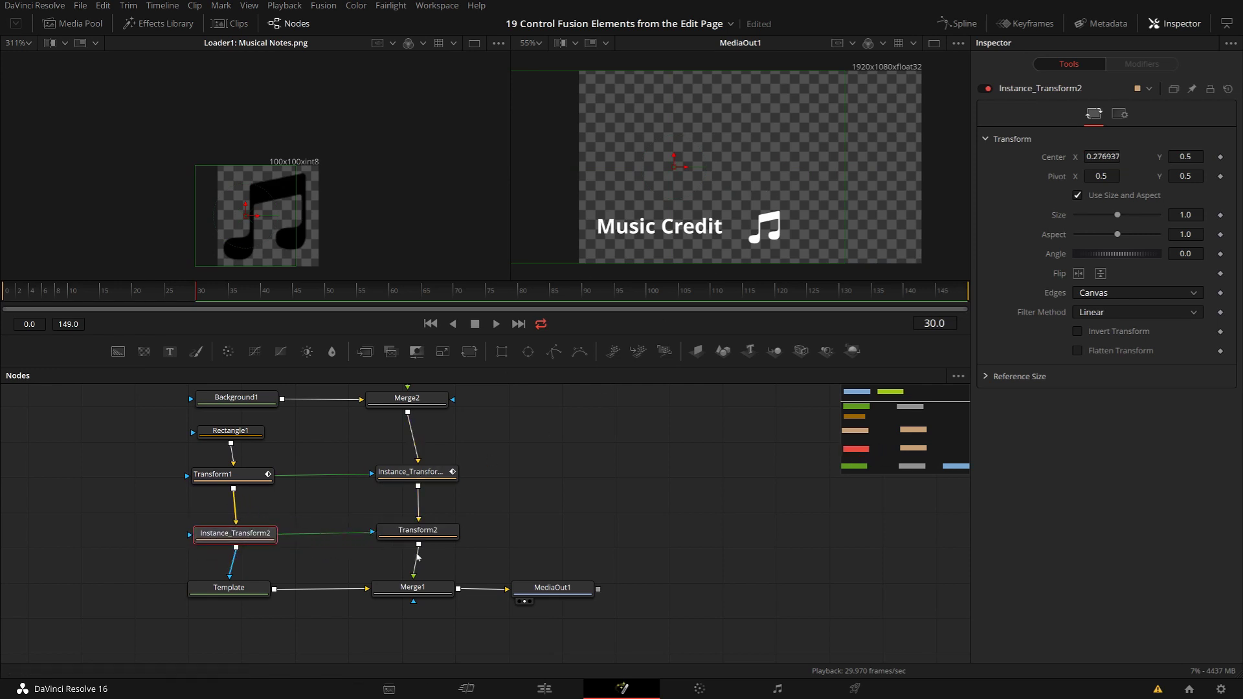
{"action": "left_click", "coordinate": [417, 471]}
Replay the title animation from frame 0, then select Transform2 for adjustment
{"action": "left_click", "coordinate": [35, 299]}
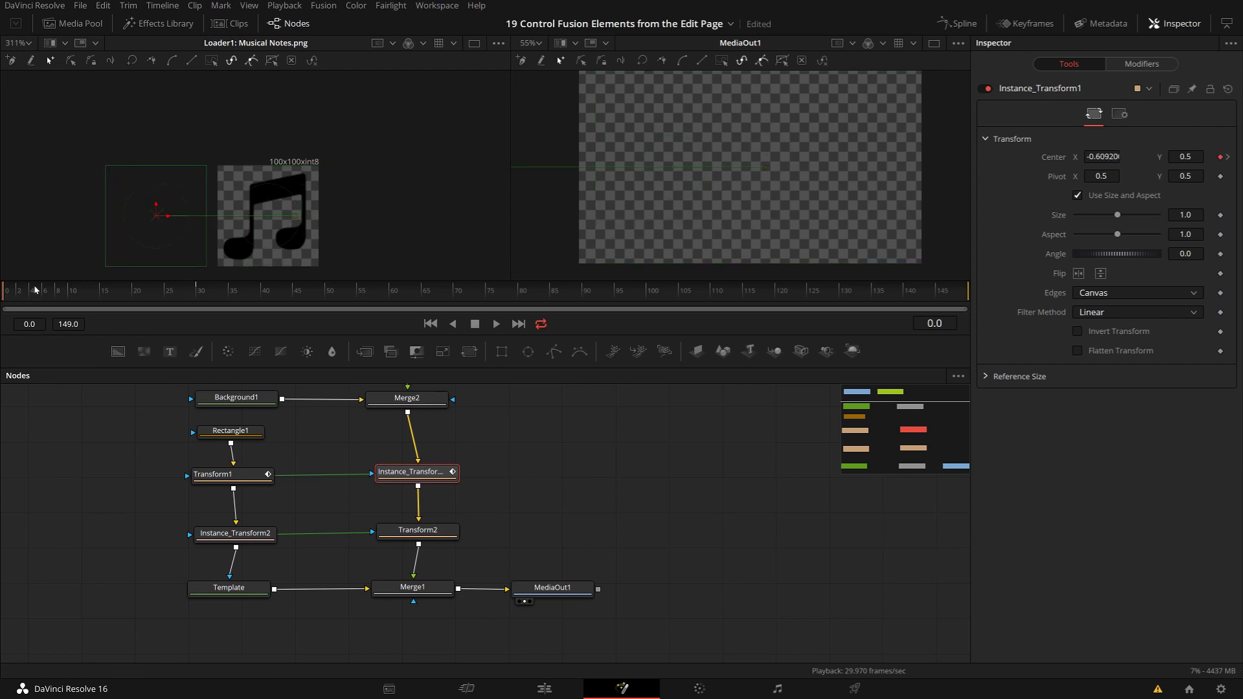
{"action": "key", "text": "space"}
{"action": "key", "text": "space"}
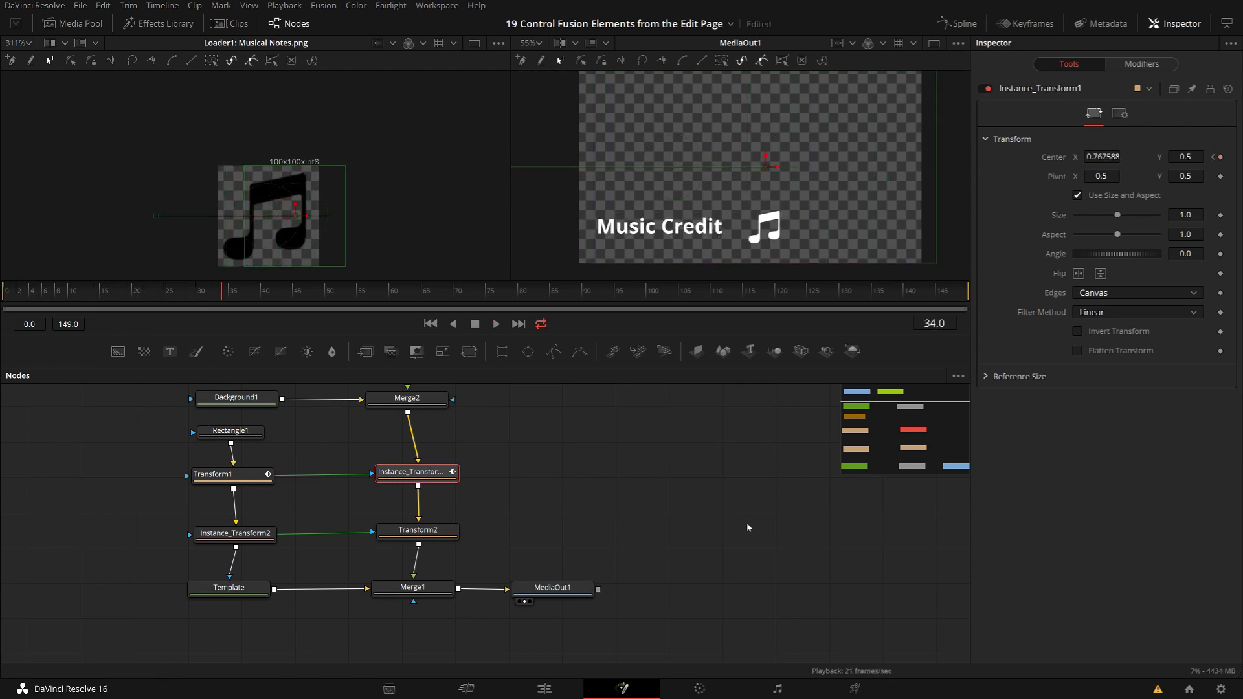
{"action": "left_click", "coordinate": [431, 536]}
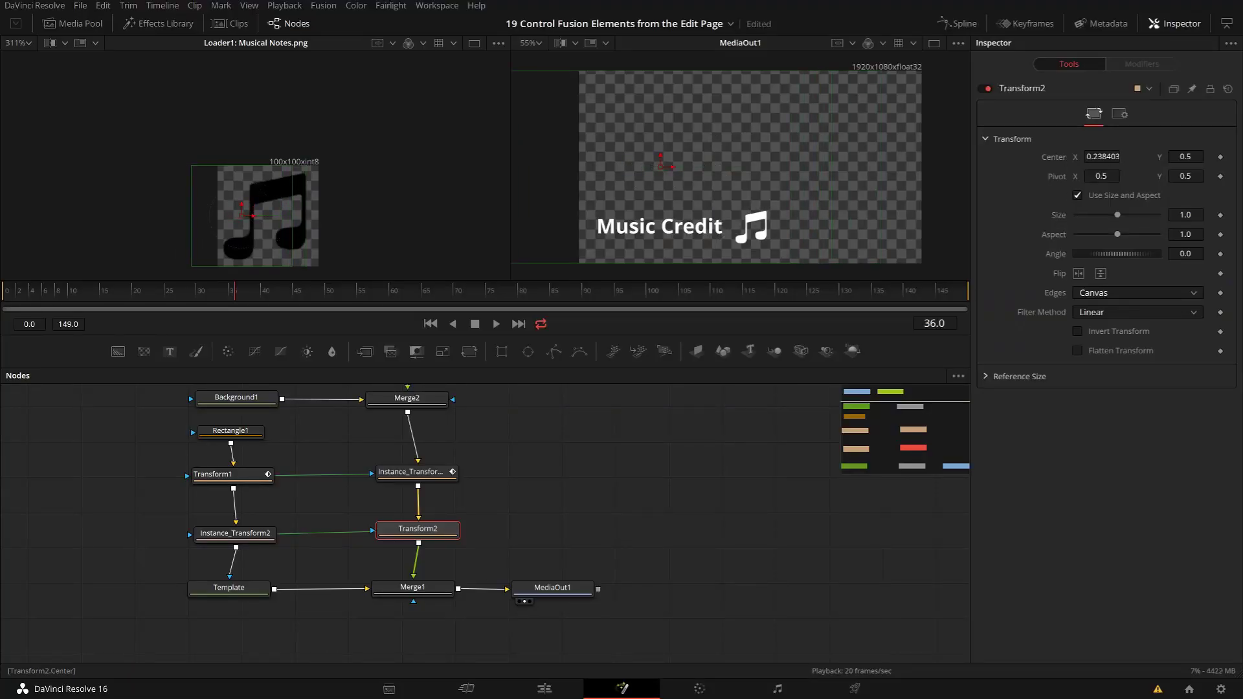
Select the Template node to show its 'Music Credit' text settings in the Inspector
{"action": "left_click", "coordinate": [229, 587]}
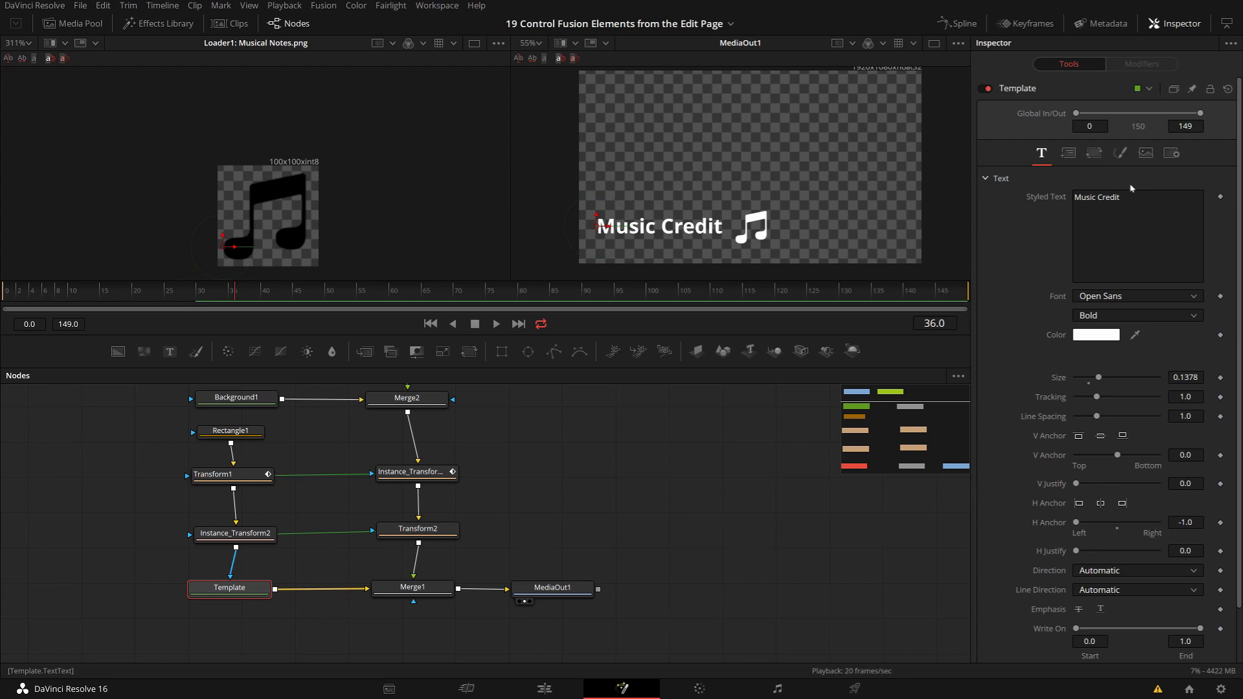
Add a custom control to Template through Edit Controls and name it 'End Position'
{"action": "right_click", "coordinate": [1029, 89]}
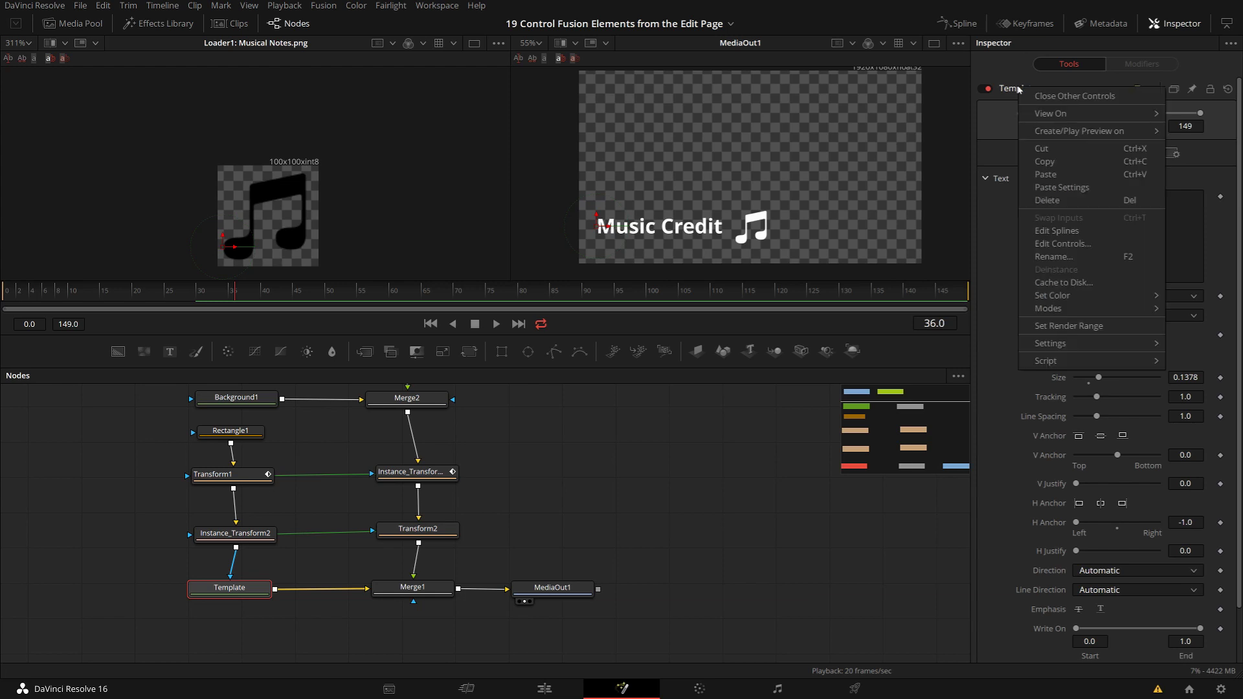
{"action": "left_click", "coordinate": [1074, 244]}
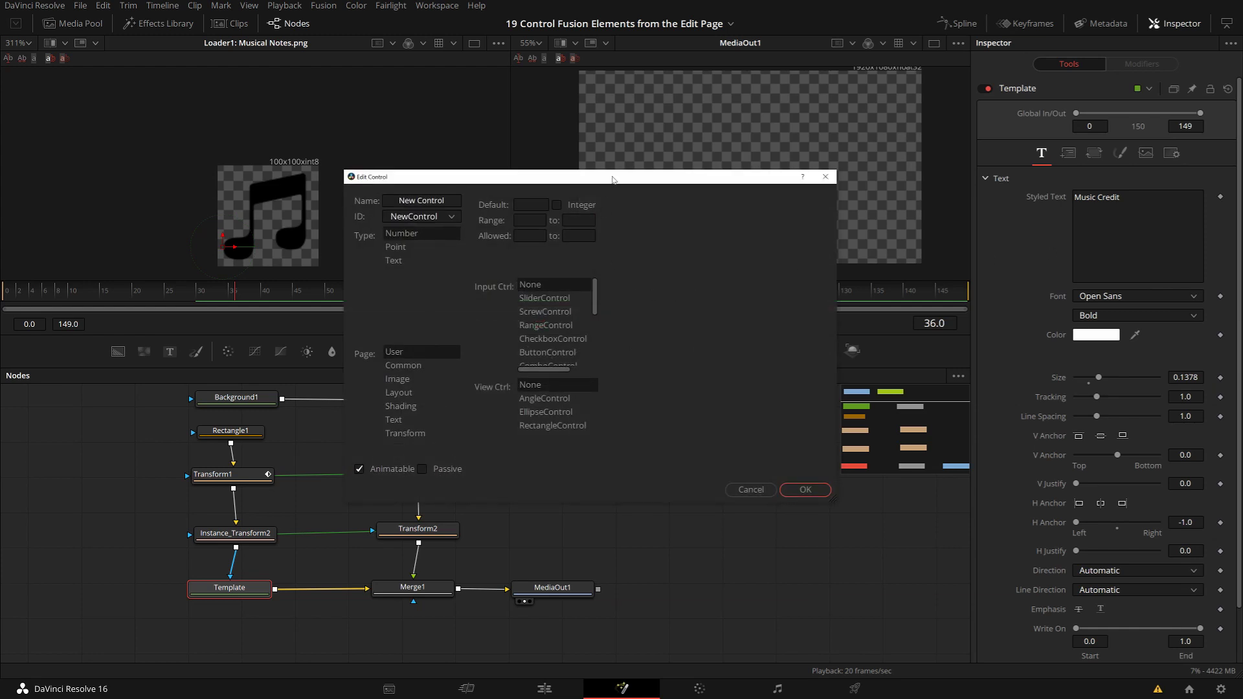
{"action": "left_click_drag", "start_coordinate": [613, 179], "coordinate": [796, 138]}
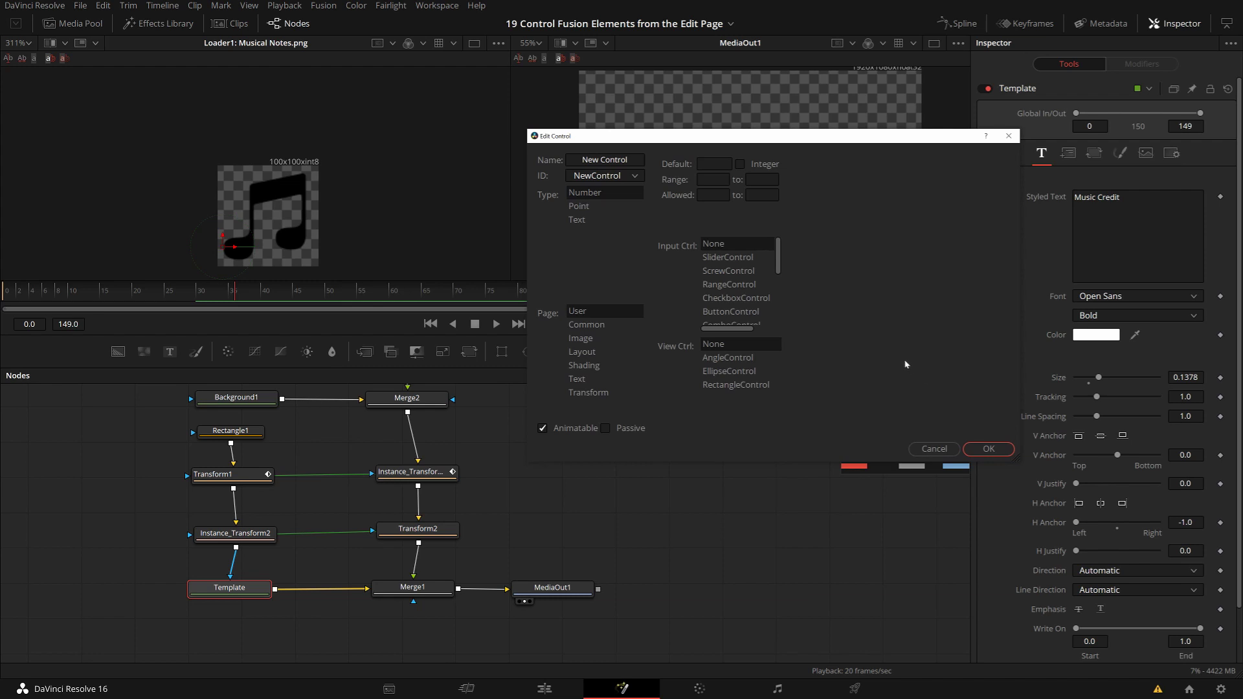
{"action": "triple_click", "coordinate": [603, 159]}
{"action": "type", "text": "End Position"}
{"action": "key", "text": "Tab"}
Make End Position a Point control with OffsetControl input and default X of 0.5
{"action": "left_click", "coordinate": [580, 209]}
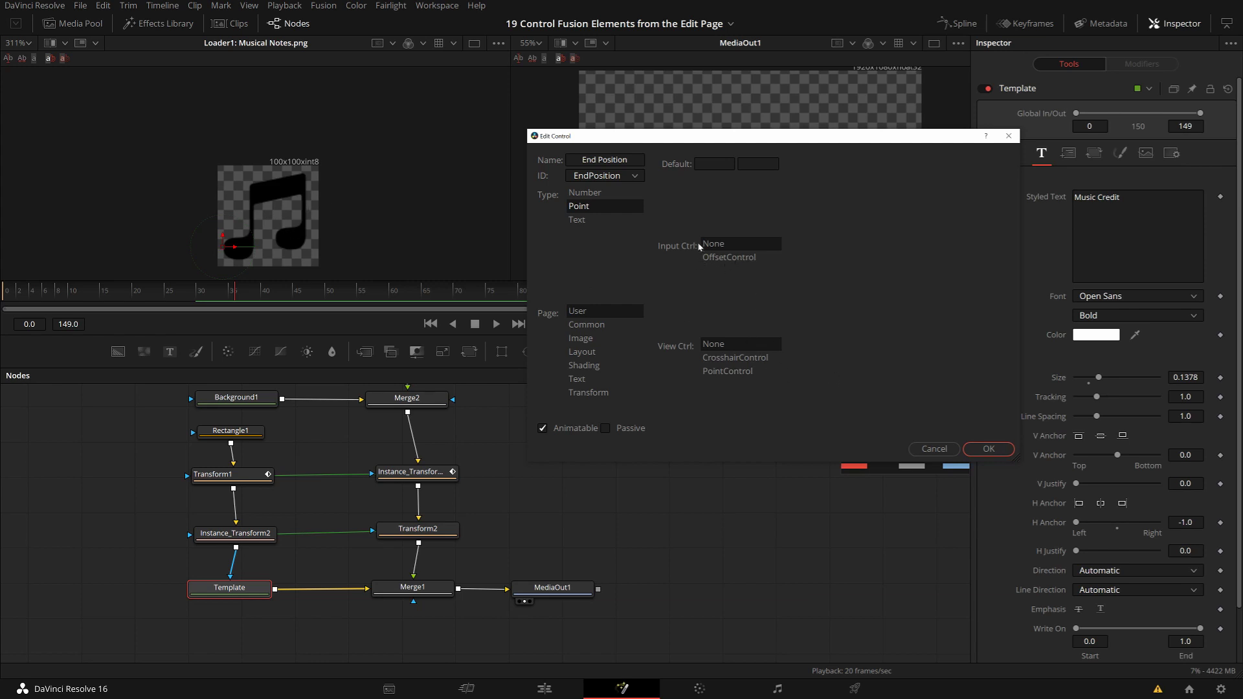
{"action": "left_click", "coordinate": [730, 258]}
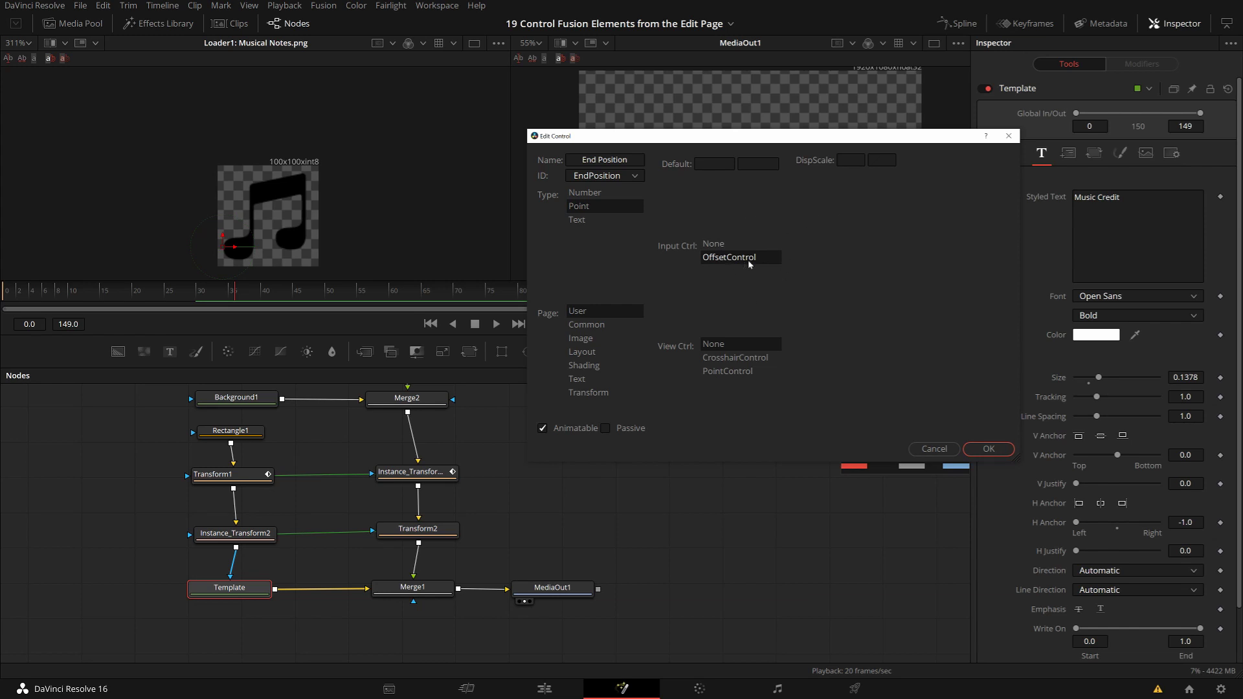
{"action": "key", "text": "Tab"}
{"action": "type", "text": ".5"}
{"action": "key", "text": "Tab"}
{"action": "key", "text": "Tab"}
{"action": "left_click", "coordinate": [988, 449]}
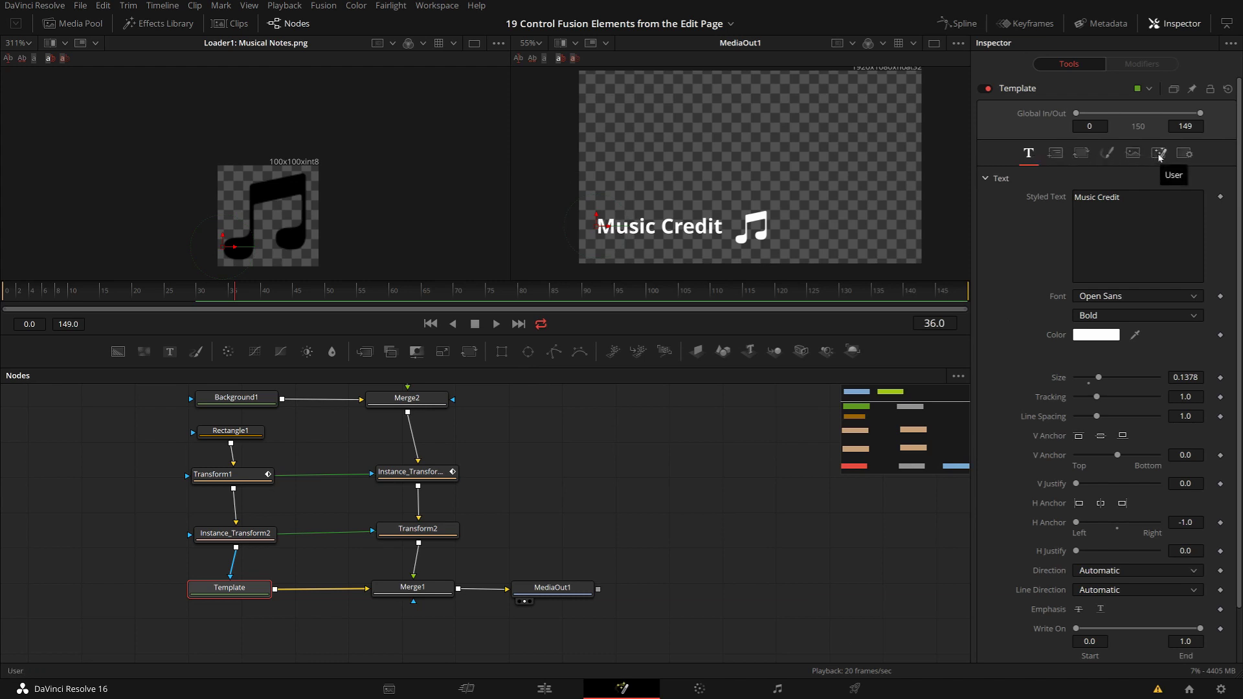
On Template's User page, test-drag End Position X and undo it back to 0.5
{"action": "left_click", "coordinate": [1158, 155]}
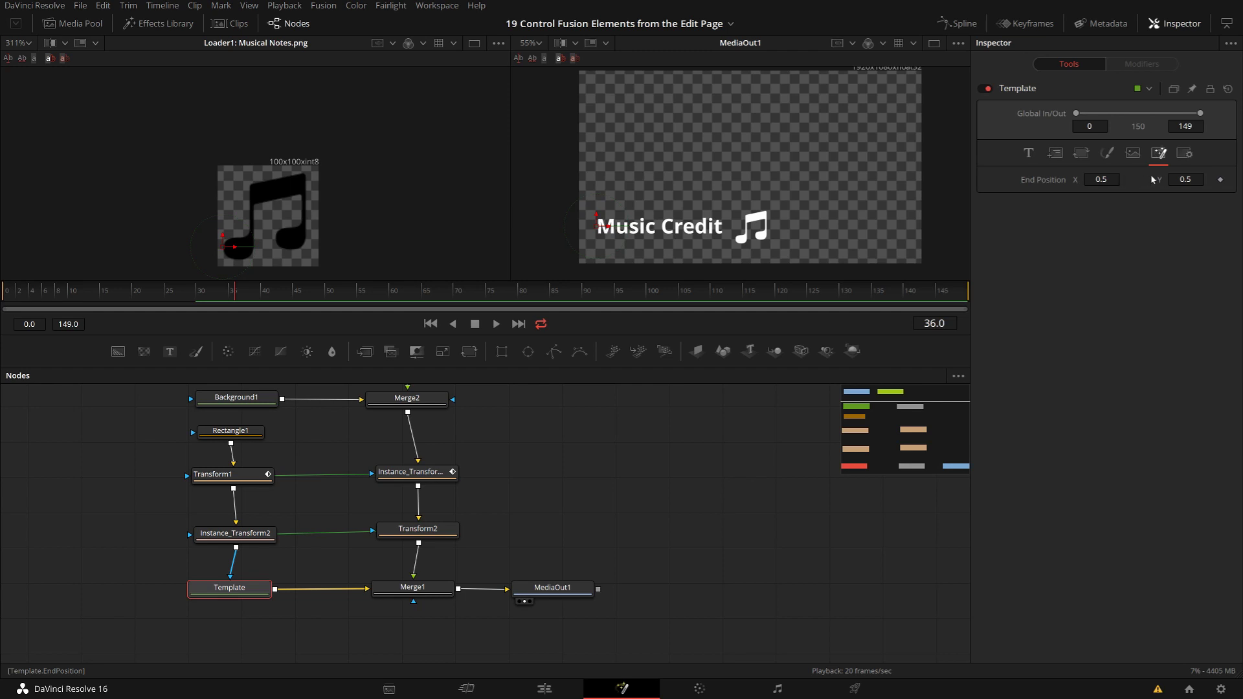
{"action": "left_click_drag", "start_coordinate": [1104, 180], "coordinate": [1225, 185]}
{"action": "key", "text": "ctrl+z"}
{"action": "left_click", "coordinate": [434, 535]}
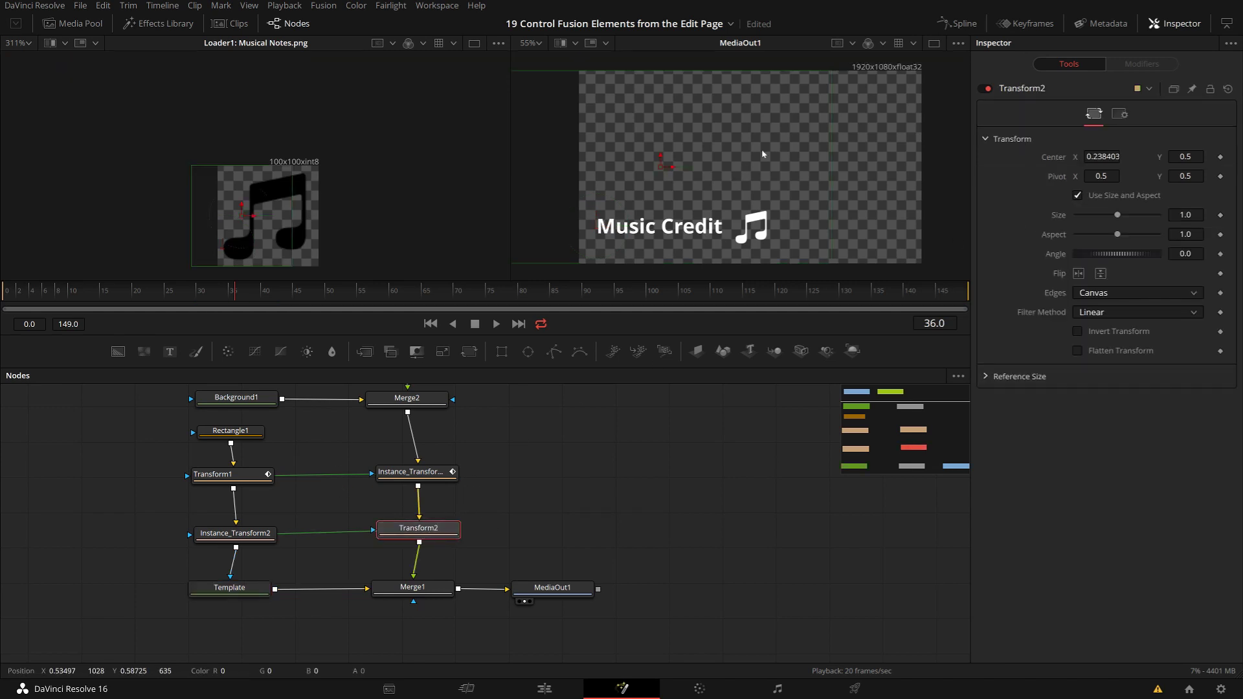
Slide the music note along X to 0.244 and add an expression to Transform2's Center
{"action": "scroll", "coordinate": [574, 198], "scroll_direction": "down", "scroll_amount": 1}
{"action": "mouse_move", "coordinate": [671, 150]}
{"action": "left_mouse_down"}
{"action": "mouse_move", "coordinate": [702, 154]}
{"action": "mouse_move", "coordinate": [632, 158]}
{"action": "mouse_move", "coordinate": [688, 165]}
{"action": "mouse_move", "coordinate": [671, 170]}
{"action": "left_mouse_up"}
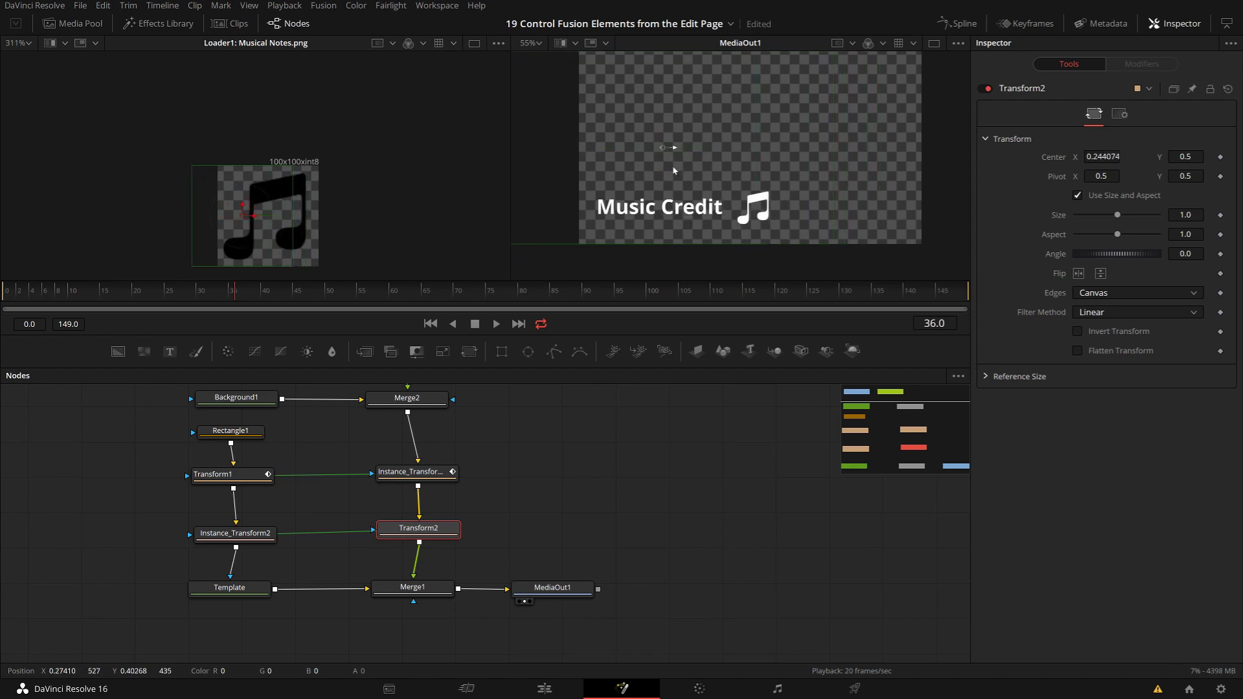
{"action": "right_click", "coordinate": [1054, 161]}
{"action": "left_click", "coordinate": [1088, 313]}
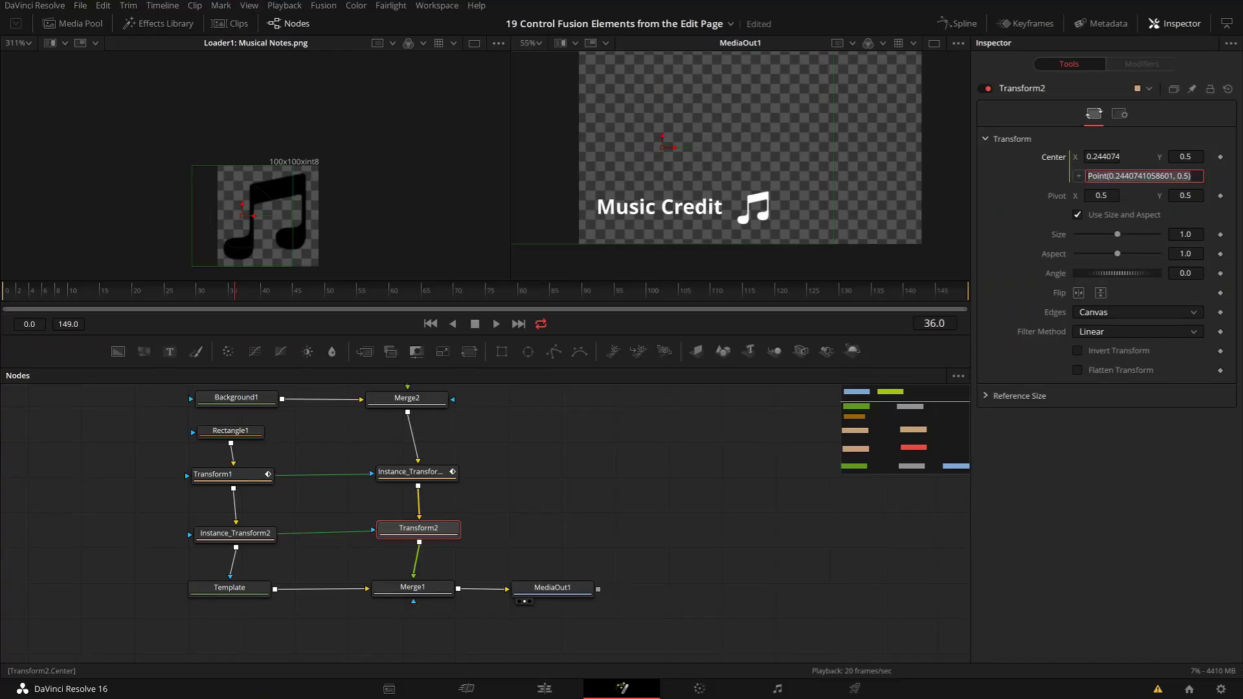
Clear the Center expression and link it to the Template node's End Position
{"action": "key", "text": "BackSpace"}
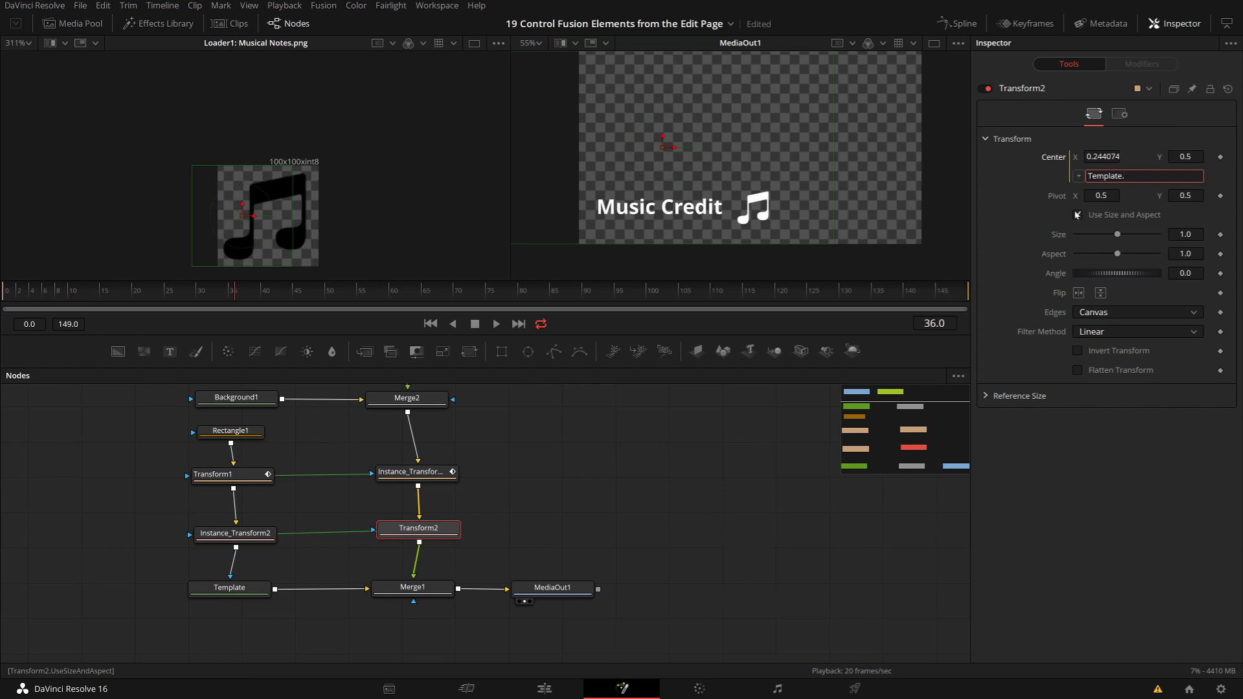
{"action": "left_click_drag", "start_coordinate": [1079, 178], "coordinate": [1118, 176]}
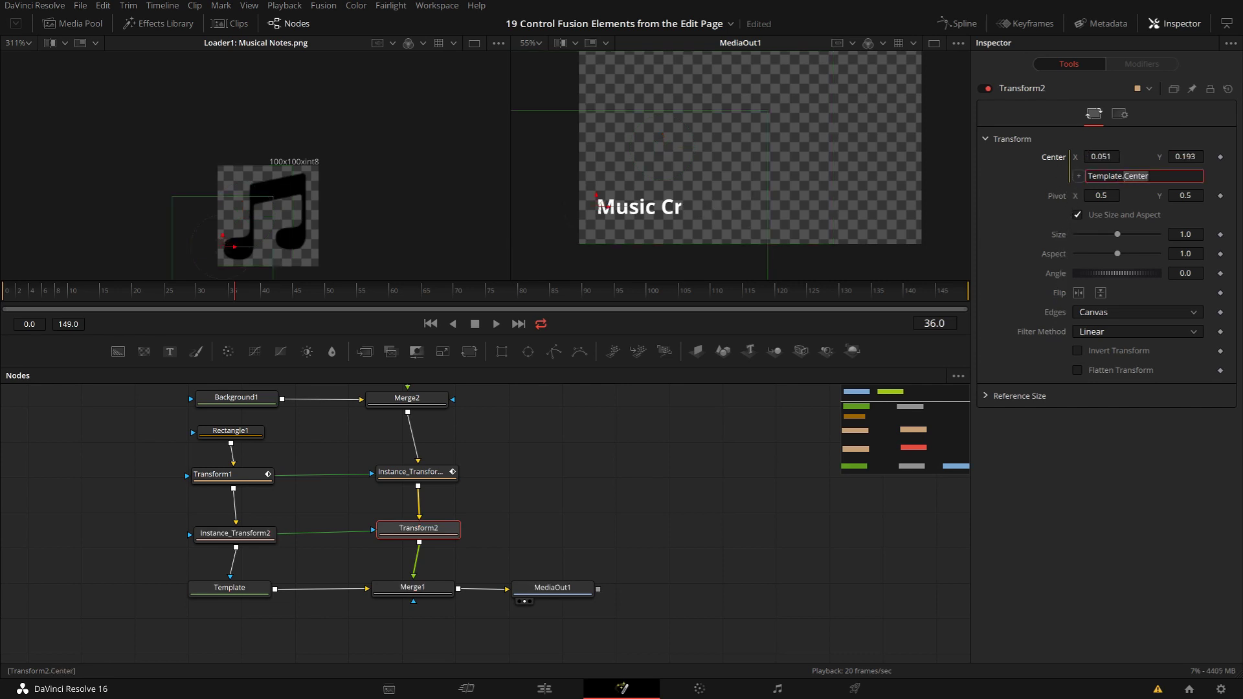
{"action": "key", "text": "BackSpace"}
{"action": "left_click_drag", "start_coordinate": [1080, 179], "coordinate": [258, 593]}
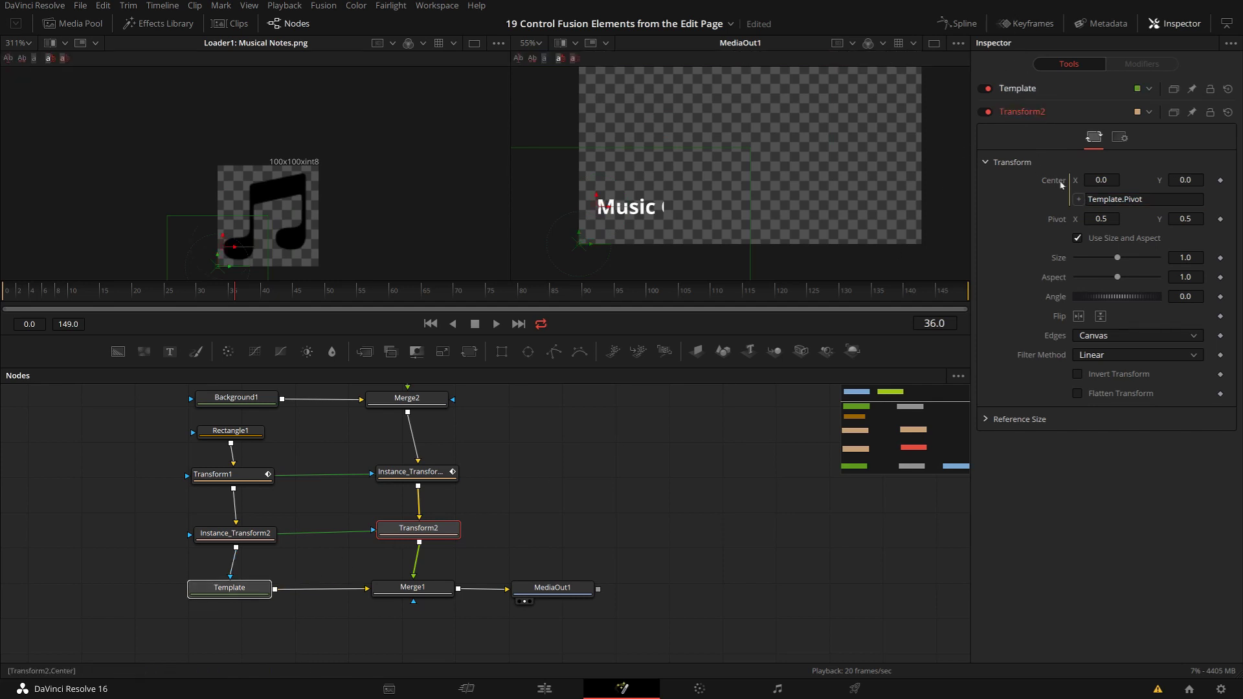
{"action": "left_click_drag", "start_coordinate": [1079, 203], "coordinate": [1057, 182]}
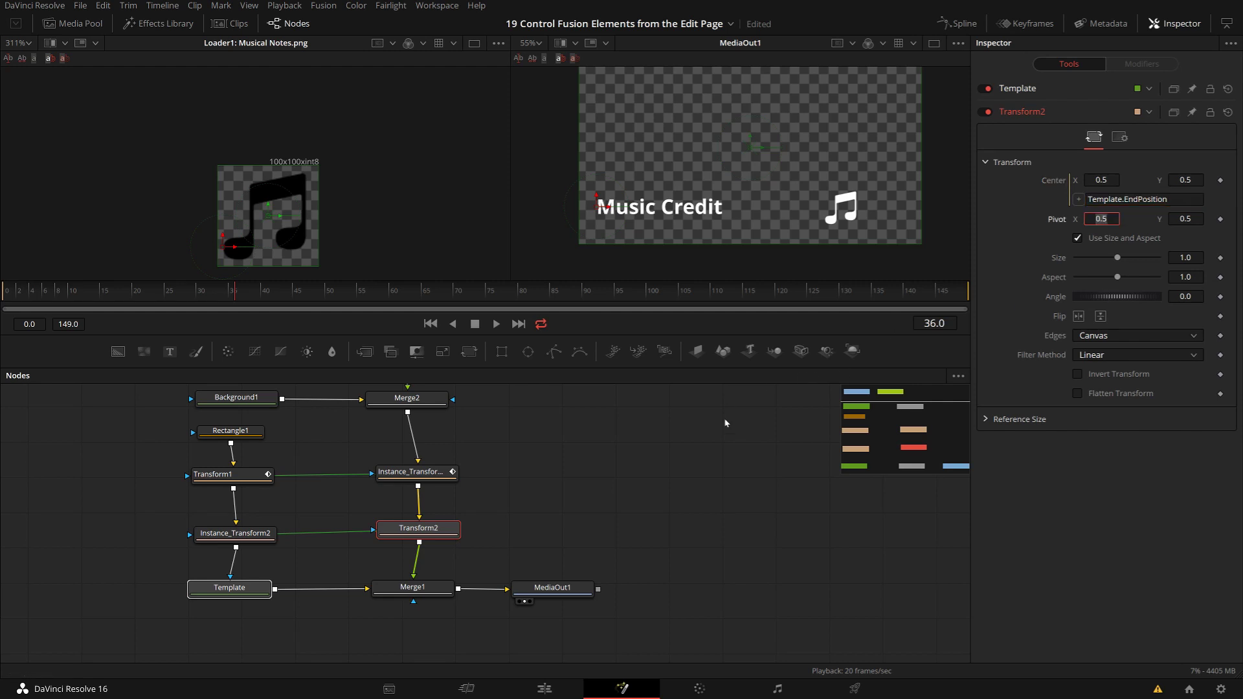
Test the link by setting Template's End Position X to 0.368, then return to the Edit page
{"action": "left_click", "coordinate": [230, 589]}
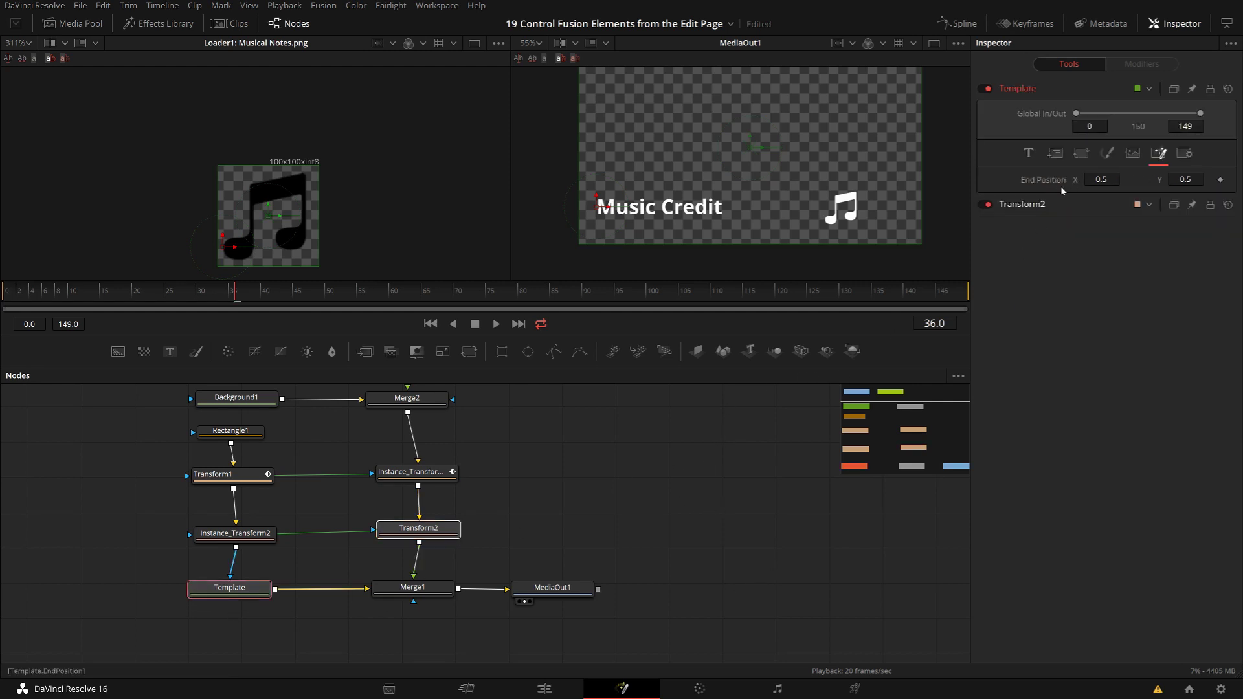
{"action": "left_click_drag", "start_coordinate": [1101, 179], "coordinate": [1068, 179]}
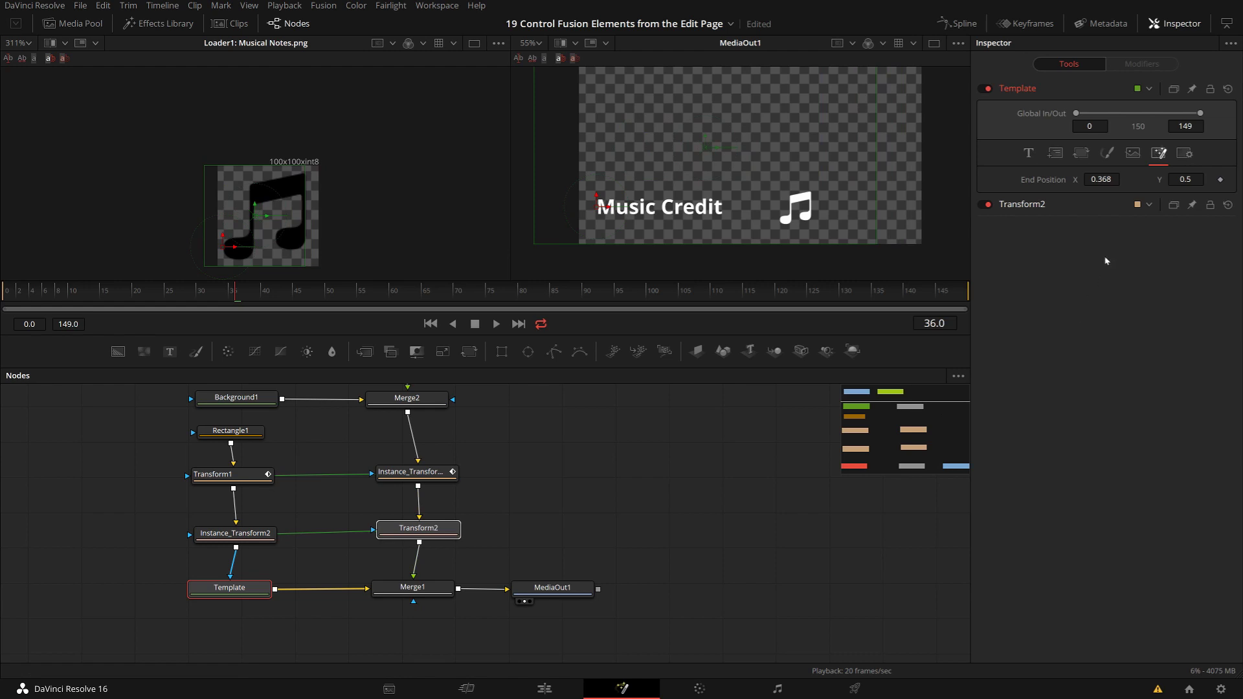
{"action": "left_click", "coordinate": [569, 687]}
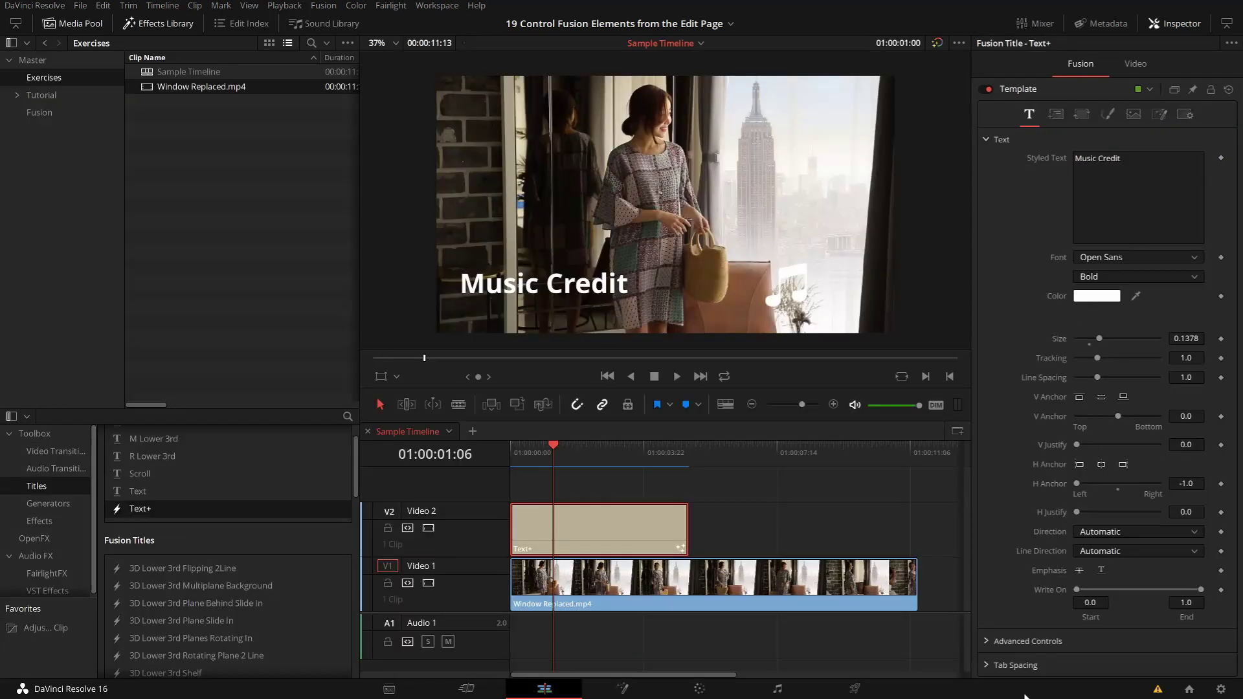
Change the title's End Position X from 0.368 to 0.246 in the Inspector
{"action": "left_click", "coordinate": [1159, 115]}
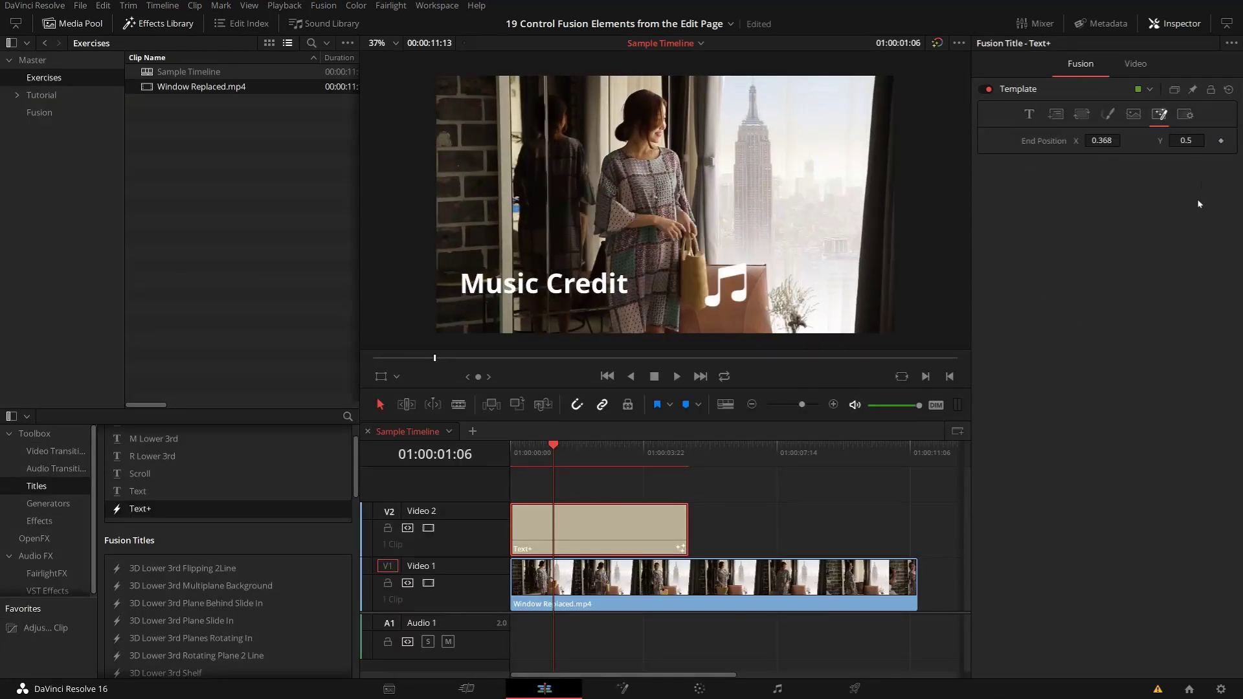
{"action": "left_click_drag", "start_coordinate": [1101, 140], "coordinate": [1076, 140]}
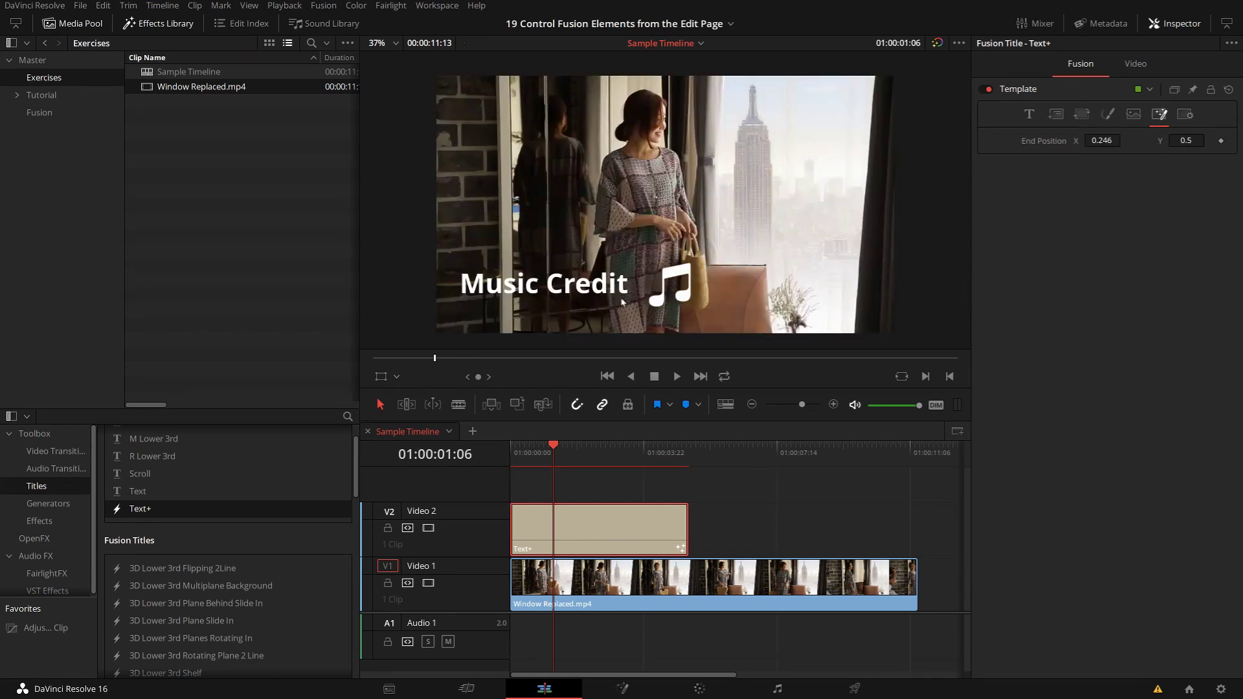
{"action": "left_click", "coordinate": [1029, 115]}
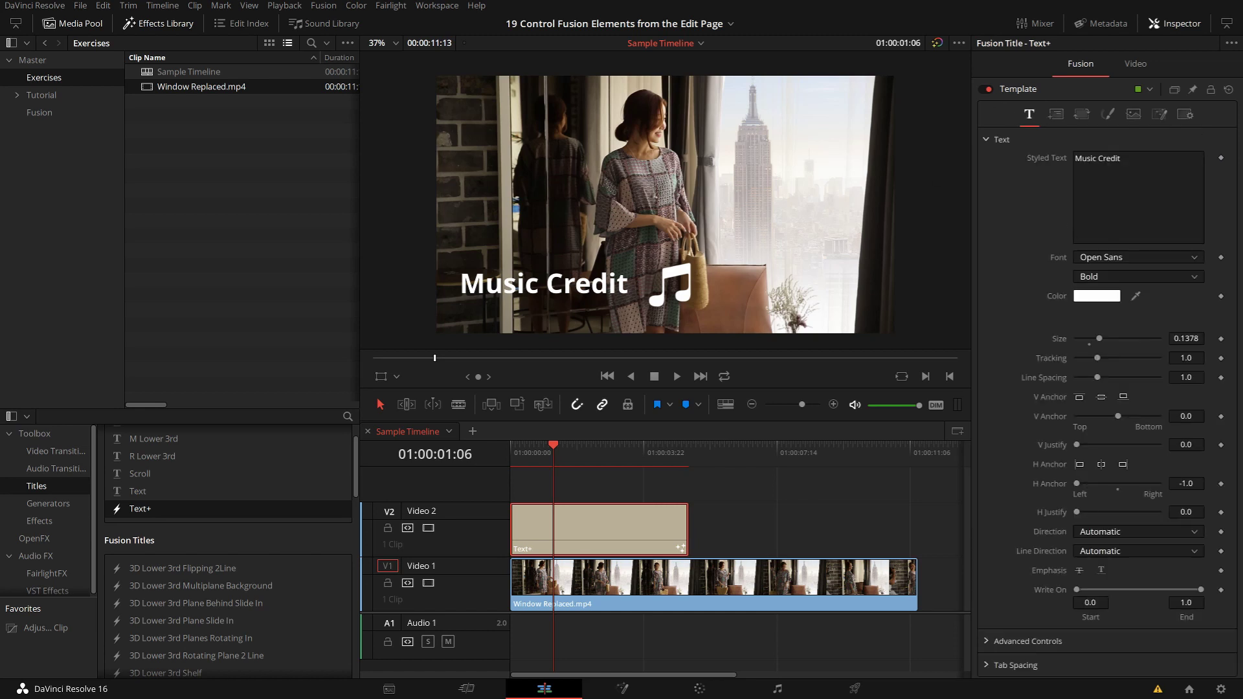
{"action": "left_click", "coordinate": [1133, 114]}
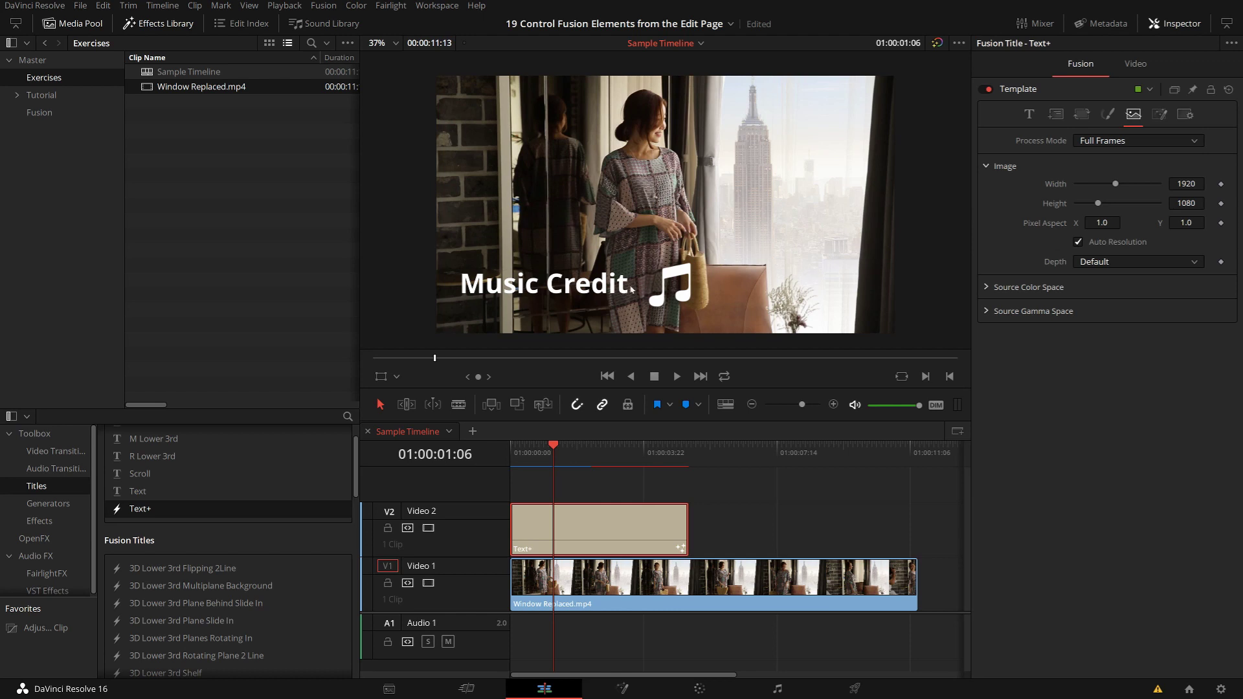
Play the title animation from the start of the timeline
{"action": "left_click", "coordinate": [514, 453]}
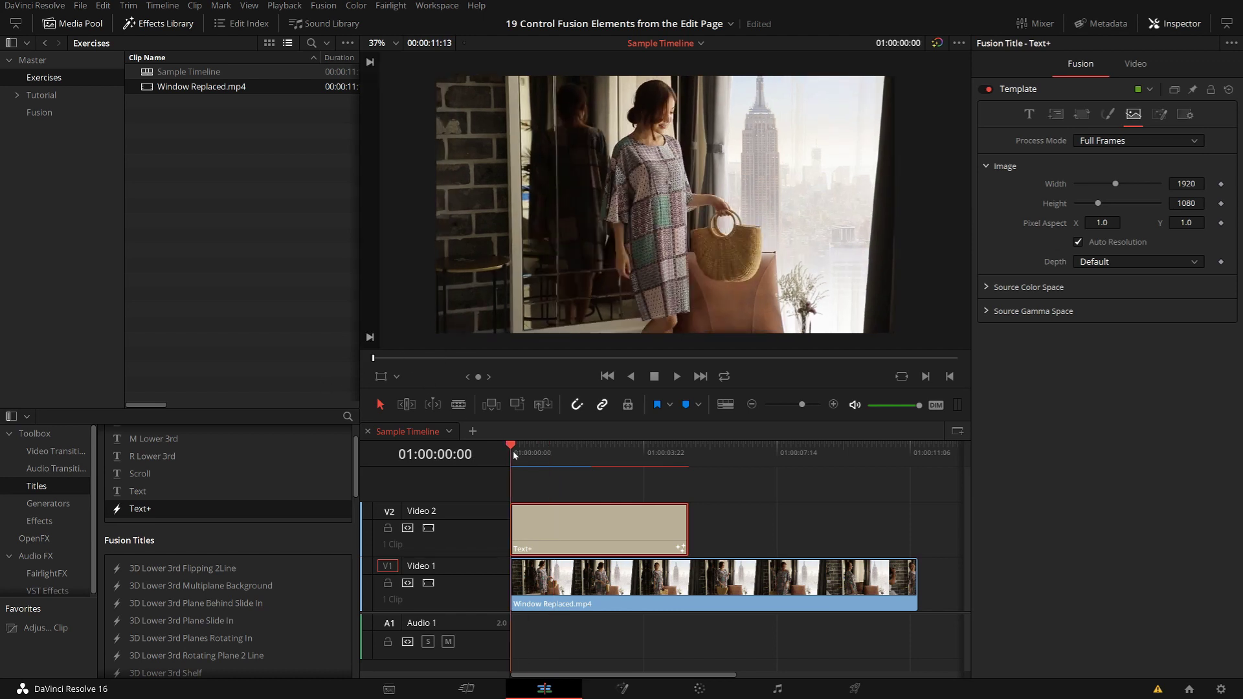
{"action": "key", "text": "space"}
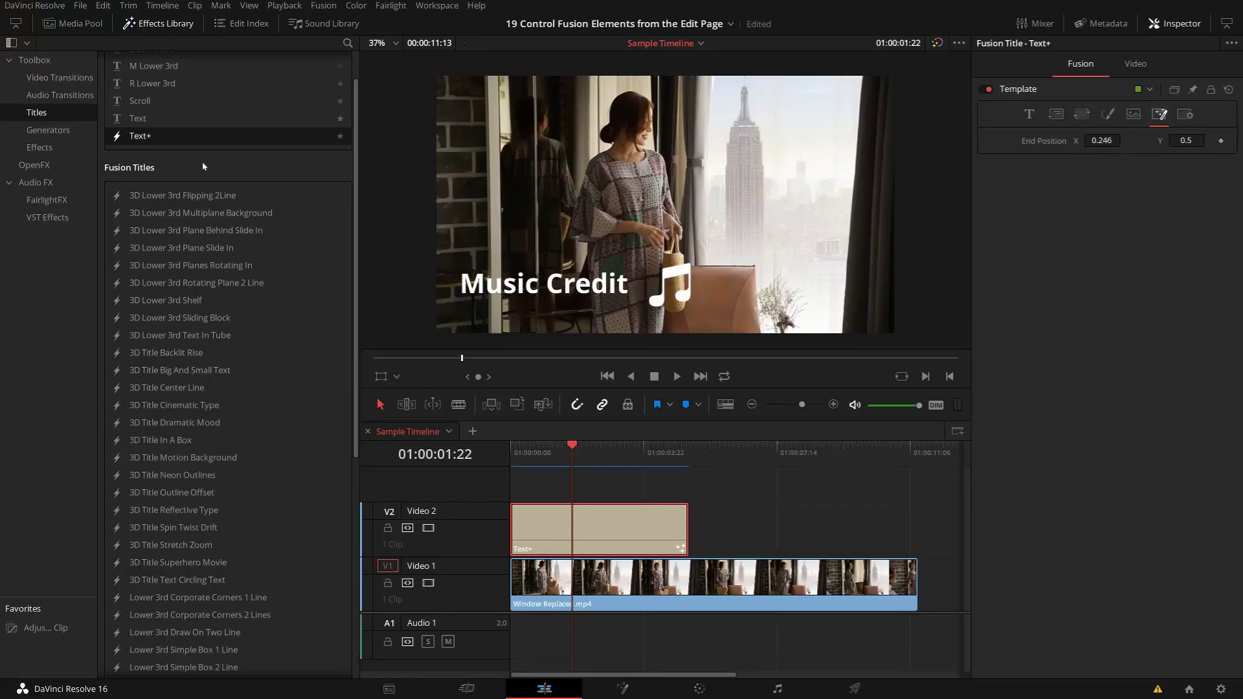
{"action": "scroll", "coordinate": [242, 319], "scroll_direction": "down", "scroll_amount": 3}
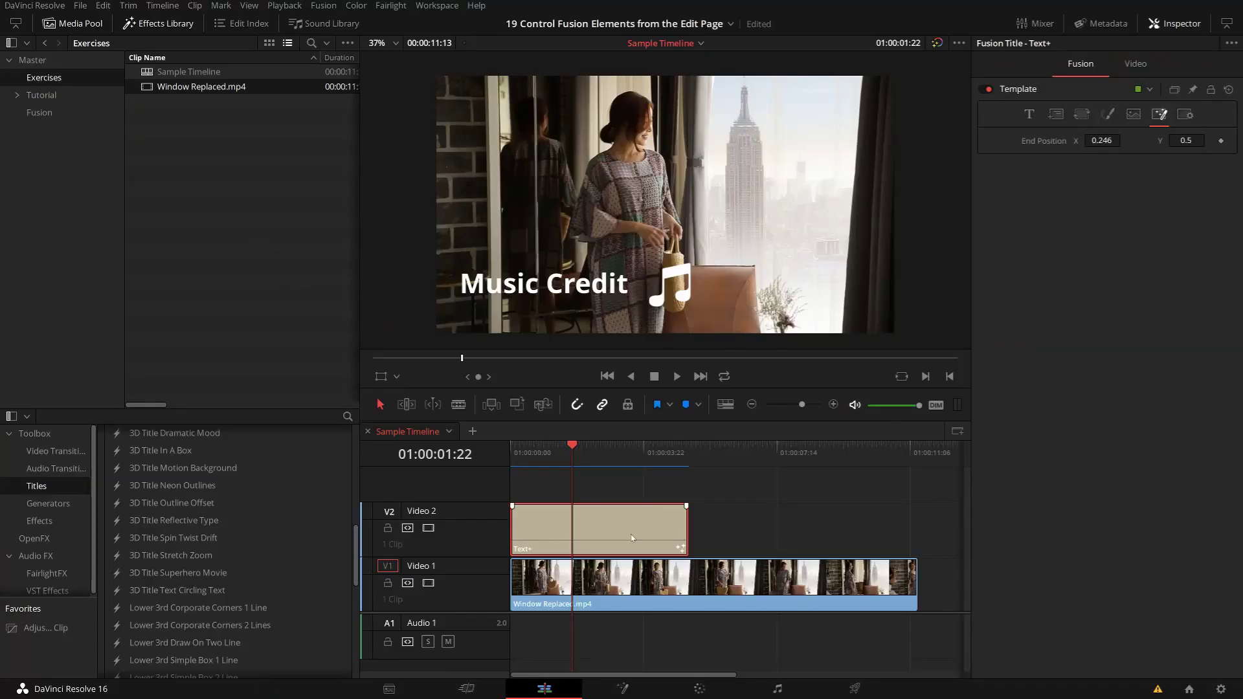
Save the Text+ title into the Exercises bin as a clip named 'Music Credit'
{"action": "left_click_drag", "start_coordinate": [591, 519], "coordinate": [171, 133]}
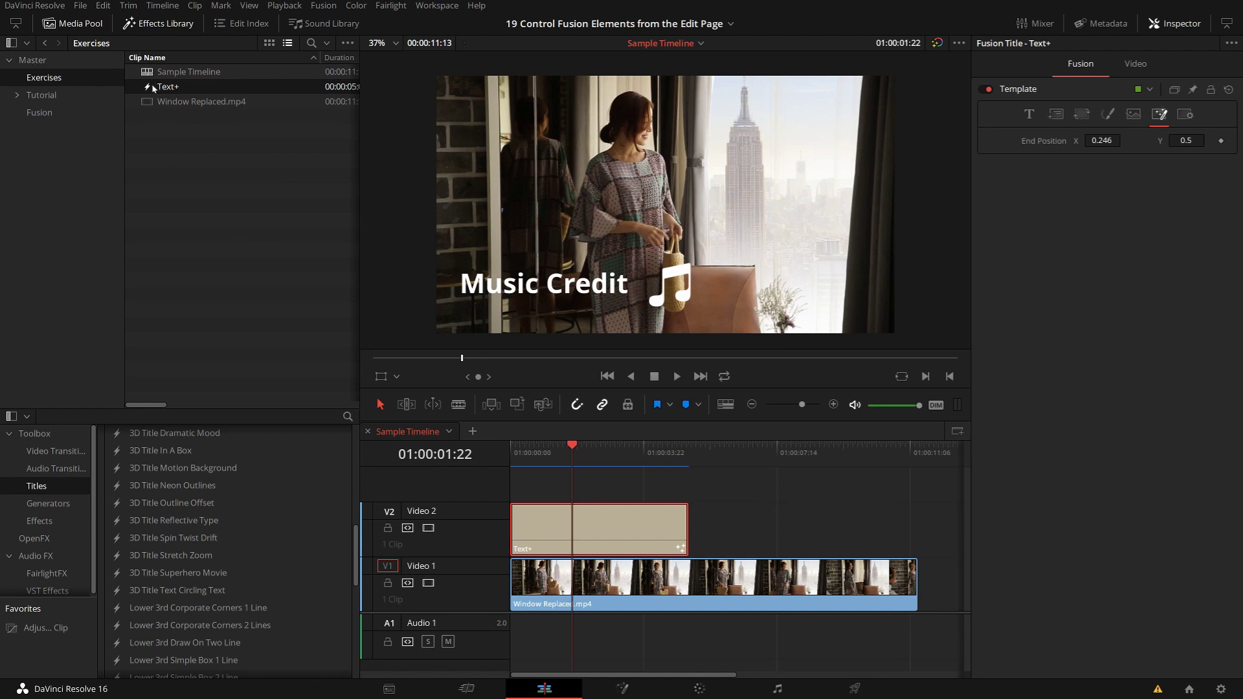
{"action": "left_click", "coordinate": [177, 90]}
{"action": "type", "text": "Music Credit"}
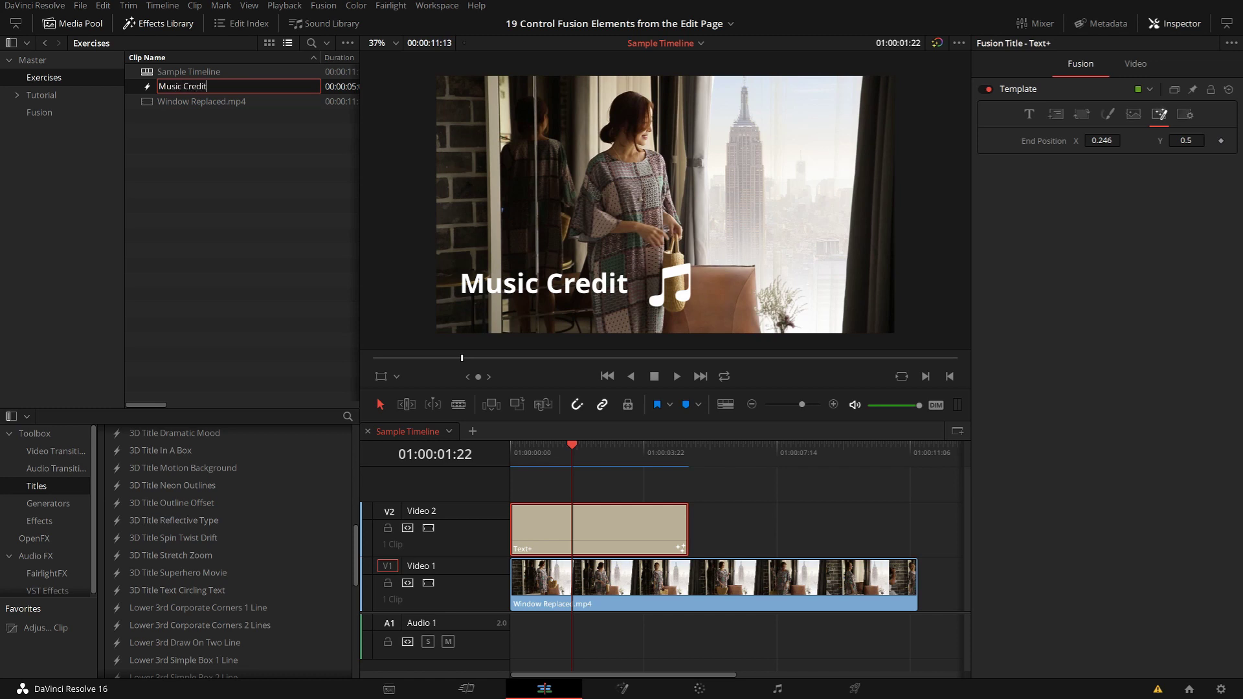
{"action": "key", "text": "Return"}
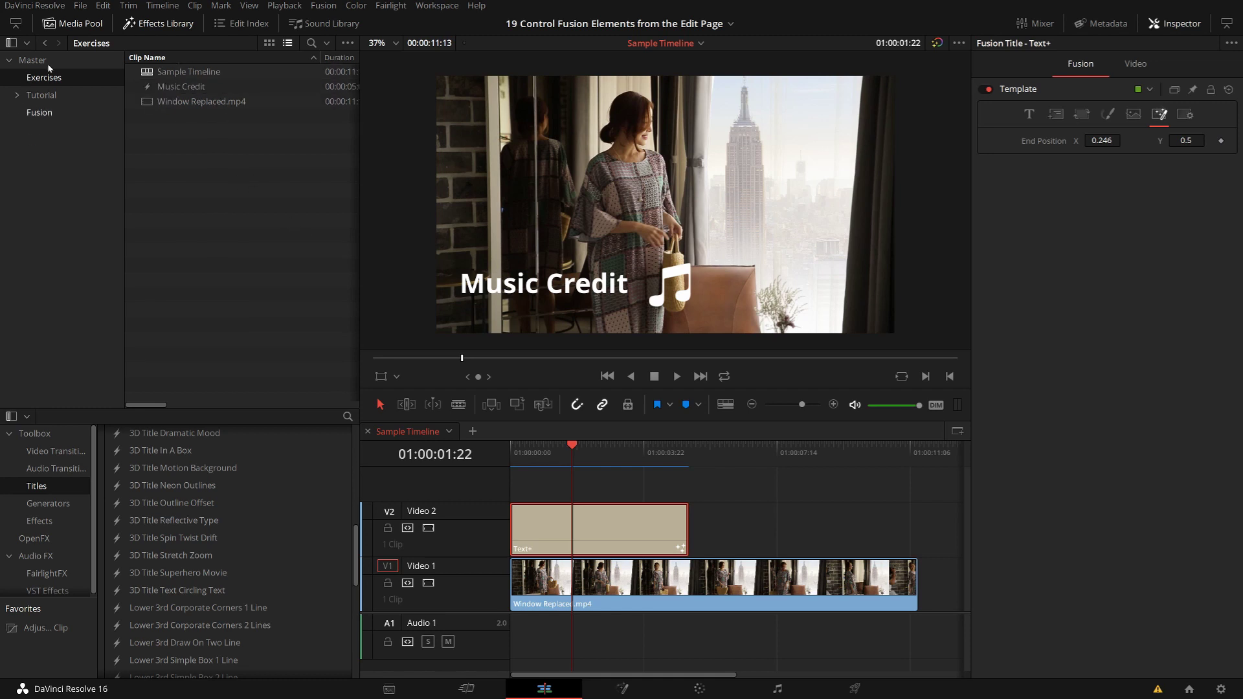
Test a Music Credit copy on V2 around 01:00:07:14, then delete it
{"action": "left_click_drag", "start_coordinate": [180, 86], "coordinate": [785, 518]}
{"action": "left_click", "coordinate": [789, 454]}
{"action": "key", "text": "space"}
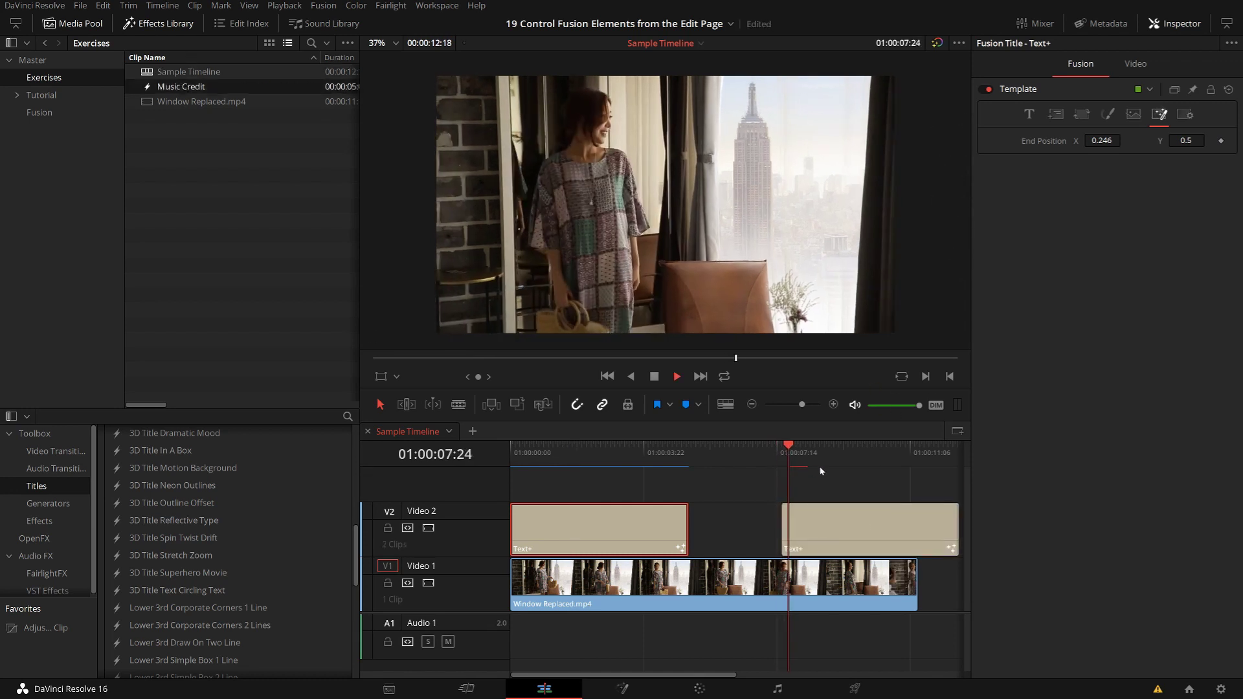
{"action": "key", "text": "space"}
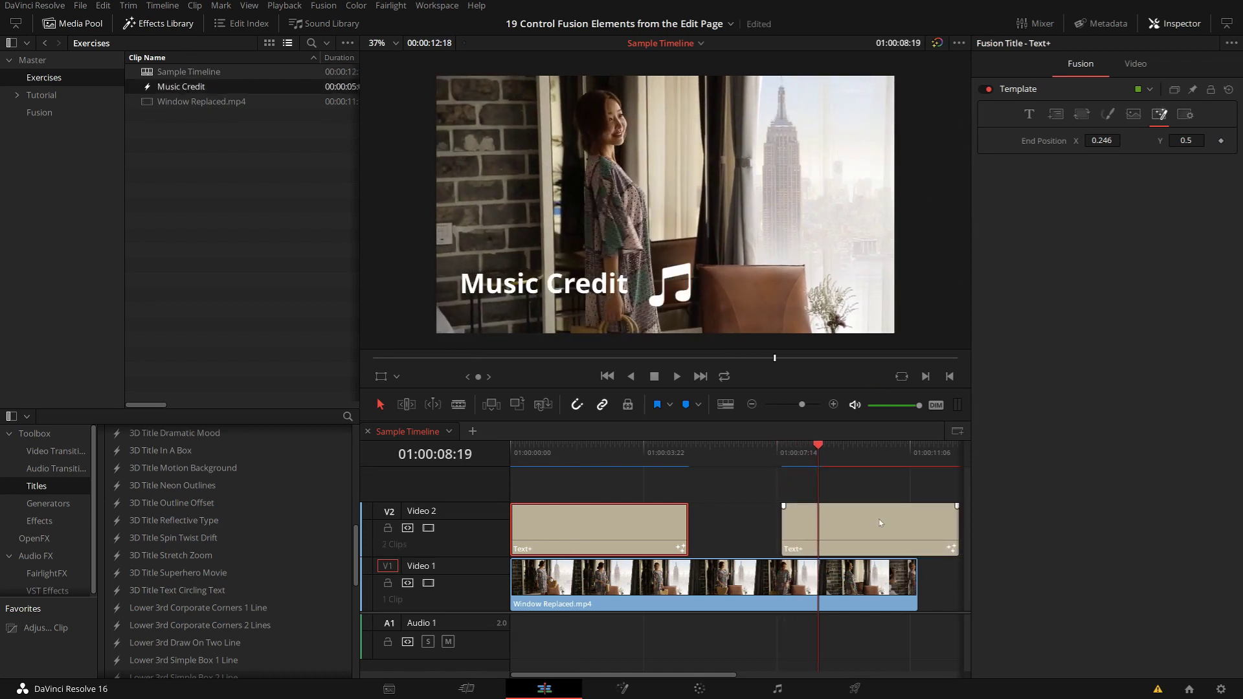
{"action": "left_click", "coordinate": [880, 523]}
{"action": "key", "text": "Delete"}
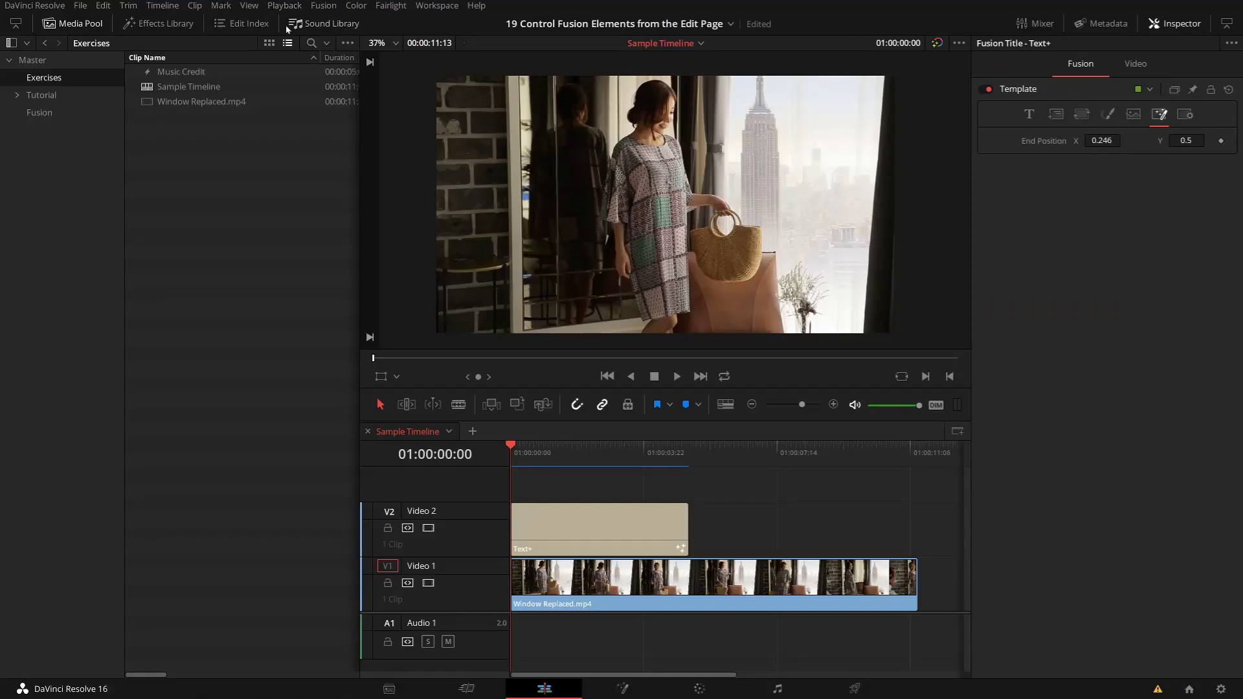
Show Power Bins and place YouTube Elements' Like & Subscribe graphic on V2
{"action": "left_click", "coordinate": [248, 6]}
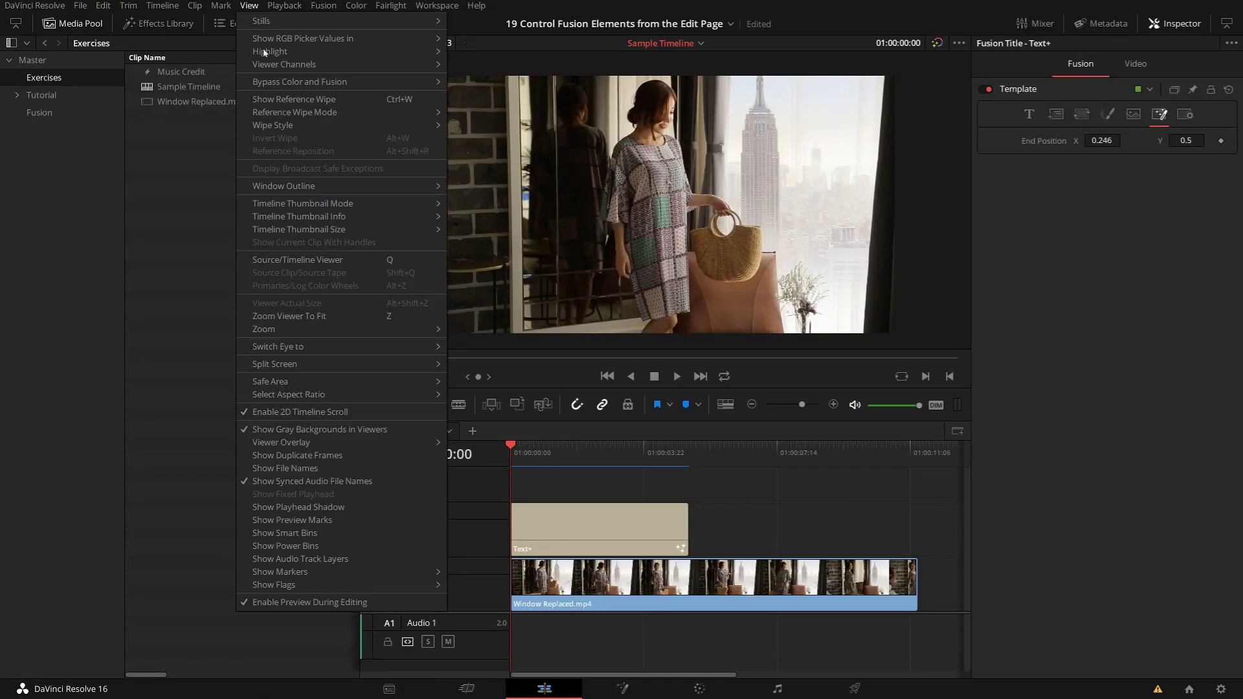
{"action": "left_click", "coordinate": [282, 547]}
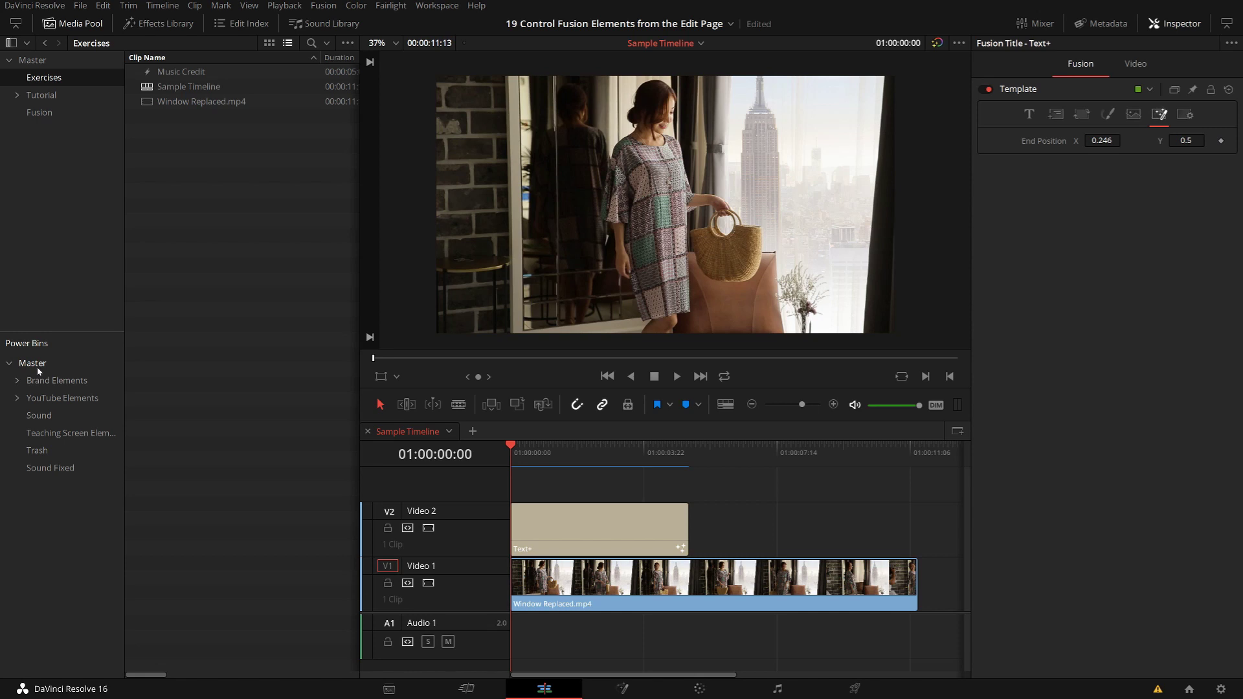
{"action": "left_click", "coordinate": [62, 398]}
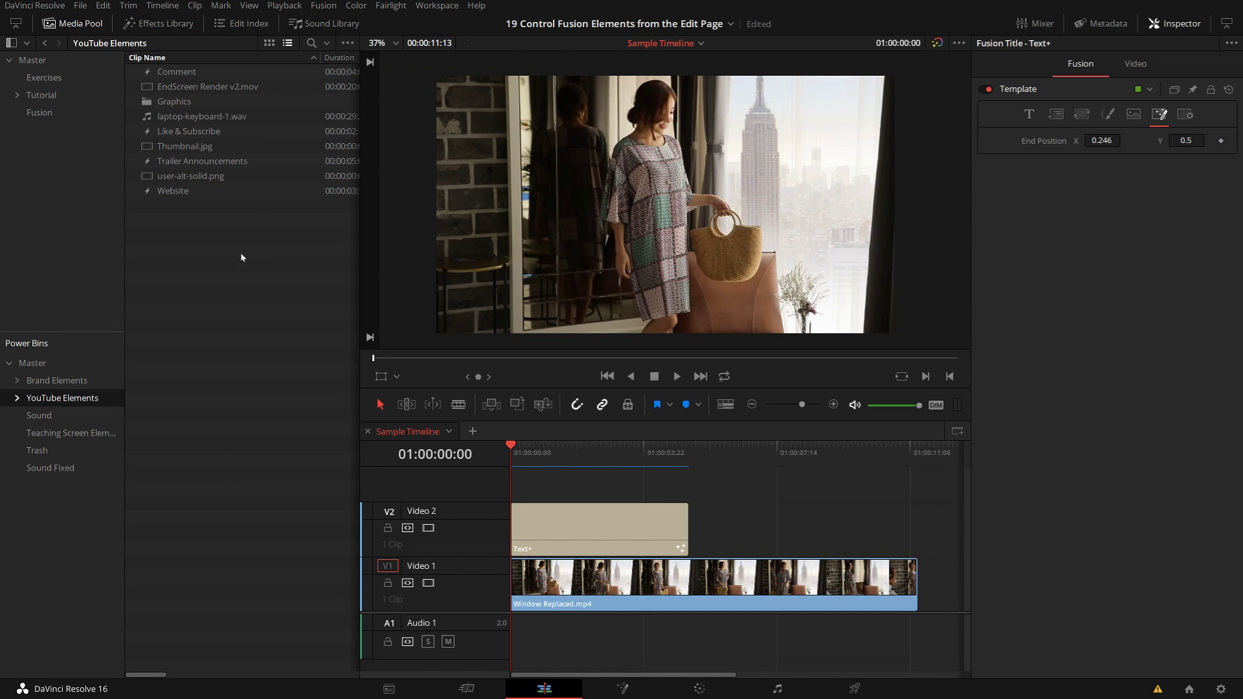
{"action": "left_click_drag", "start_coordinate": [191, 136], "coordinate": [791, 523]}
Play back the Like & Subscribe graphic on the timeline
{"action": "left_click", "coordinate": [782, 452]}
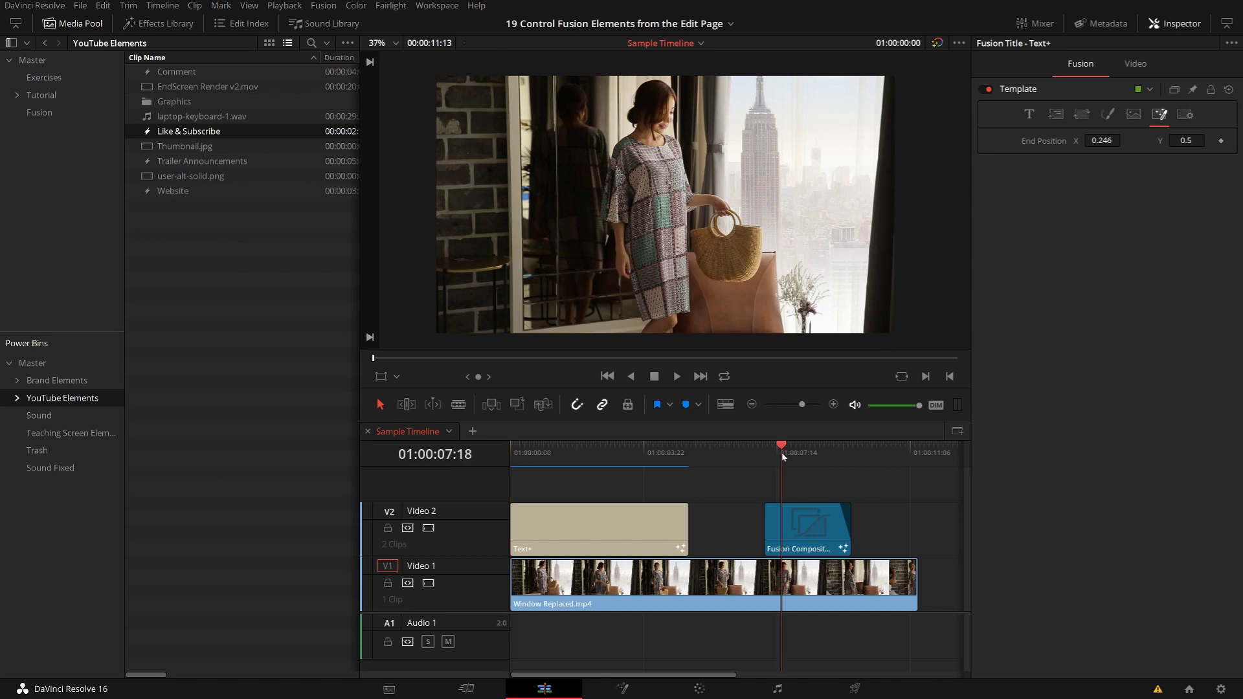
{"action": "key", "text": "space"}
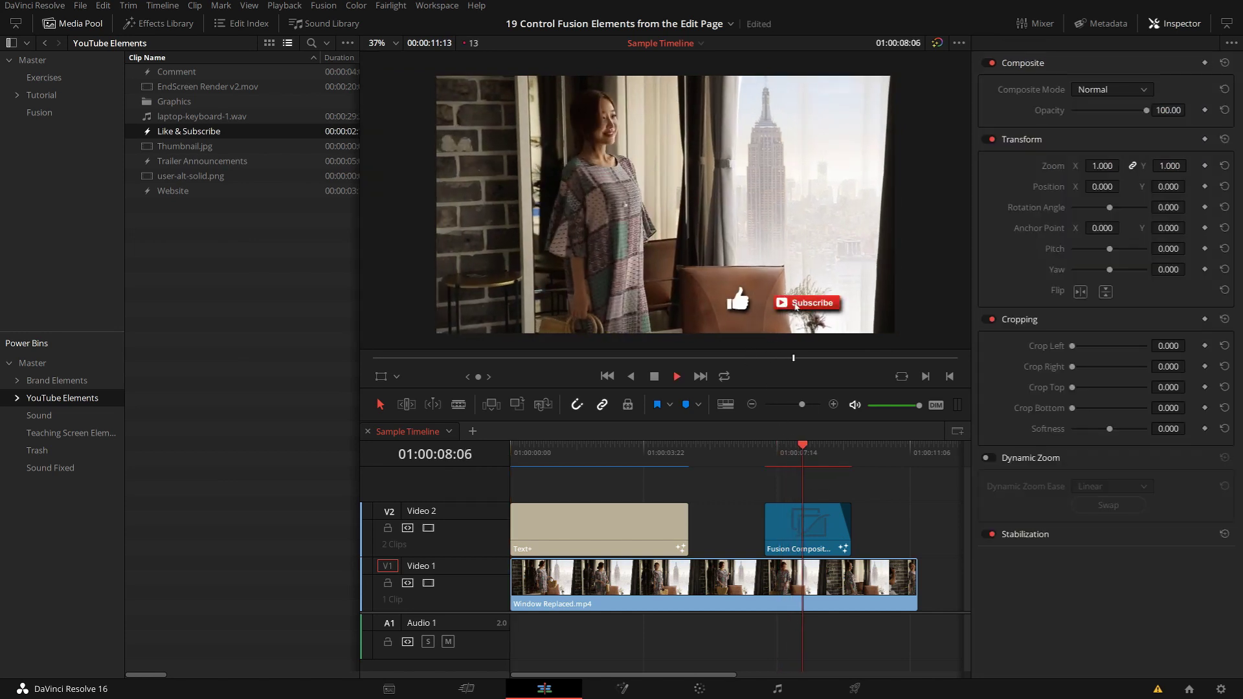
{"action": "key", "text": "space"}
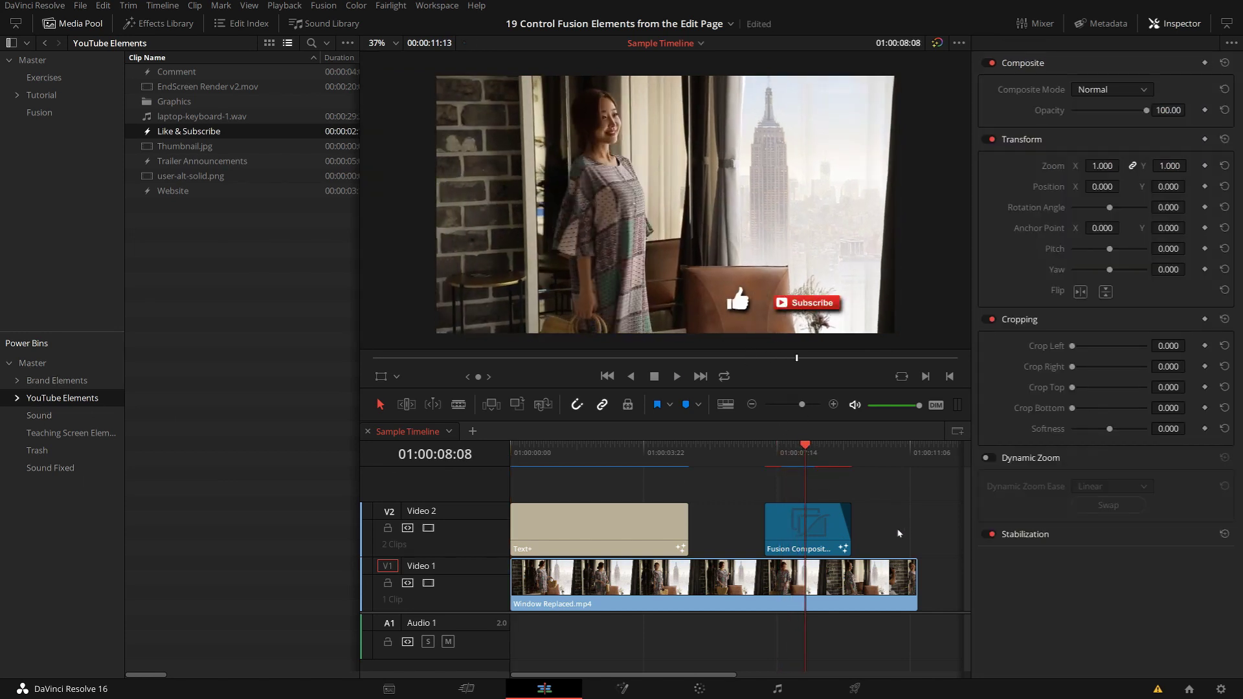
{"action": "left_click", "coordinate": [769, 448]}
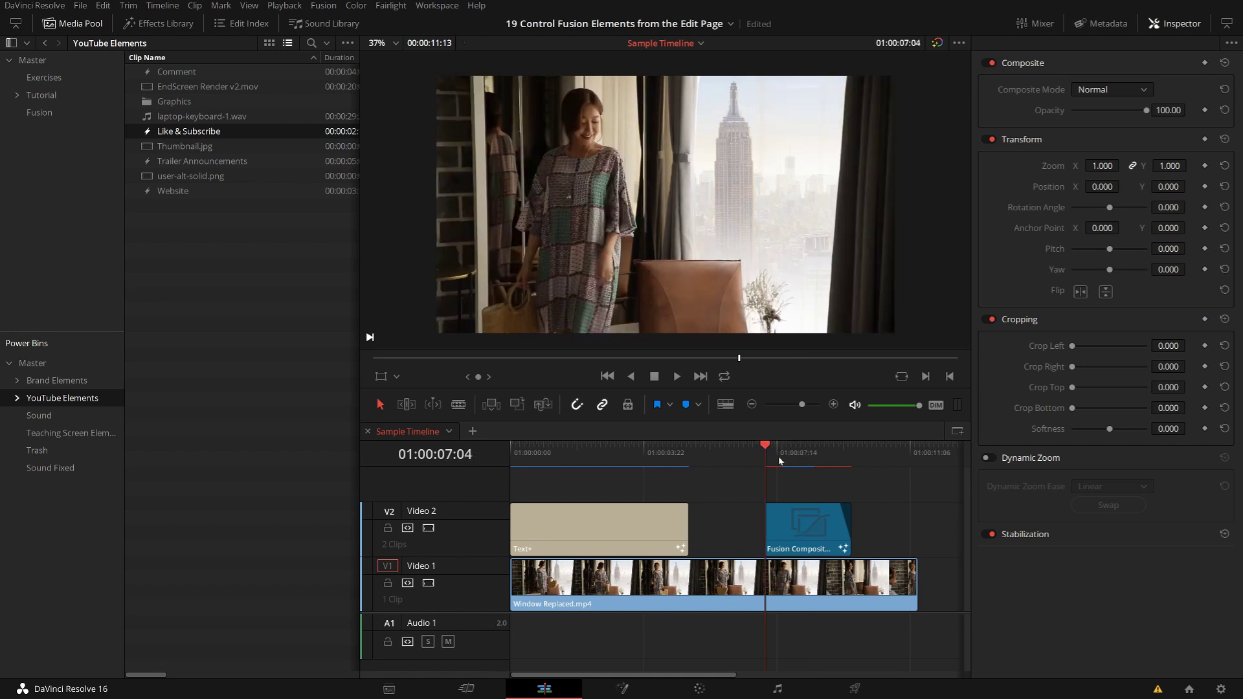
{"action": "key", "text": "space"}
{"action": "key", "text": "space"}
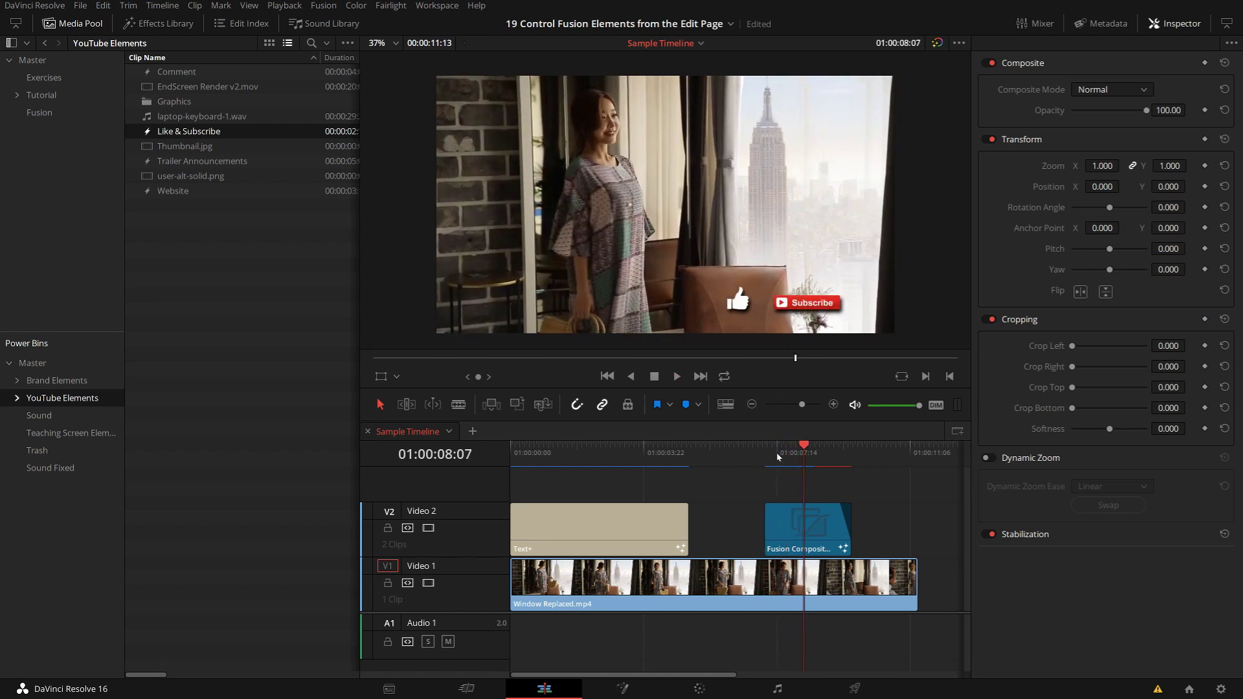
Delete the Like & Subscribe Fusion Composition clip from V2
{"action": "left_click", "coordinate": [827, 531]}
{"action": "key", "text": "Delete"}
Move the Music Credit clip from the Exercises bin into the Master power bin and confirm it's there
{"action": "left_click", "coordinate": [9, 365]}
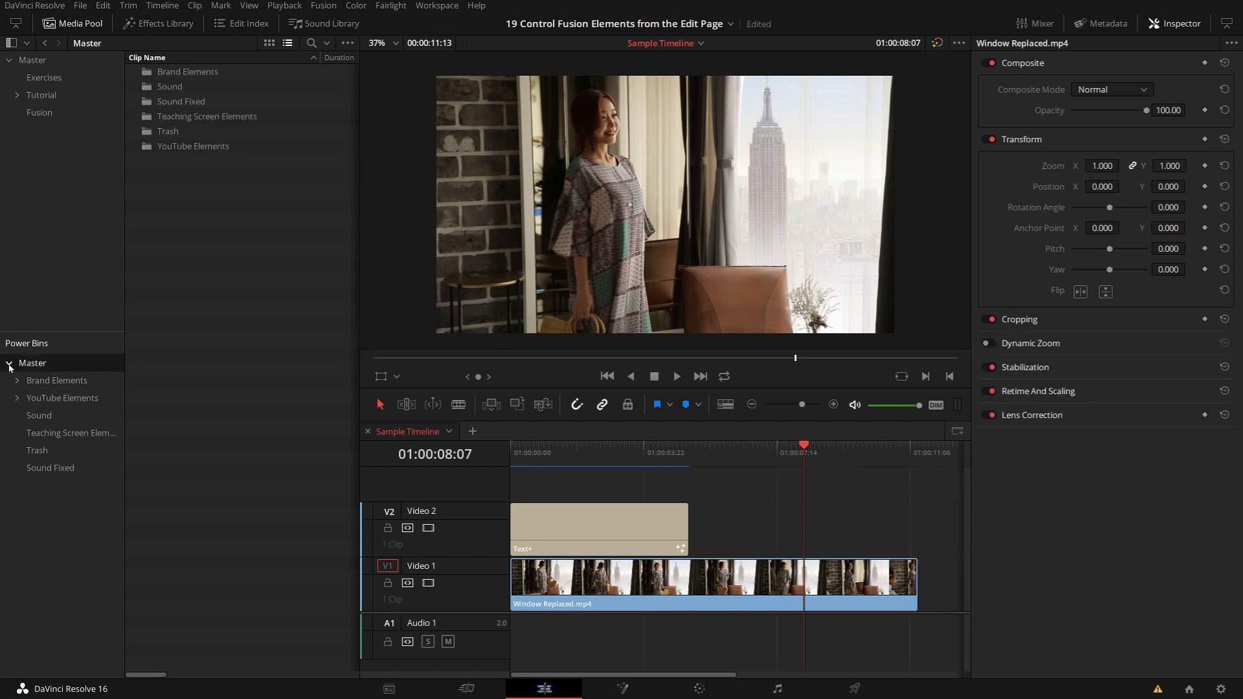
{"action": "left_click", "coordinate": [38, 79]}
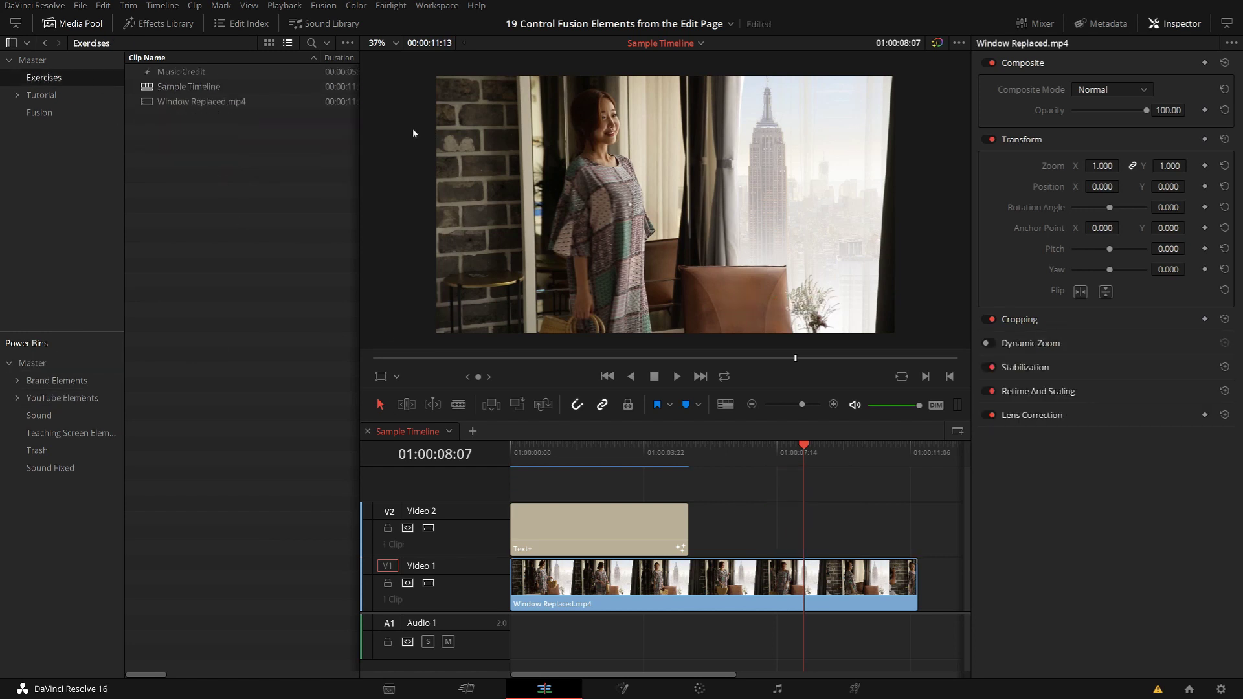
{"action": "left_click_drag", "start_coordinate": [182, 72], "coordinate": [92, 370]}
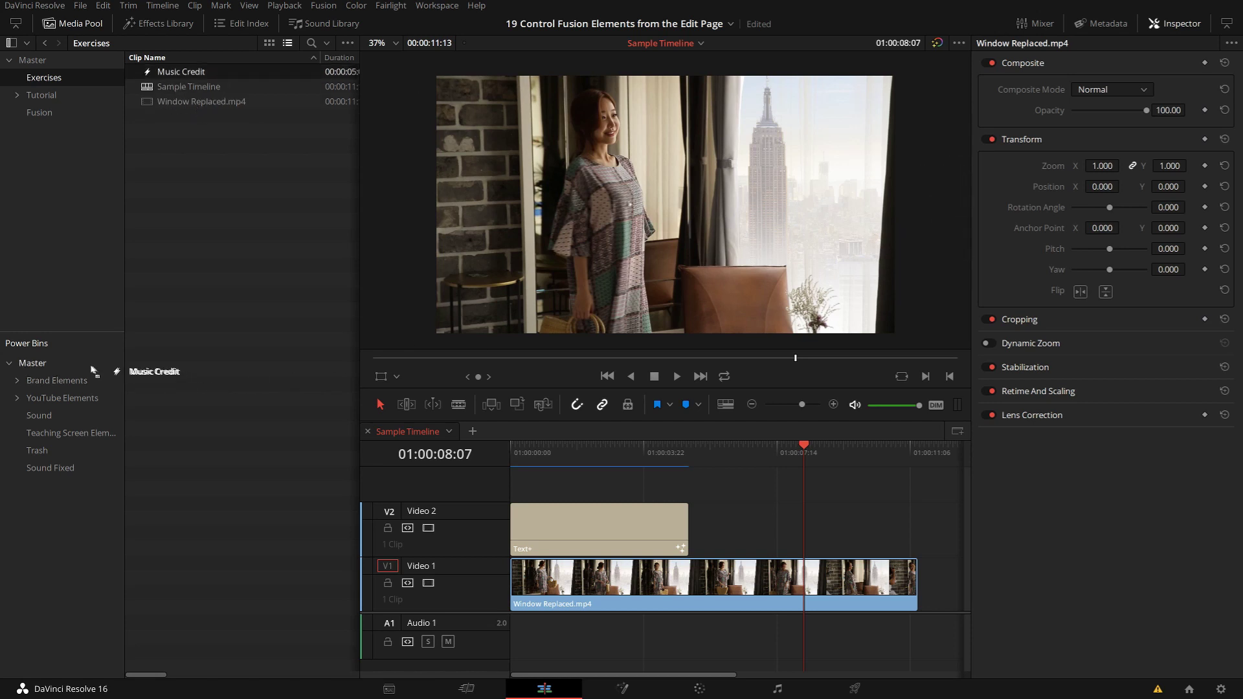
{"action": "left_click", "coordinate": [32, 363]}
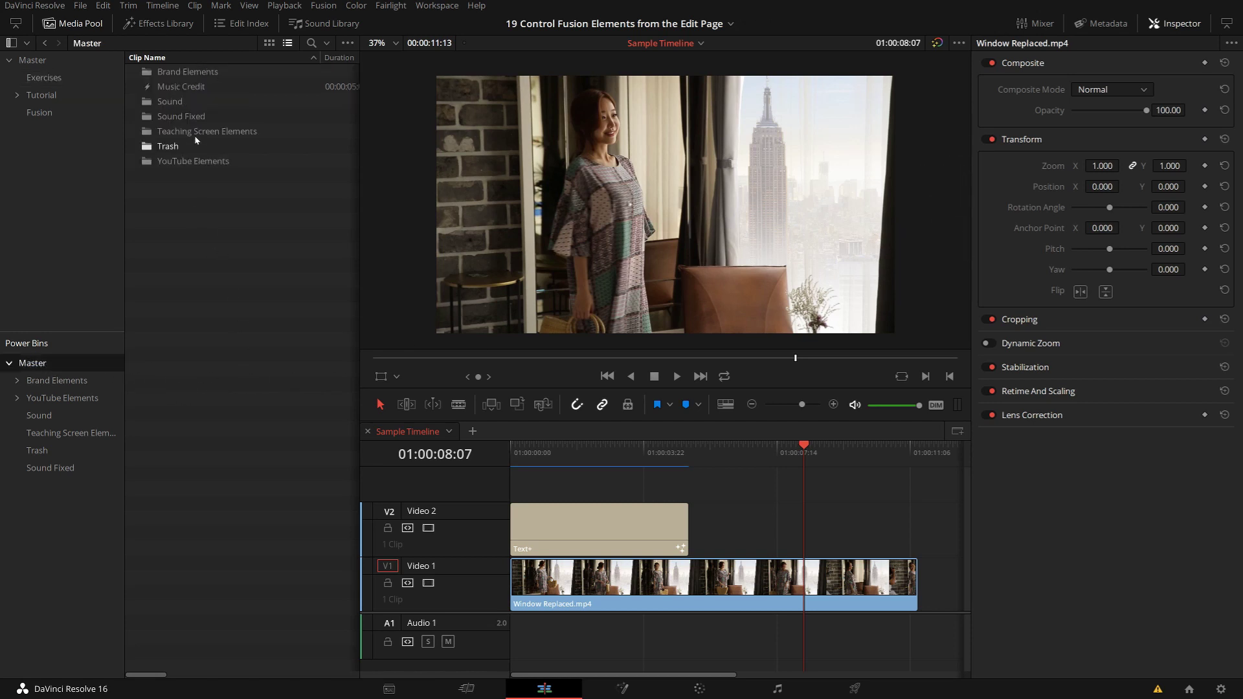